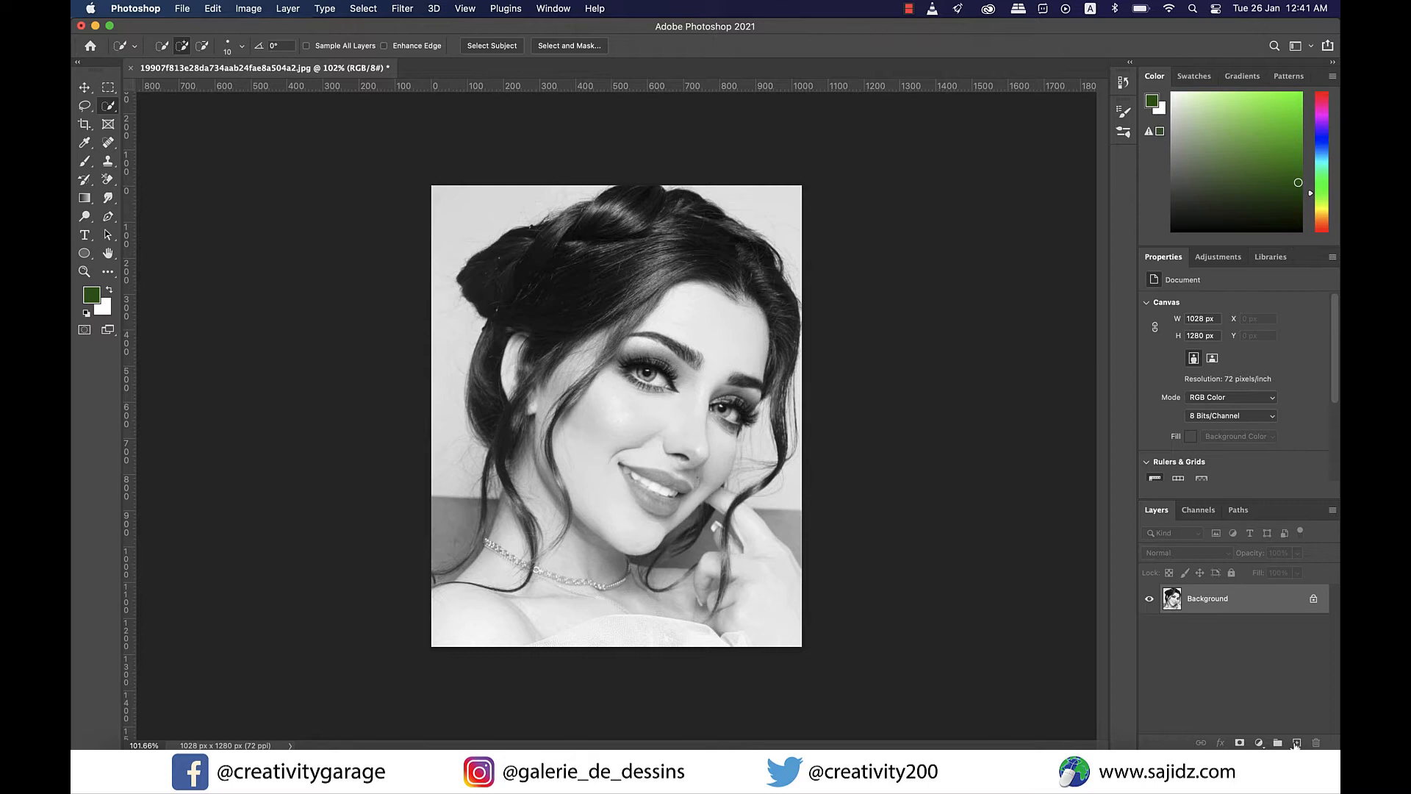
- Duplicate the Background layer under the name "bw image" and hide the original
left_click_drag(1241, 607, 1296, 745)
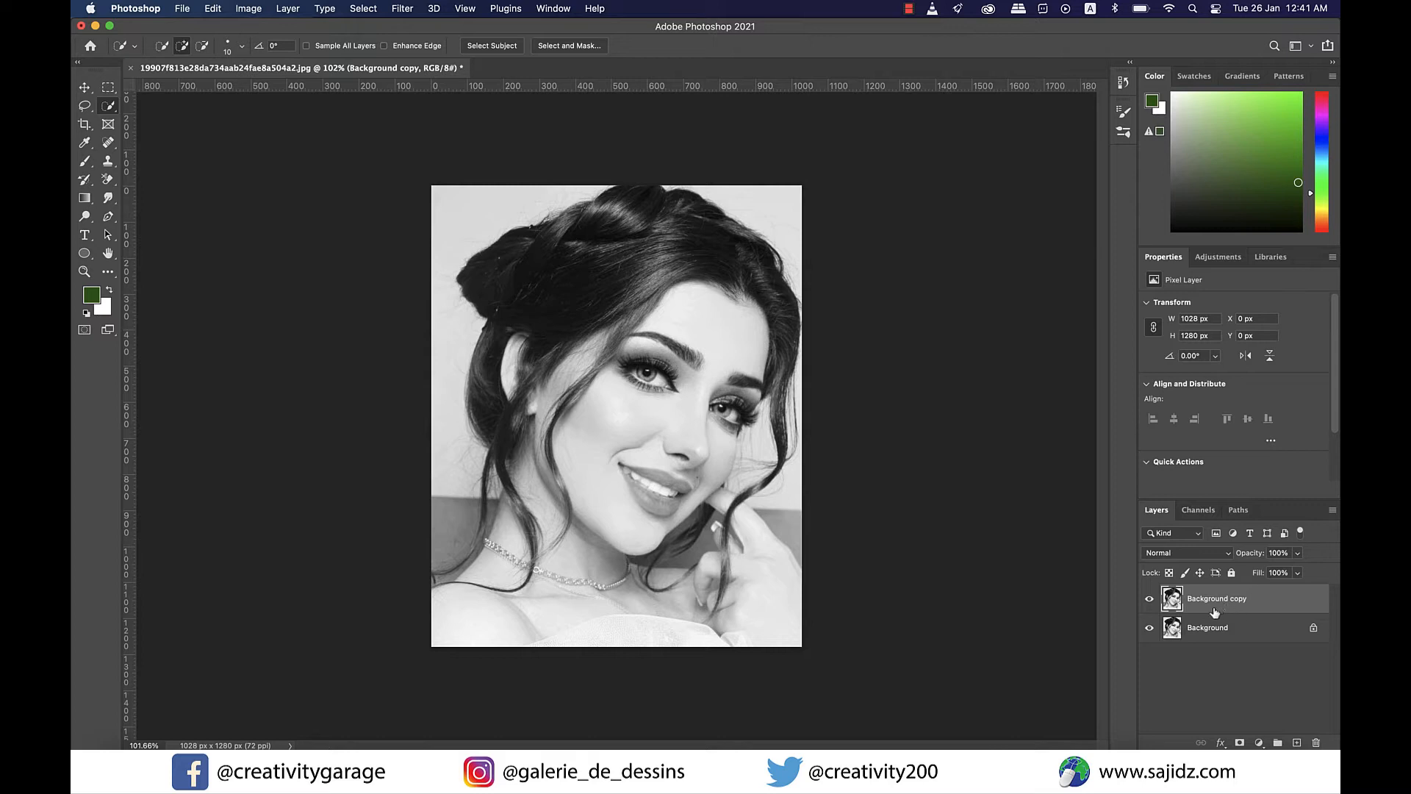
left_click(1149, 628)
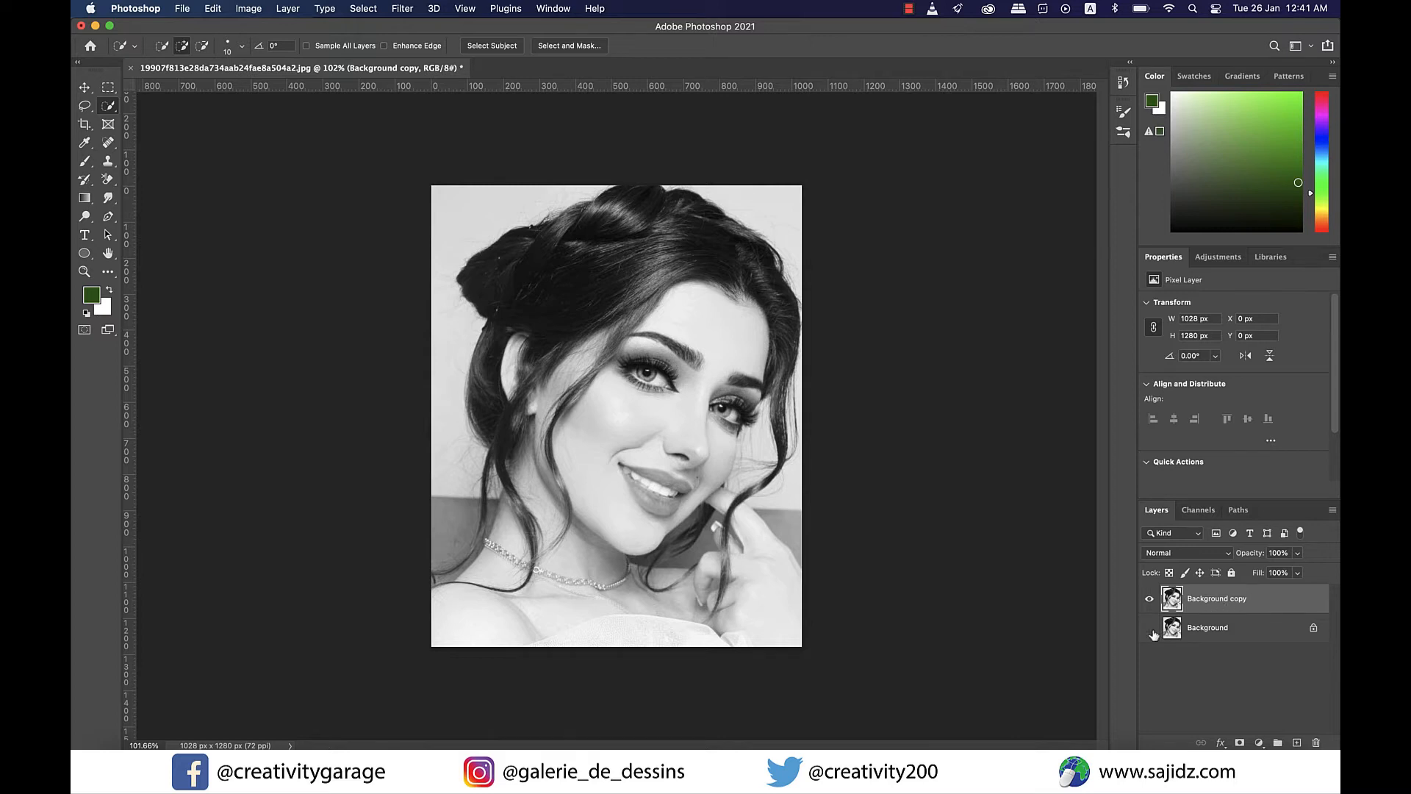
double_click(1242, 601)
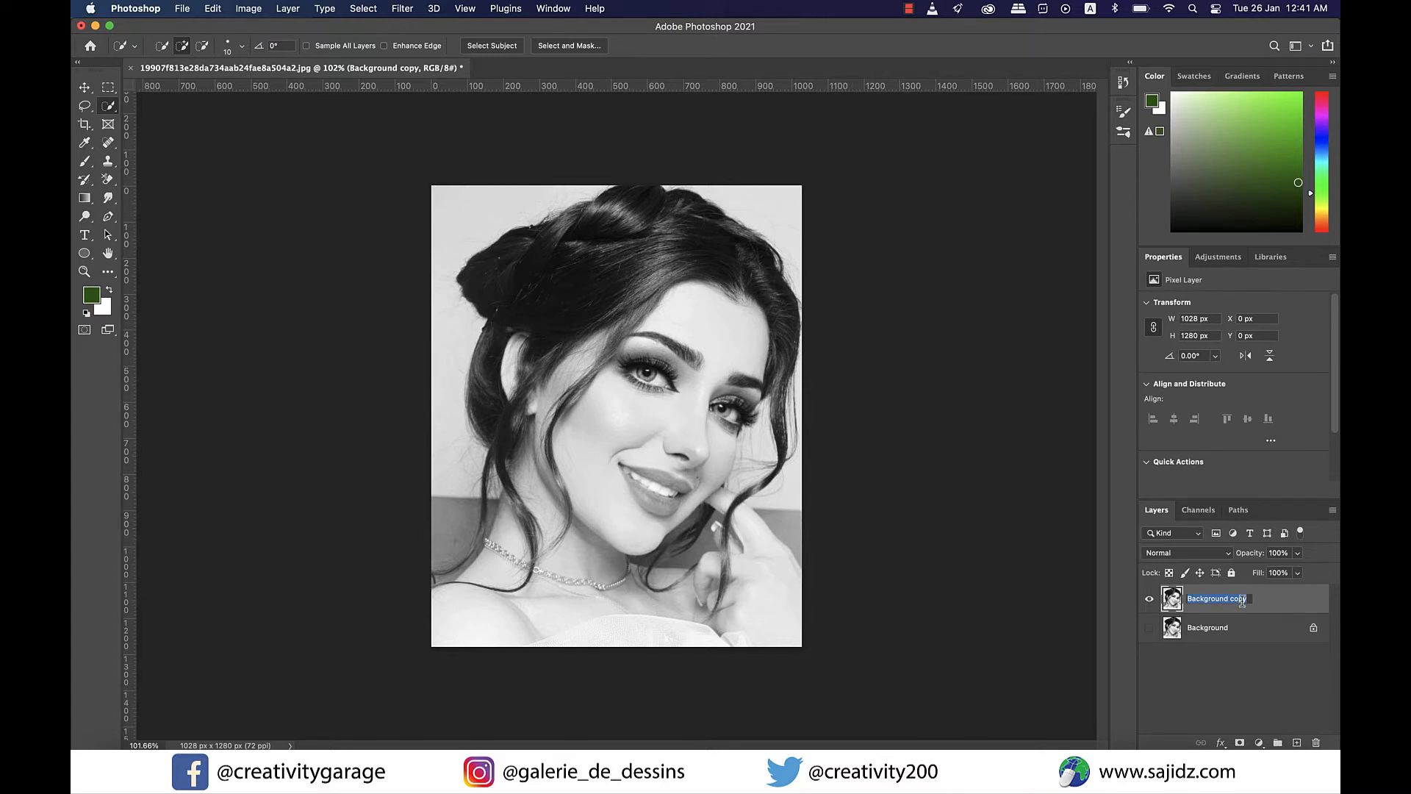
type("bw image")
key("Return")
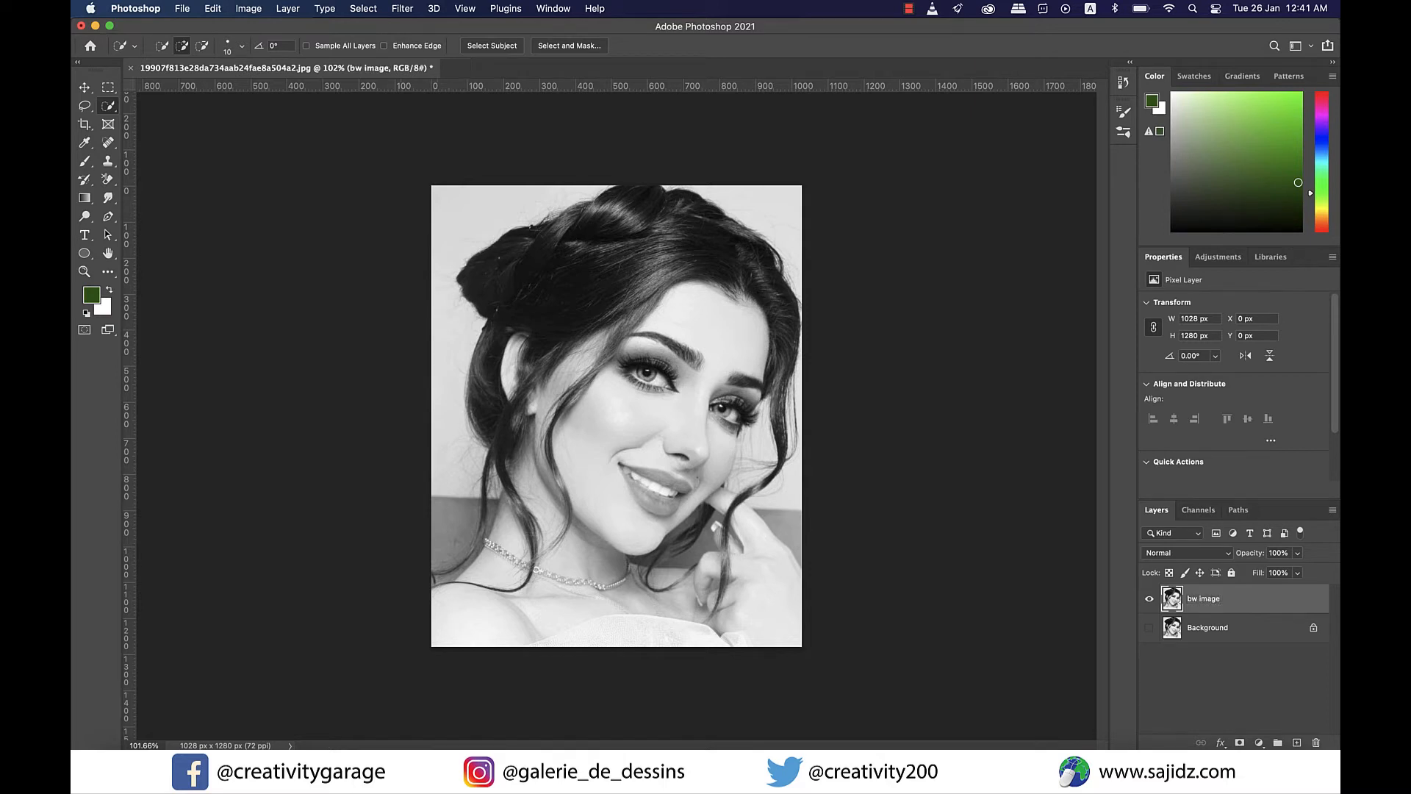
- Add a new empty layer named "colored lips" above the bw image layer
left_click(1297, 742)
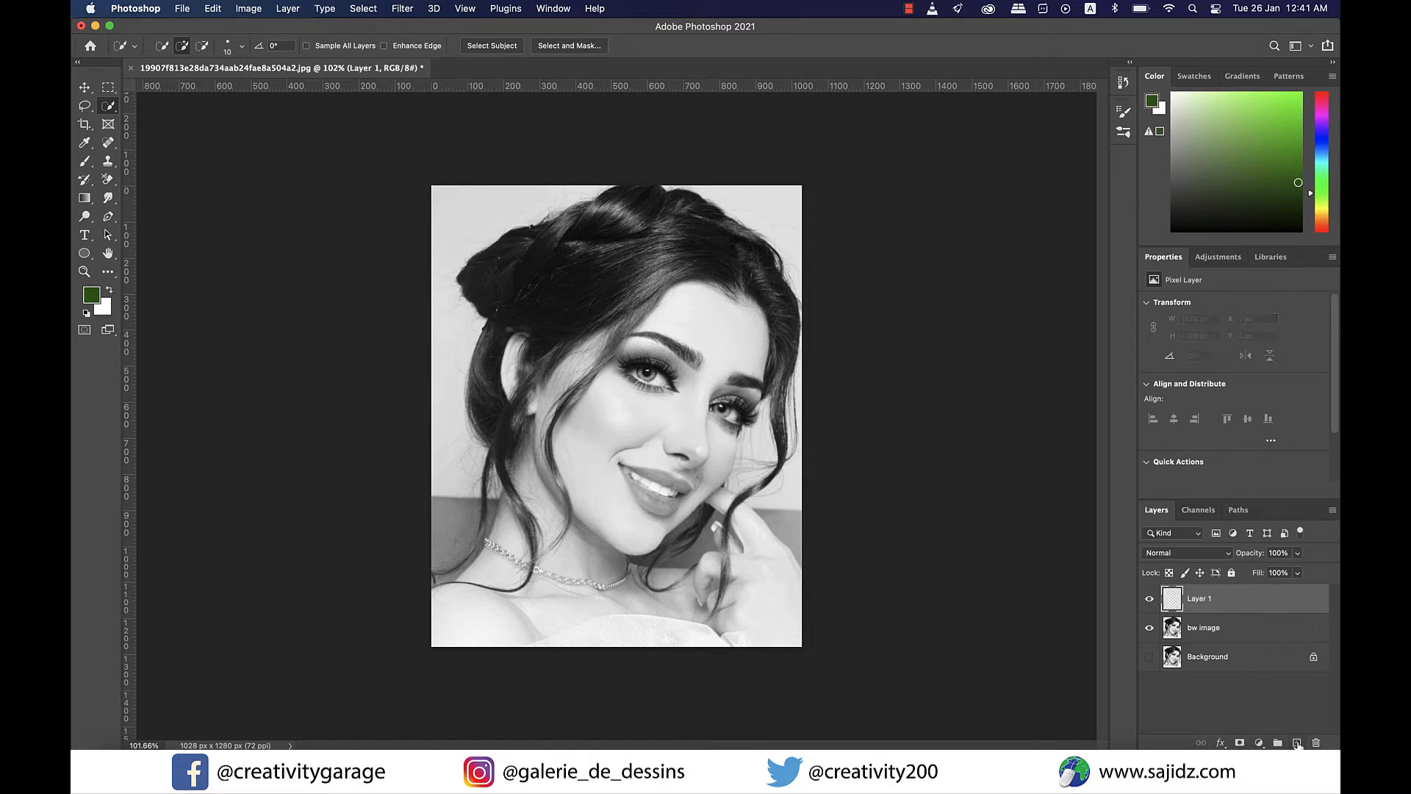
double_click(1201, 598)
type("colored lips")
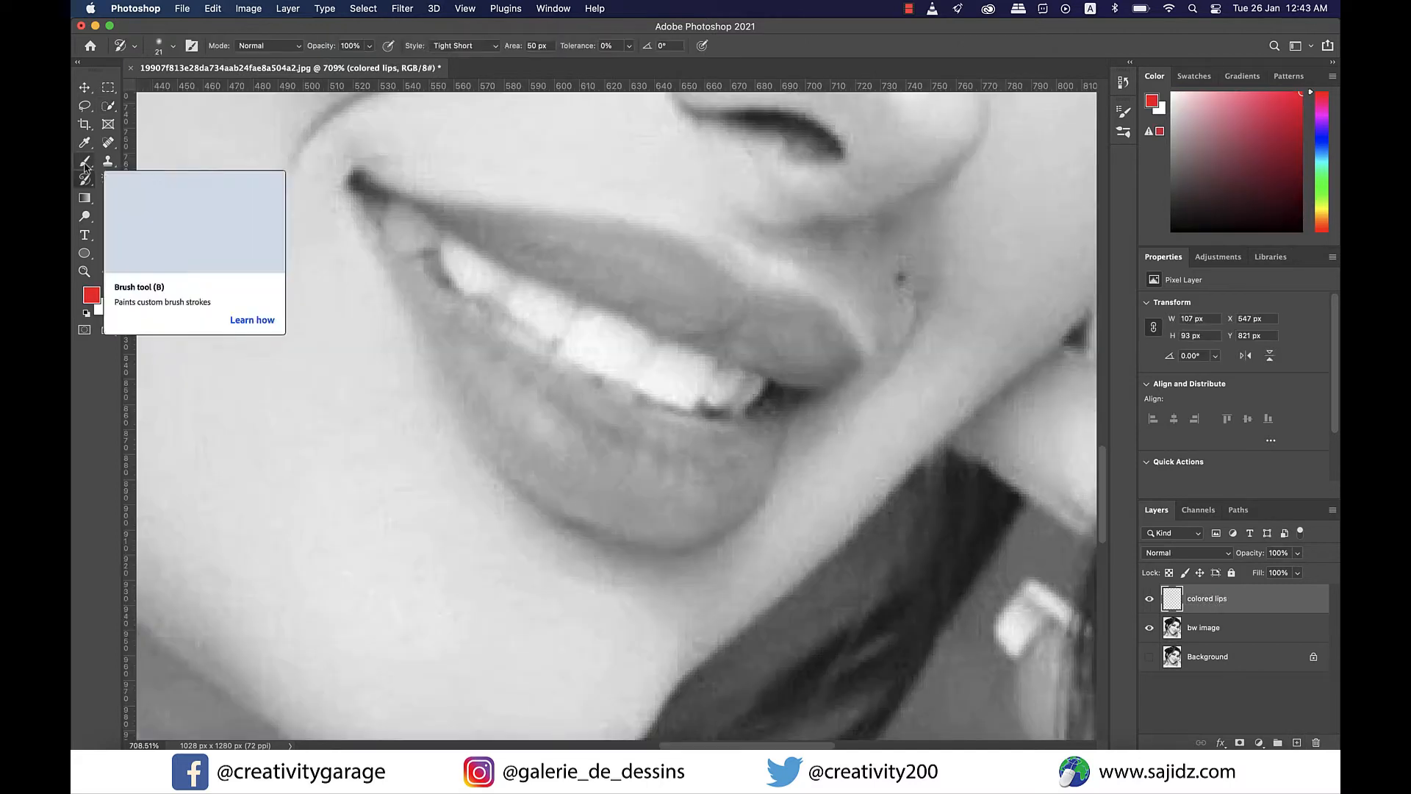
- Set up the Brush tool with a dark red foreground color for the colored lips layer
left_click(85, 163)
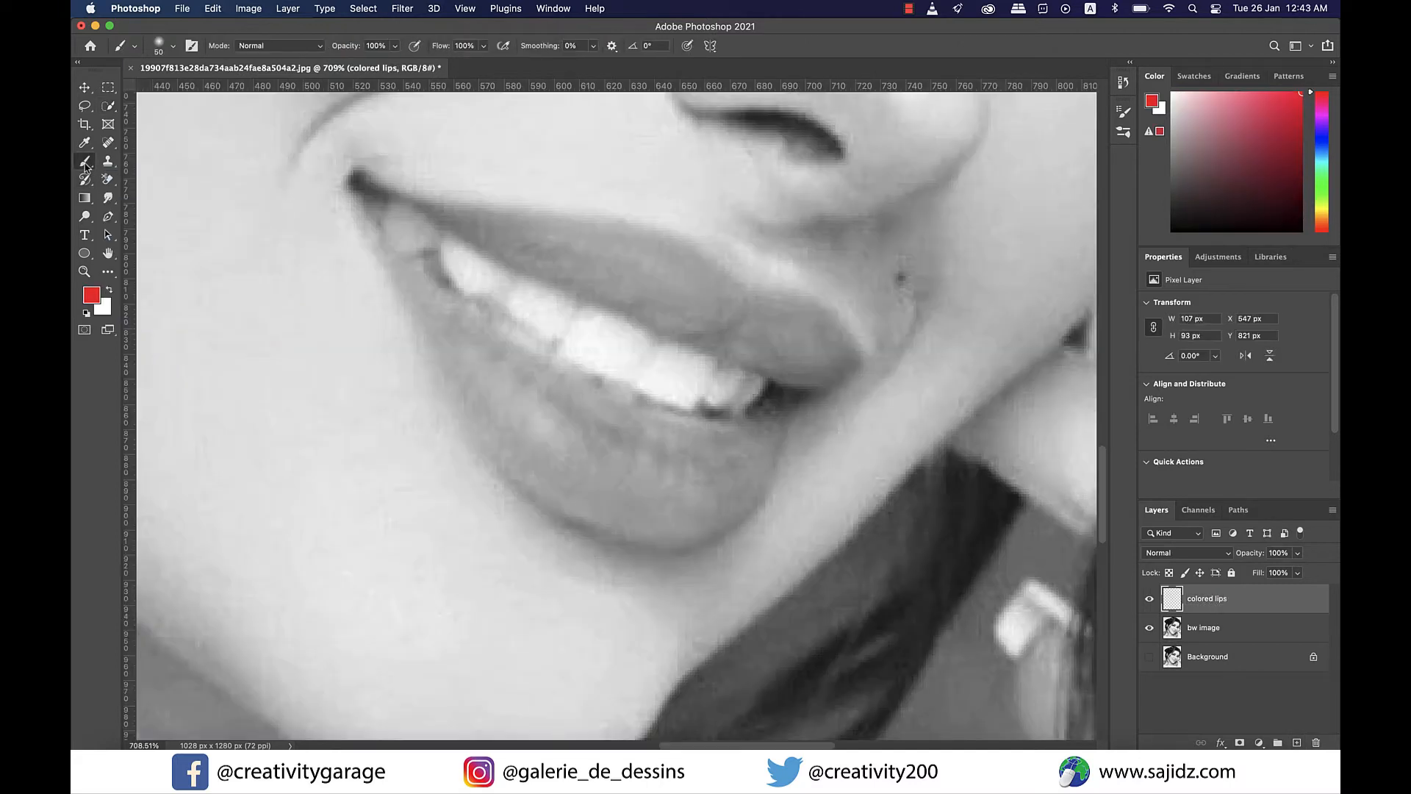
right_click(87, 161)
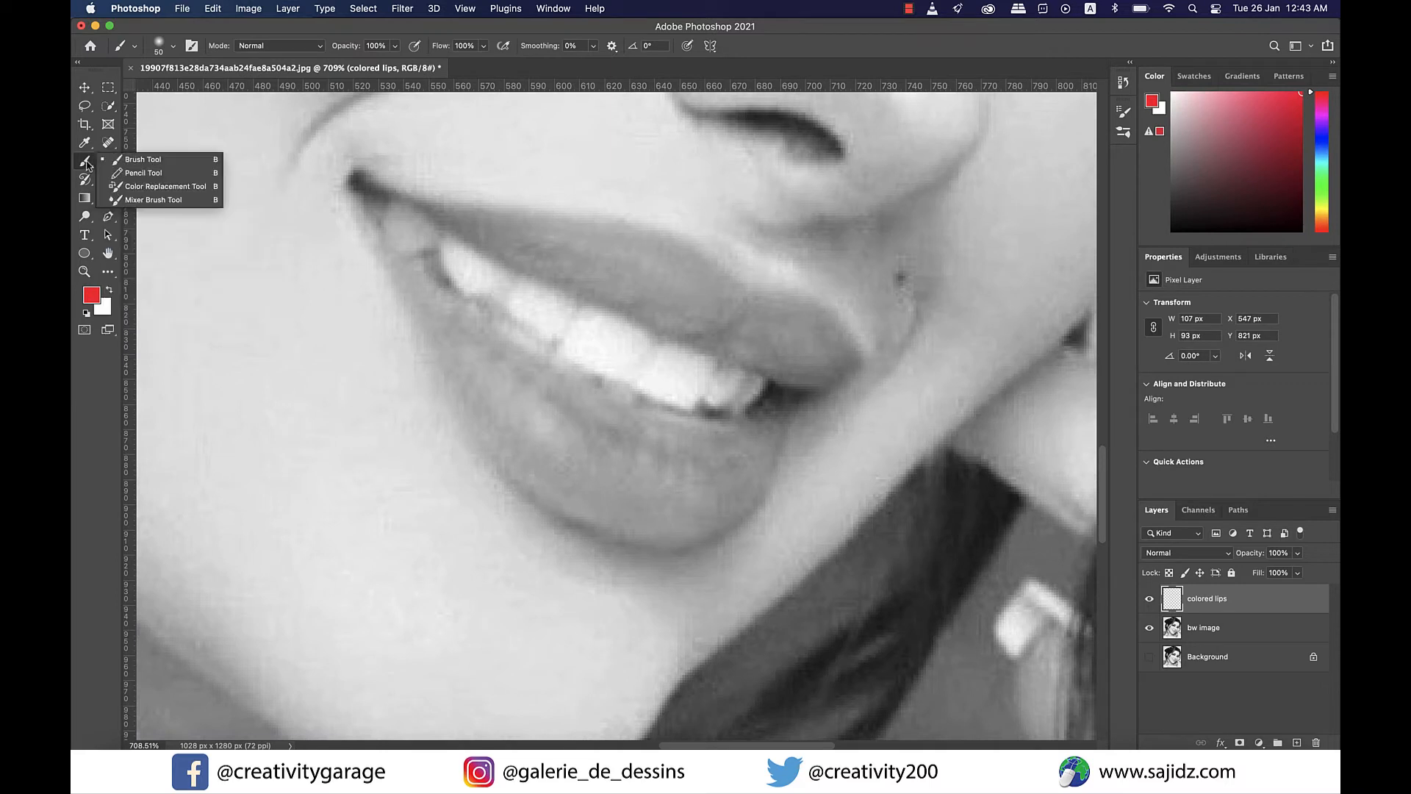
left_click(126, 162)
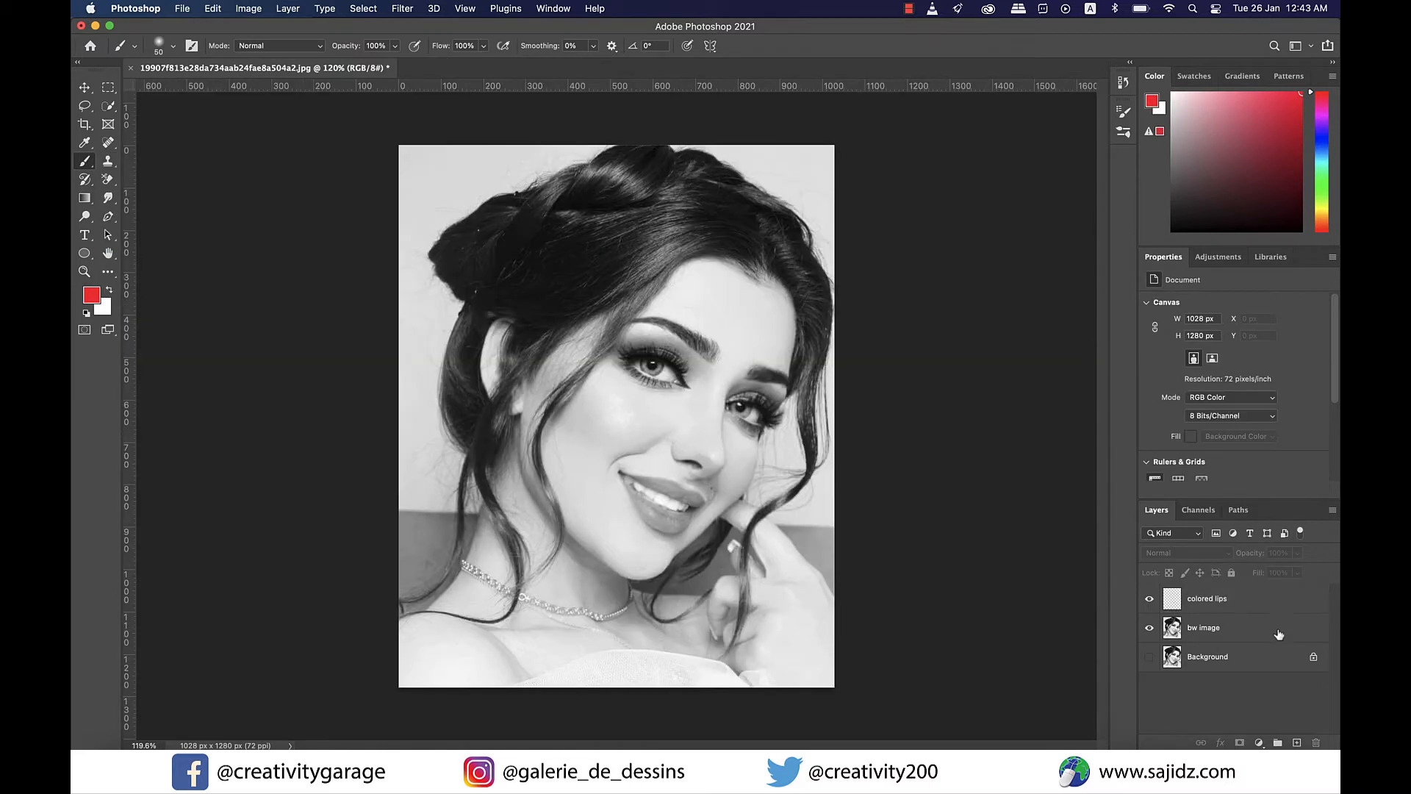
left_click(1262, 599)
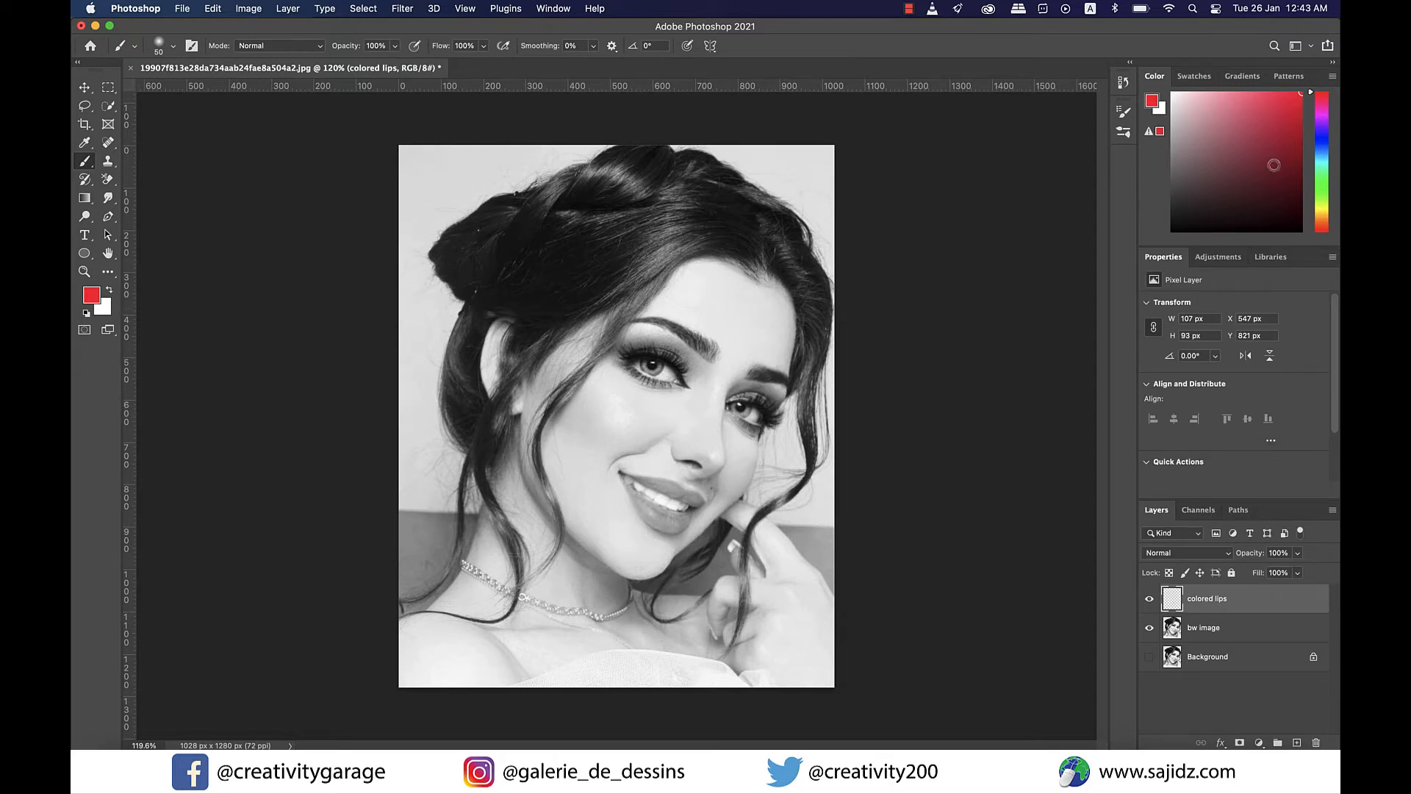
left_click(1297, 97)
mouse_move(1297, 97)
left_mouse_down()
mouse_move(1288, 148)
mouse_move(1301, 183)
mouse_move(1264, 160)
left_mouse_up()
left_click(1275, 162)
- Paint the lower lip dark red with a soft 30 px brush, using a smaller size toward the narrow mouth corner
scroll(657, 506, "up", 10)
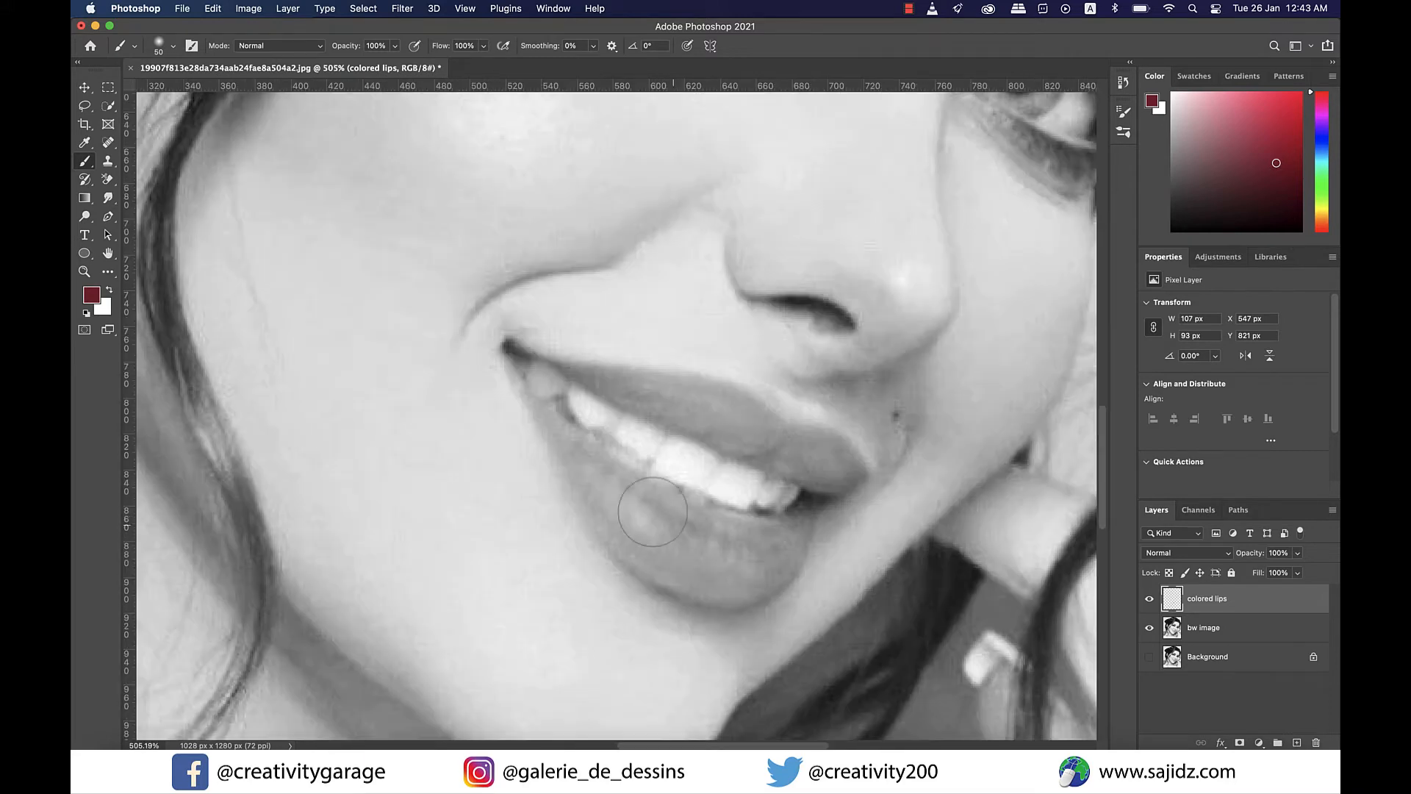
scroll(668, 523, "right", 3)
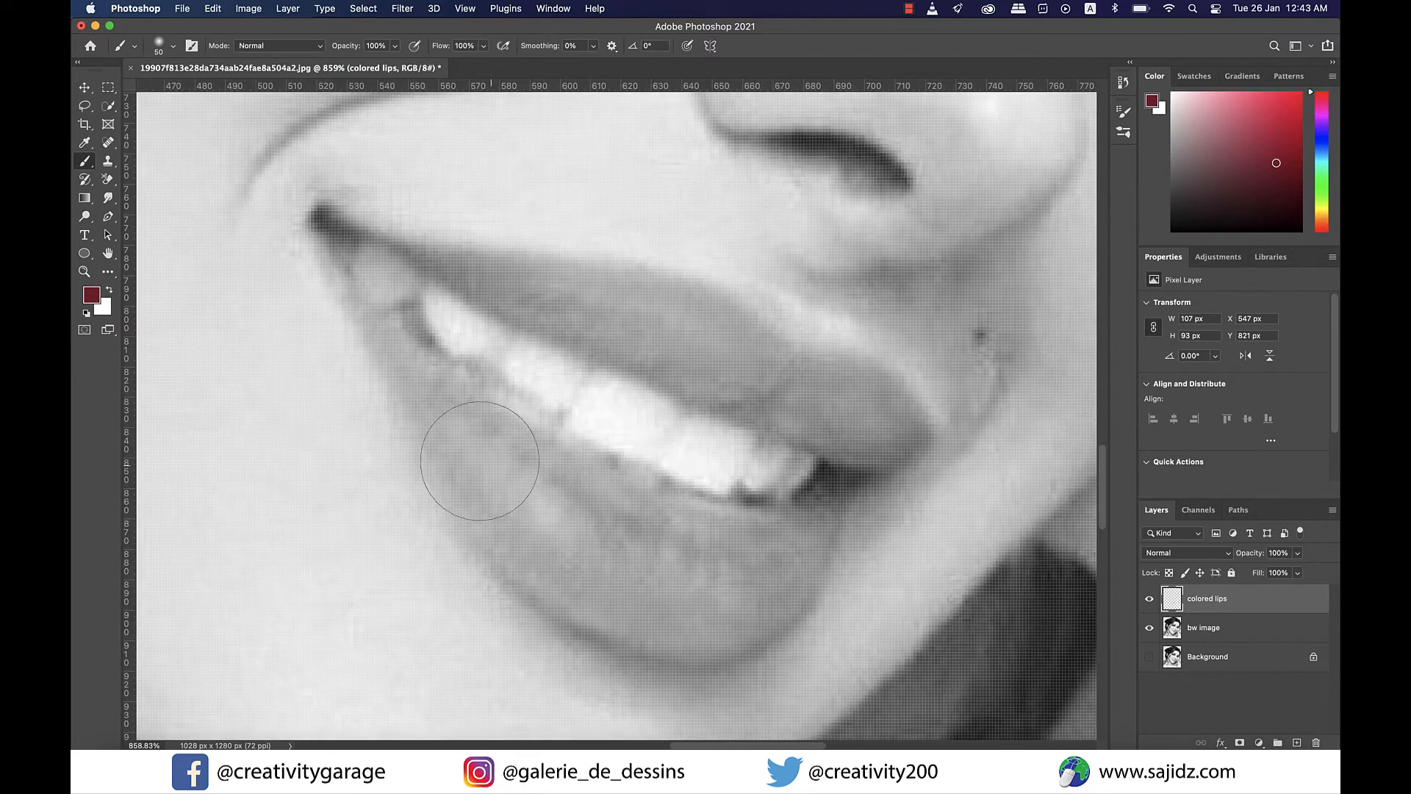
left_click(522, 477)
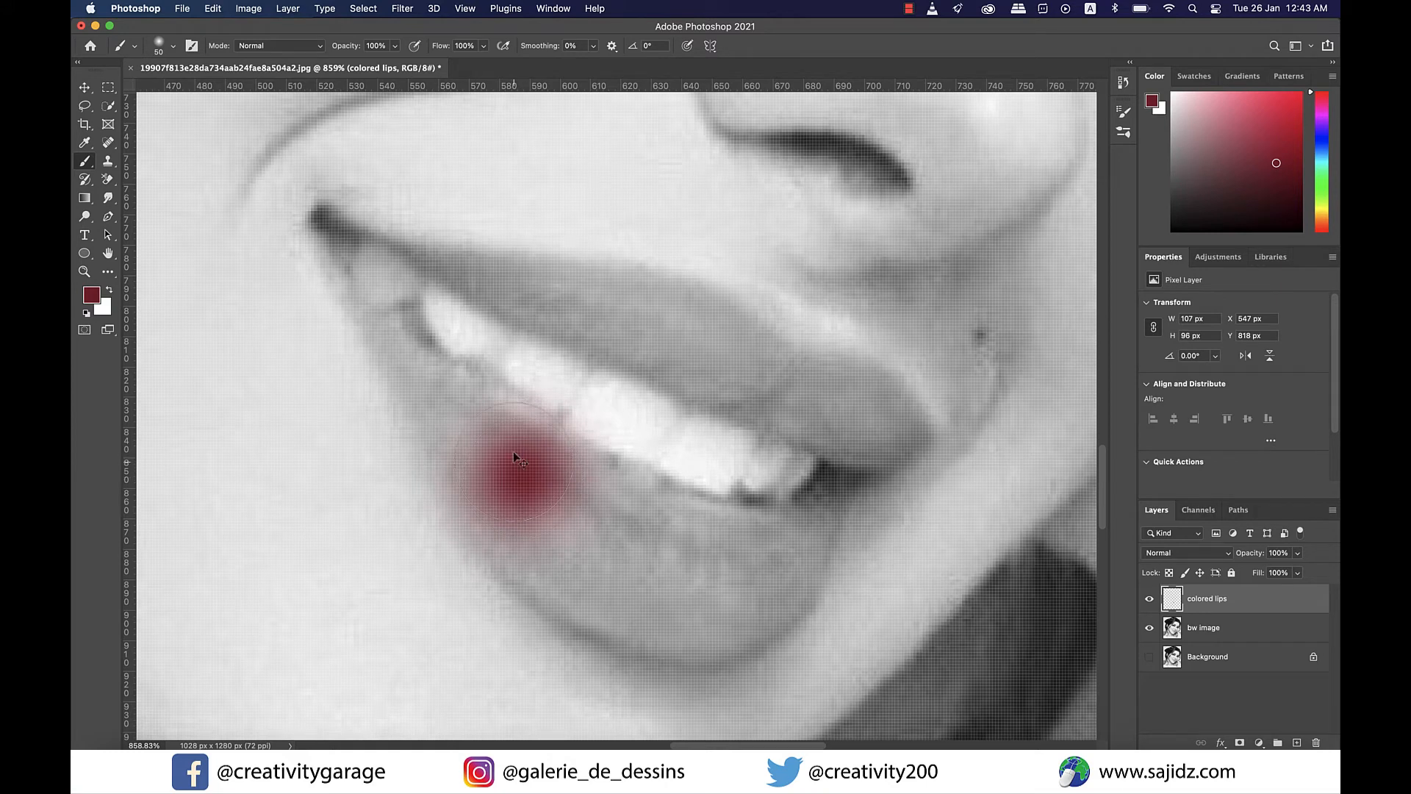
key("super+z")
key("bracketleft")
key("bracketleft")
key("bracketleft")
key("bracketleft")
key("bracketleft")
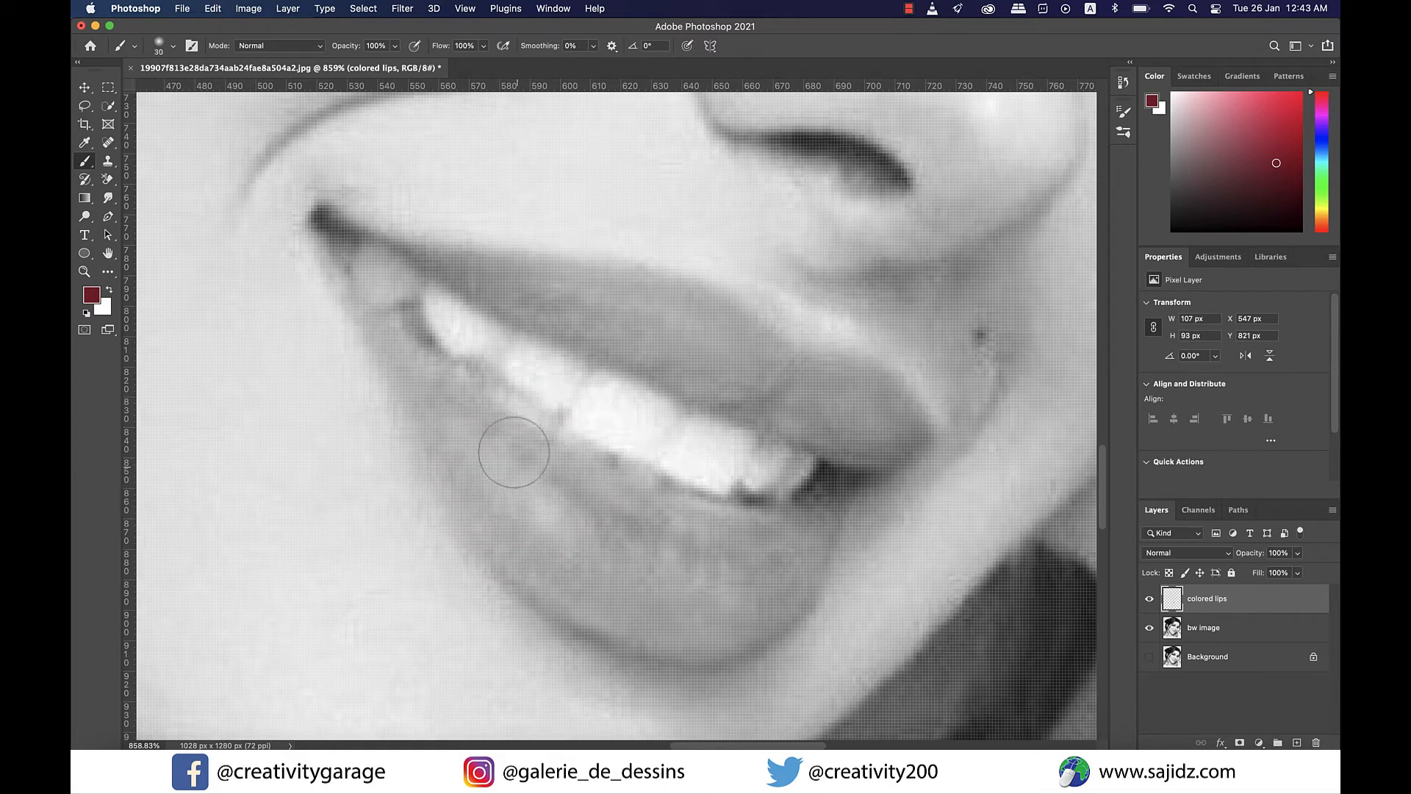
mouse_move(503, 495)
left_mouse_down()
mouse_move(597, 599)
mouse_move(703, 622)
mouse_move(780, 593)
mouse_move(723, 536)
mouse_move(482, 430)
mouse_move(573, 478)
left_mouse_up()
key("bracketleft")
key("bracketleft")
left_click_drag(408, 364, 395, 378)
- Trace the outline of the upper lip in dark red with a 6 px brush
key("bracketleft")
key("bracketleft")
key("bracketleft")
mouse_move(322, 230)
left_mouse_down()
mouse_move(328, 250)
mouse_move(343, 229)
mouse_move(671, 277)
mouse_move(807, 355)
left_mouse_up()
key("super+z")
key("bracketleft")
key("bracketleft")
left_click_drag(718, 322, 760, 356)
left_click_drag(760, 355, 911, 397)
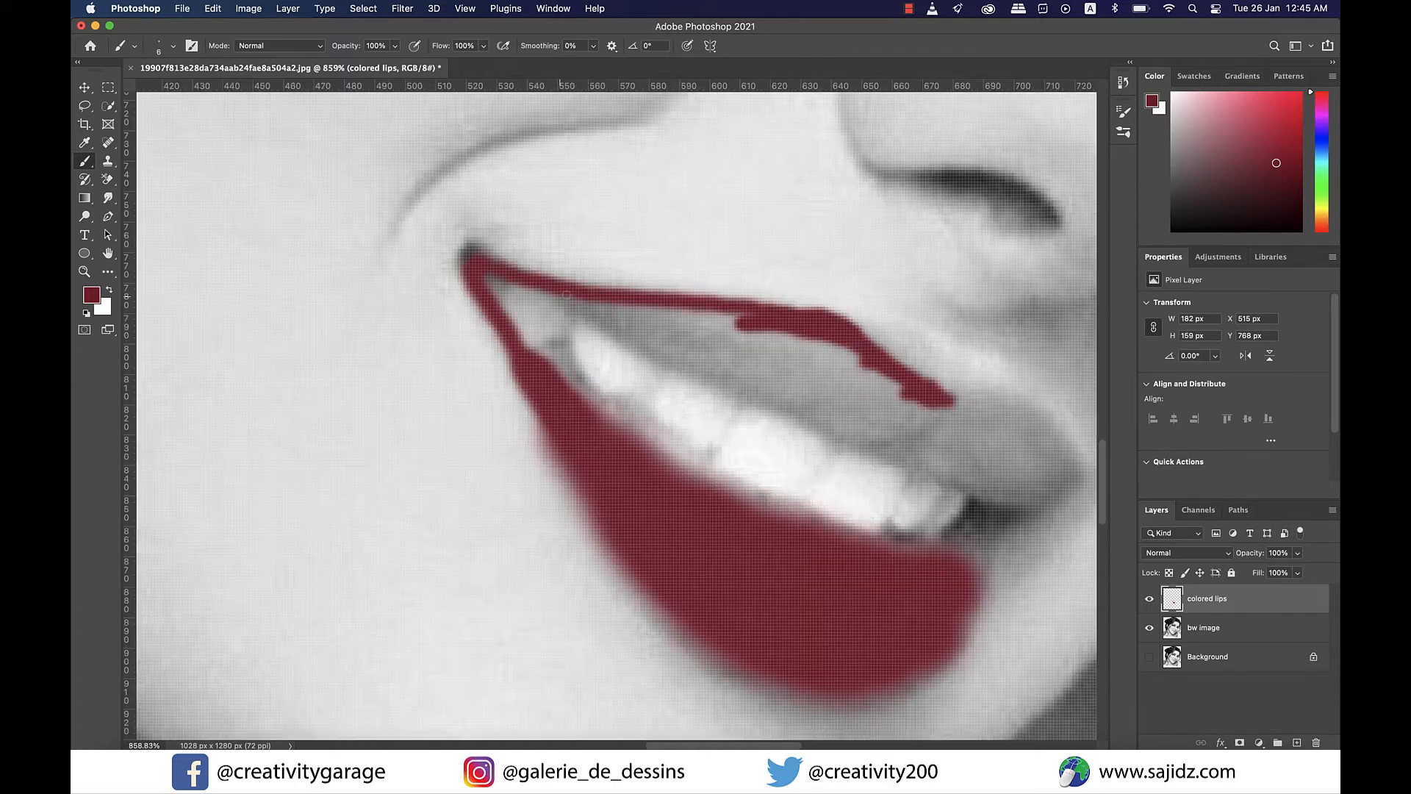
mouse_move(557, 298)
left_mouse_down()
mouse_move(713, 351)
mouse_move(643, 283)
left_mouse_up()
mouse_move(647, 301)
left_mouse_down()
mouse_move(791, 367)
mouse_move(707, 352)
left_mouse_up()
mouse_move(683, 360)
left_mouse_down()
mouse_move(841, 417)
mouse_move(866, 381)
left_mouse_up()
scroll(822, 416, "right", 1)
mouse_move(746, 319)
left_mouse_down()
mouse_move(781, 316)
mouse_move(845, 385)
left_mouse_up()
- Fill in the rest of the upper lip with a 15 px dark red brush
key("bracketright")
key("bracketright")
key("bracketright")
key("bracketright")
key("bracketright")
mouse_move(415, 222)
left_mouse_down()
mouse_move(555, 261)
mouse_move(599, 315)
mouse_move(783, 368)
mouse_move(828, 364)
left_mouse_up()
scroll(841, 602, "down", 6)
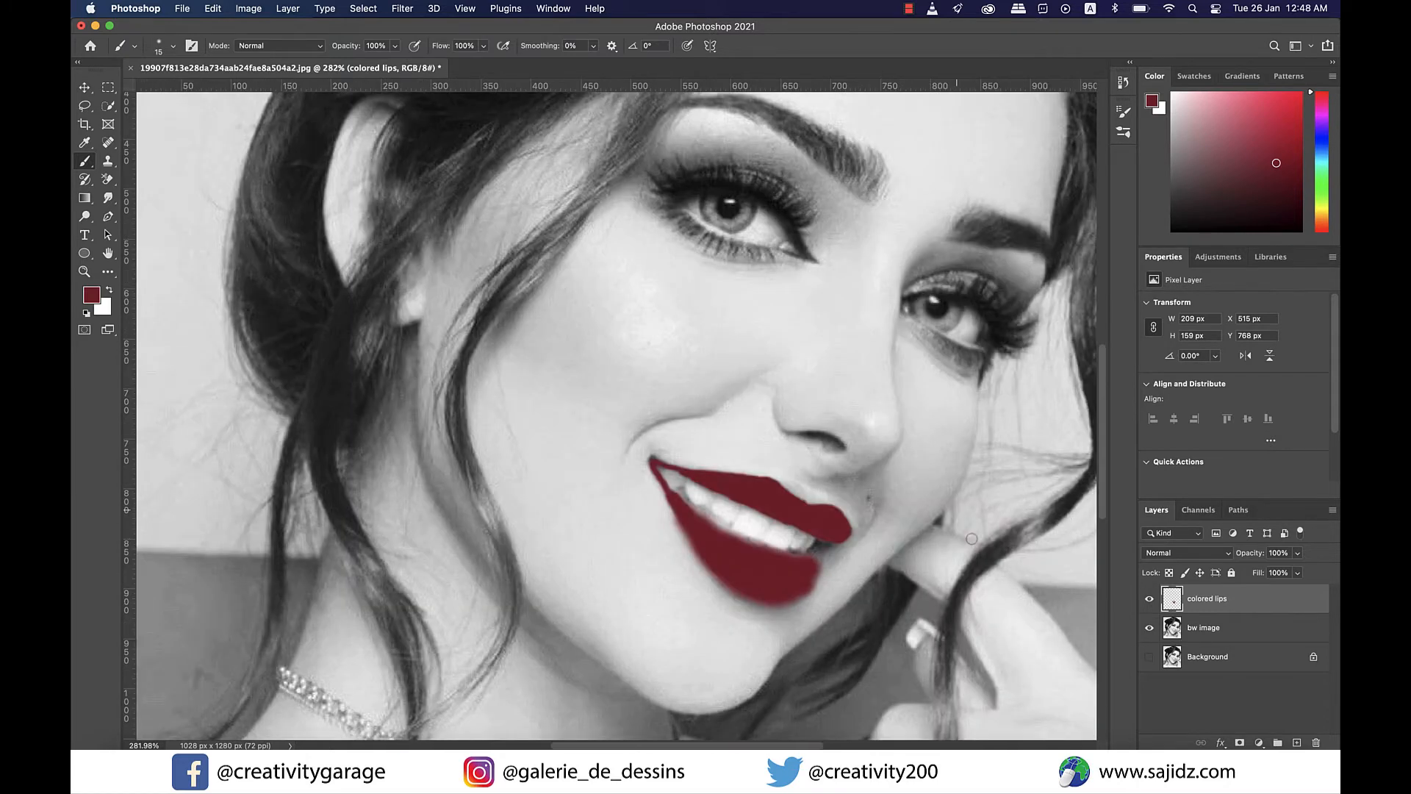
scroll(972, 538, "right", 1)
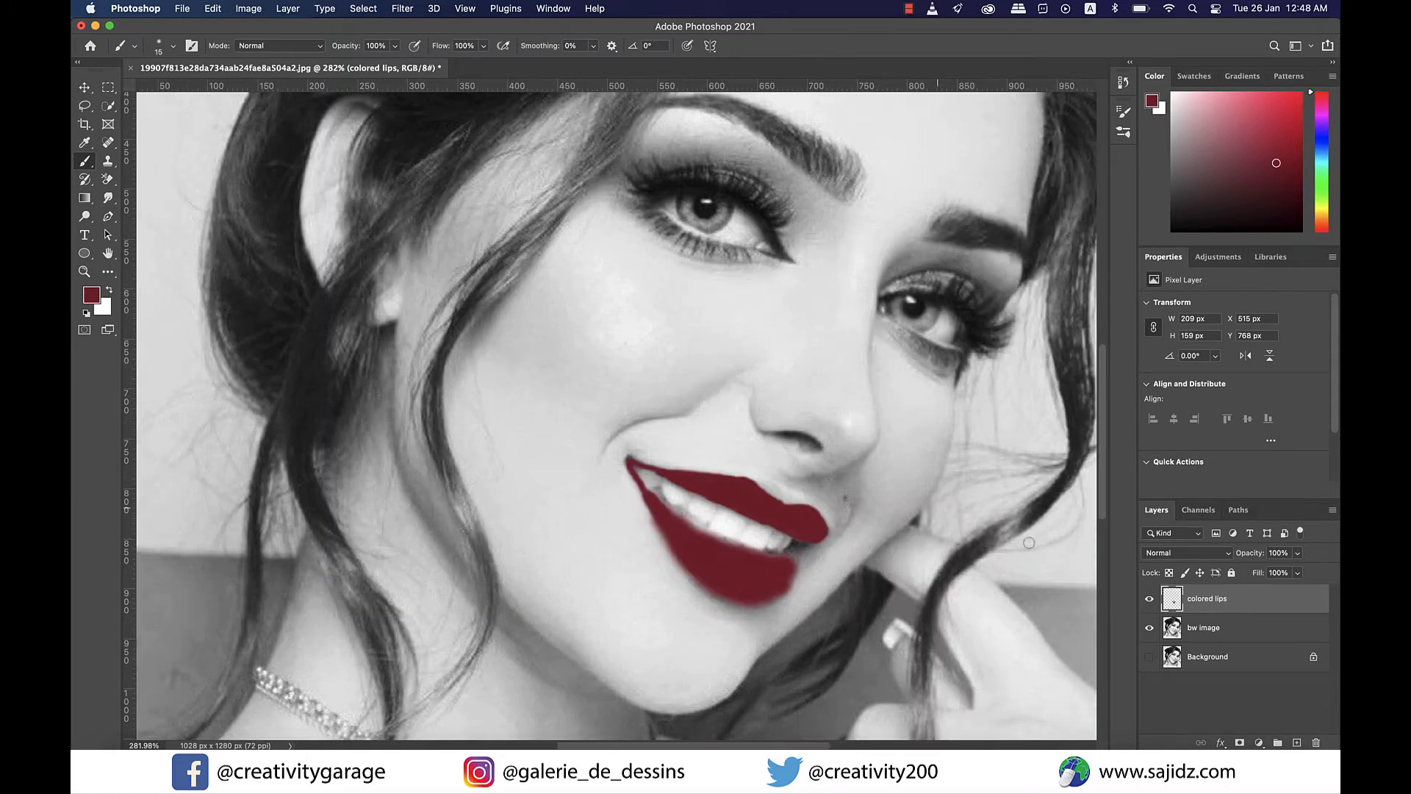
- Try the Overlay blend mode on the colored lips layer
left_click(1229, 558)
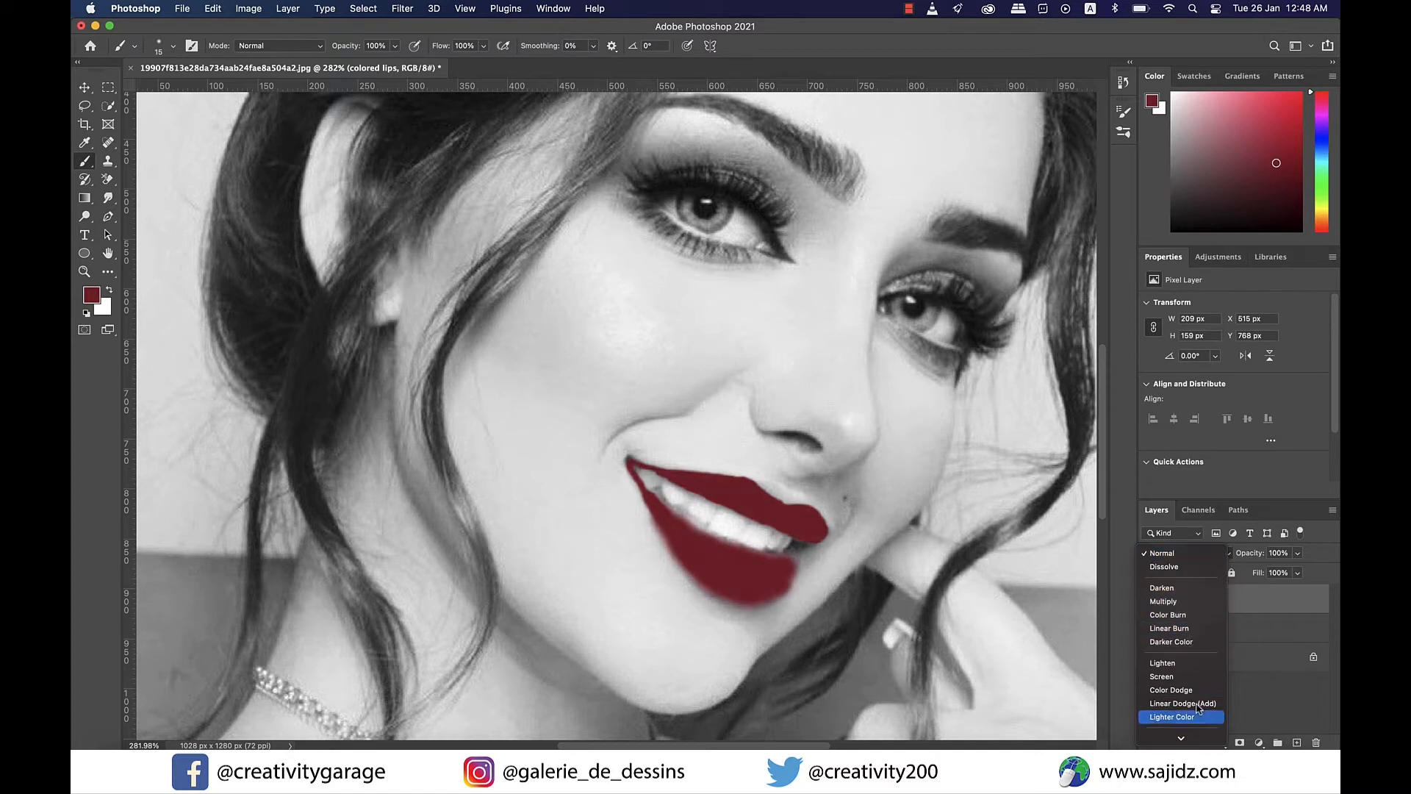
scroll(1198, 708, "down", 3)
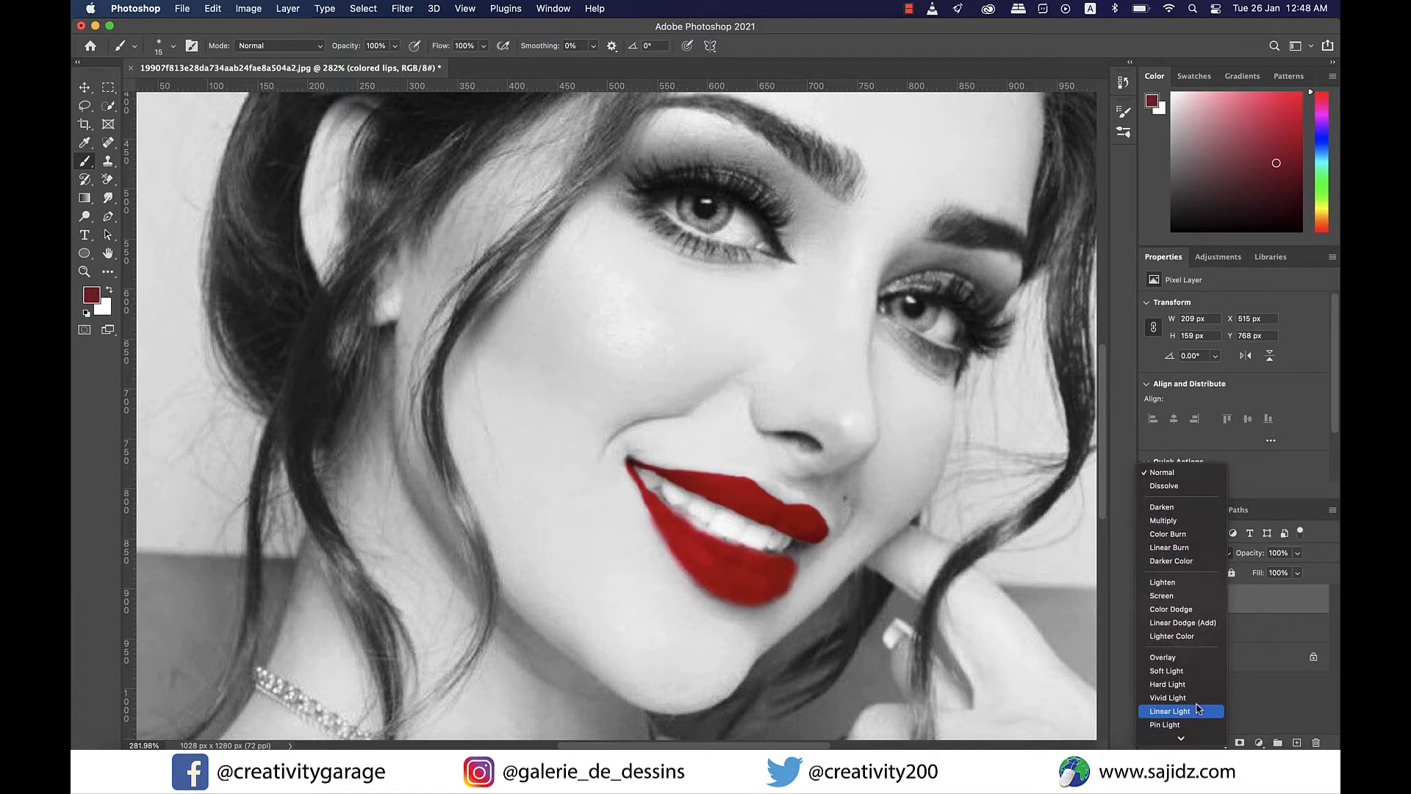
scroll(1196, 708, "down", 3)
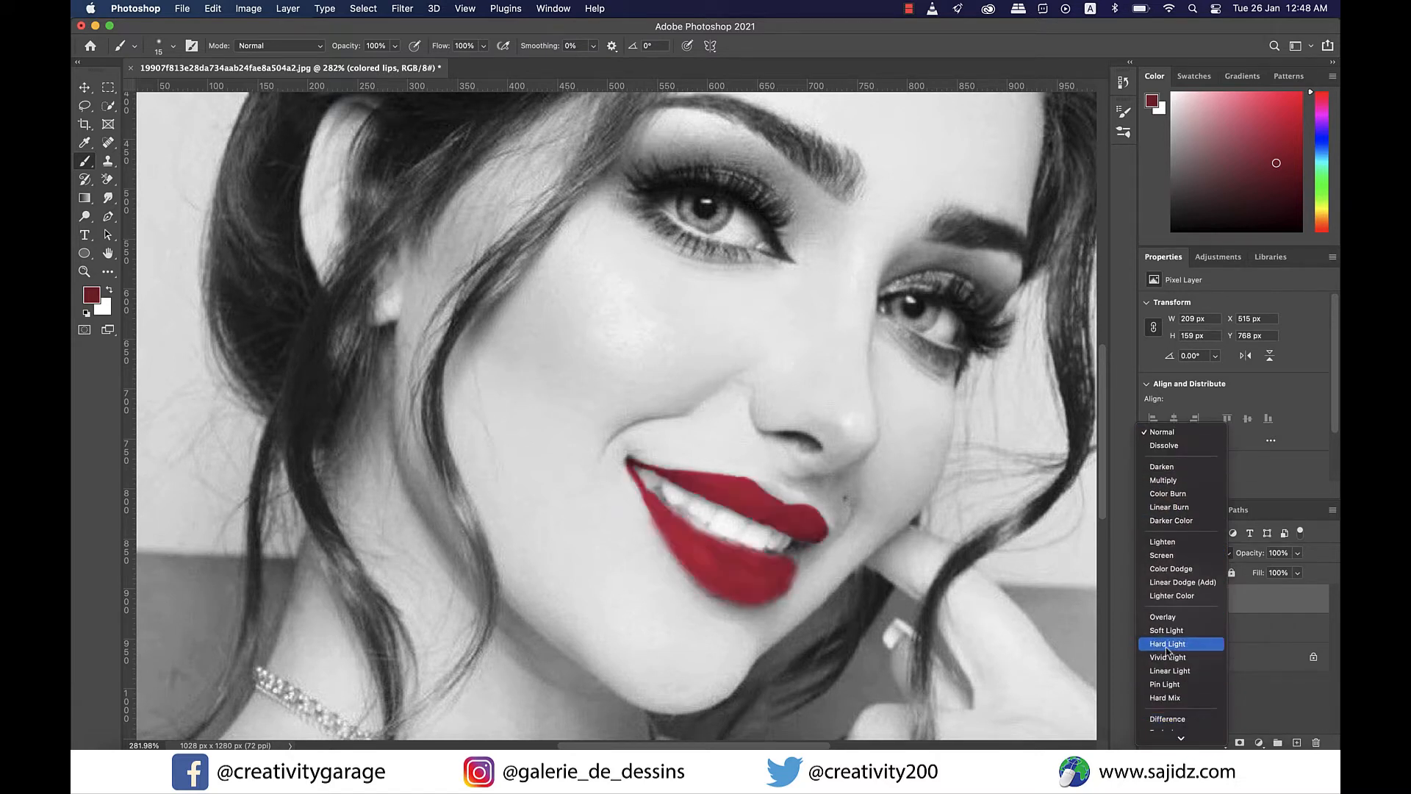
scroll(1168, 651, "down", 1)
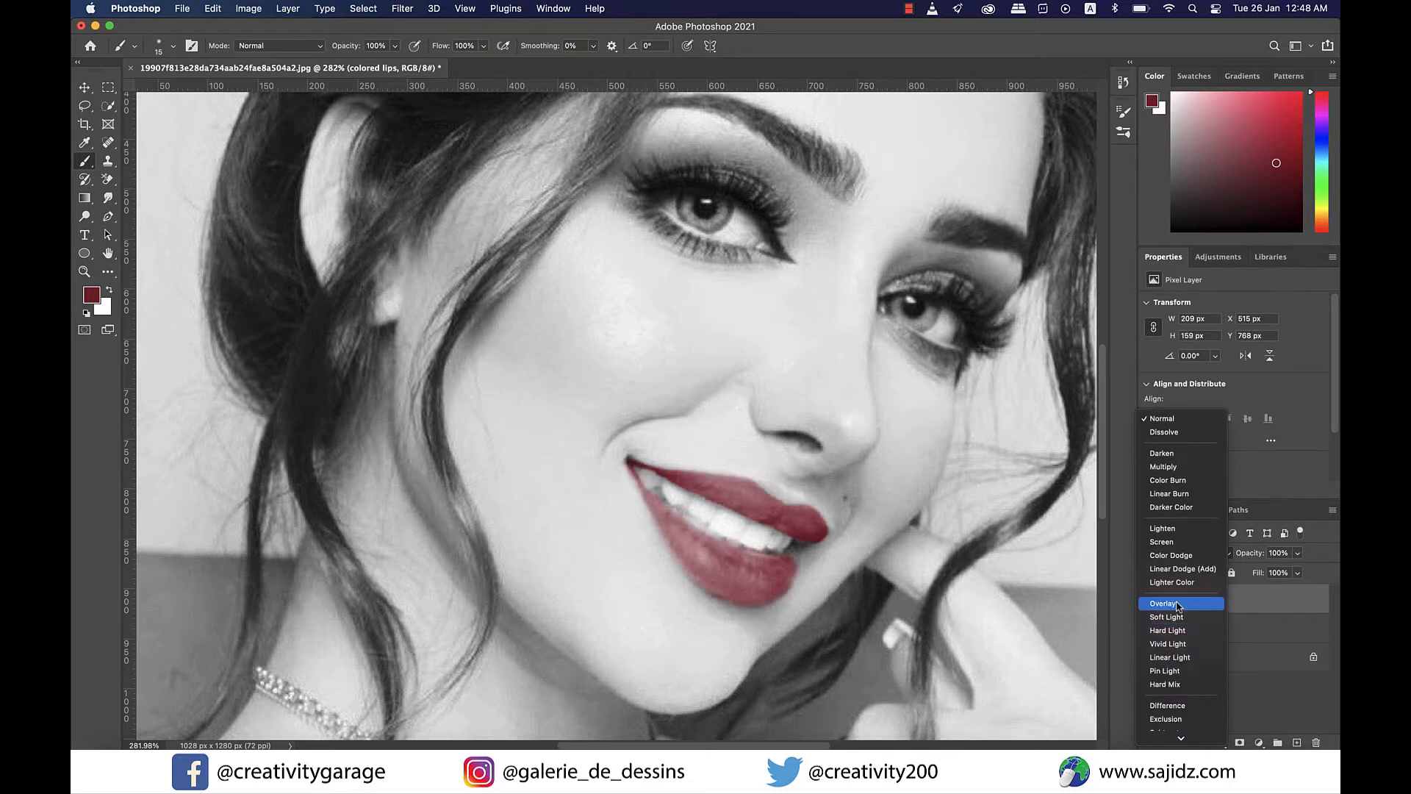
left_click(1177, 605)
scroll(865, 545, "down", 10)
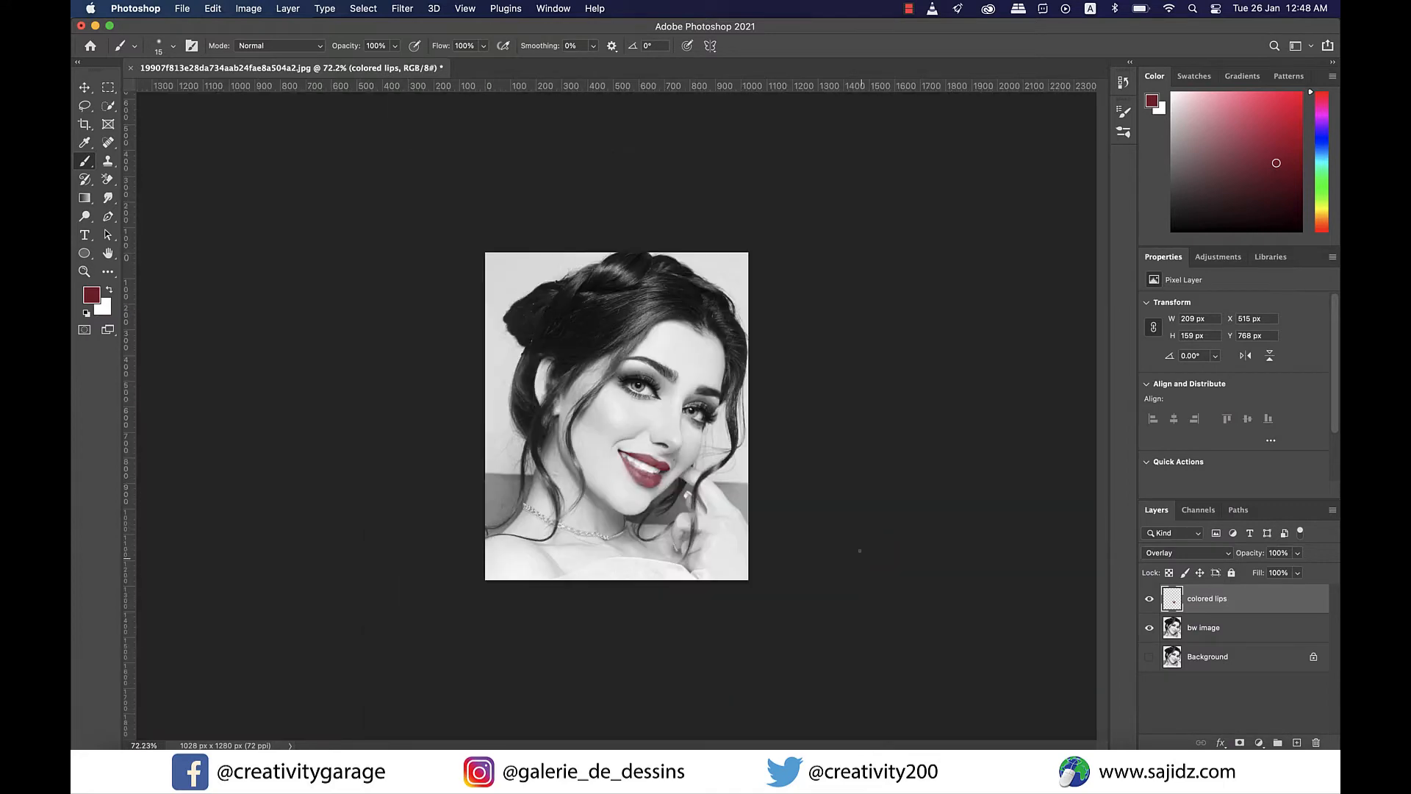
scroll(861, 550, "up", 7)
- Set the blend mode of the colored lips layer to Color
left_click(1230, 555)
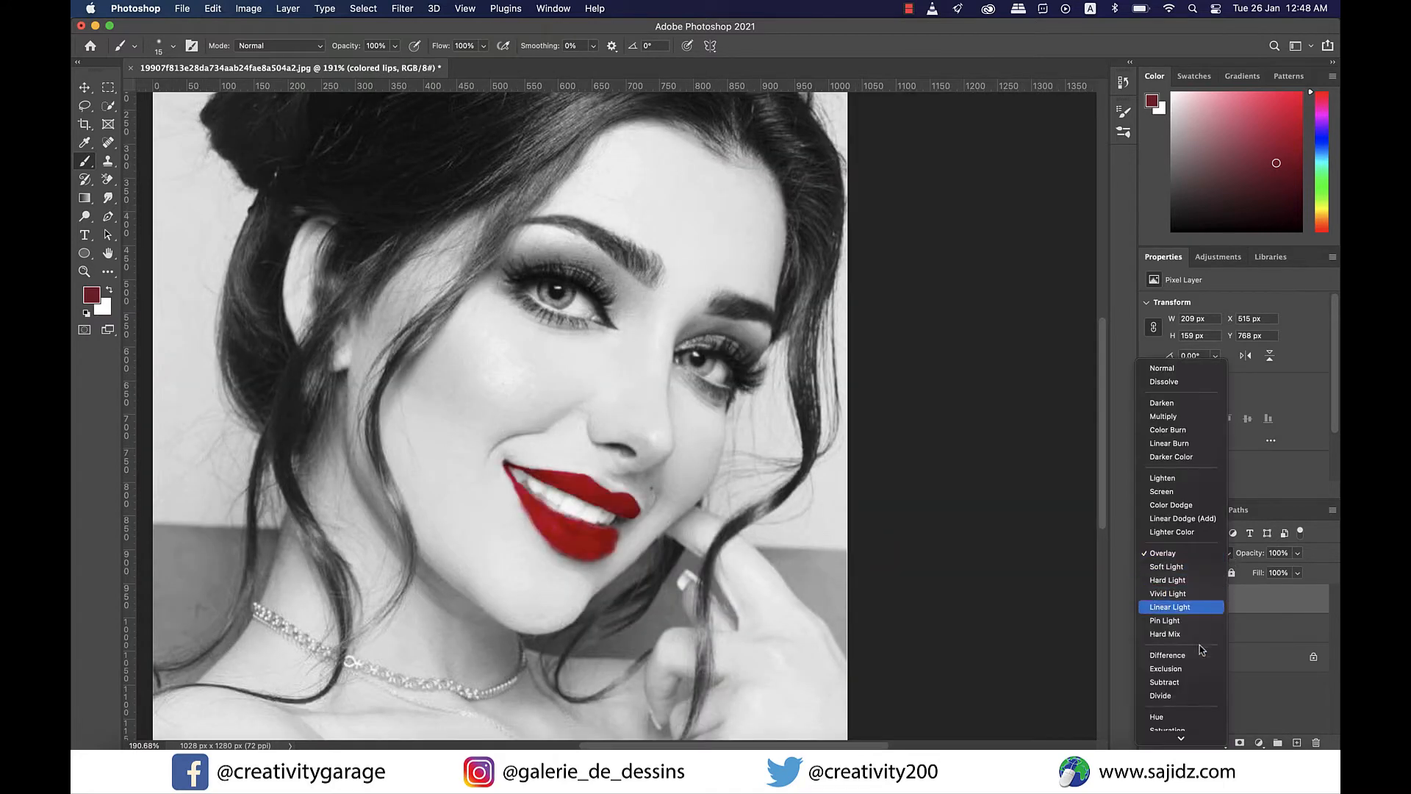
scroll(1201, 649, "down", 2)
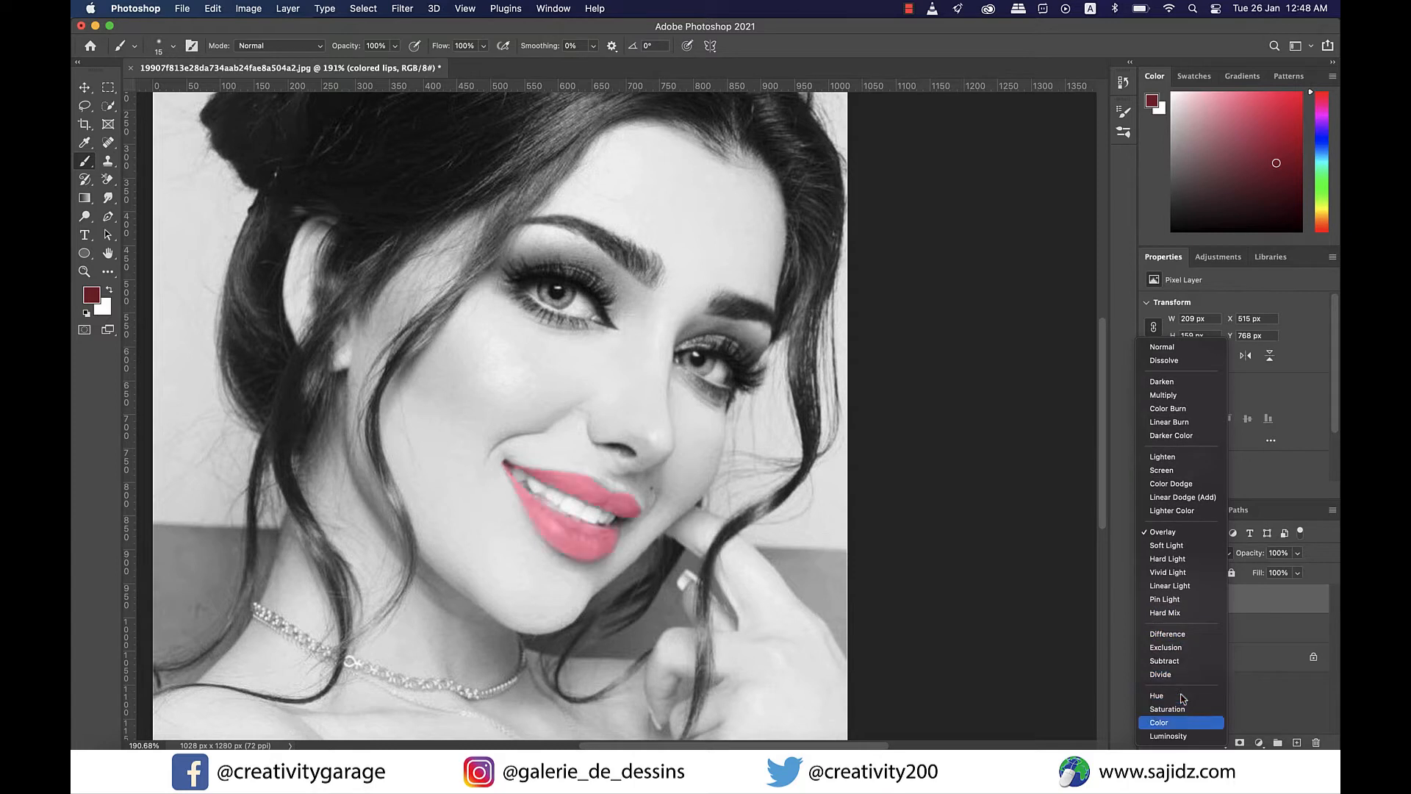
left_click(1174, 724)
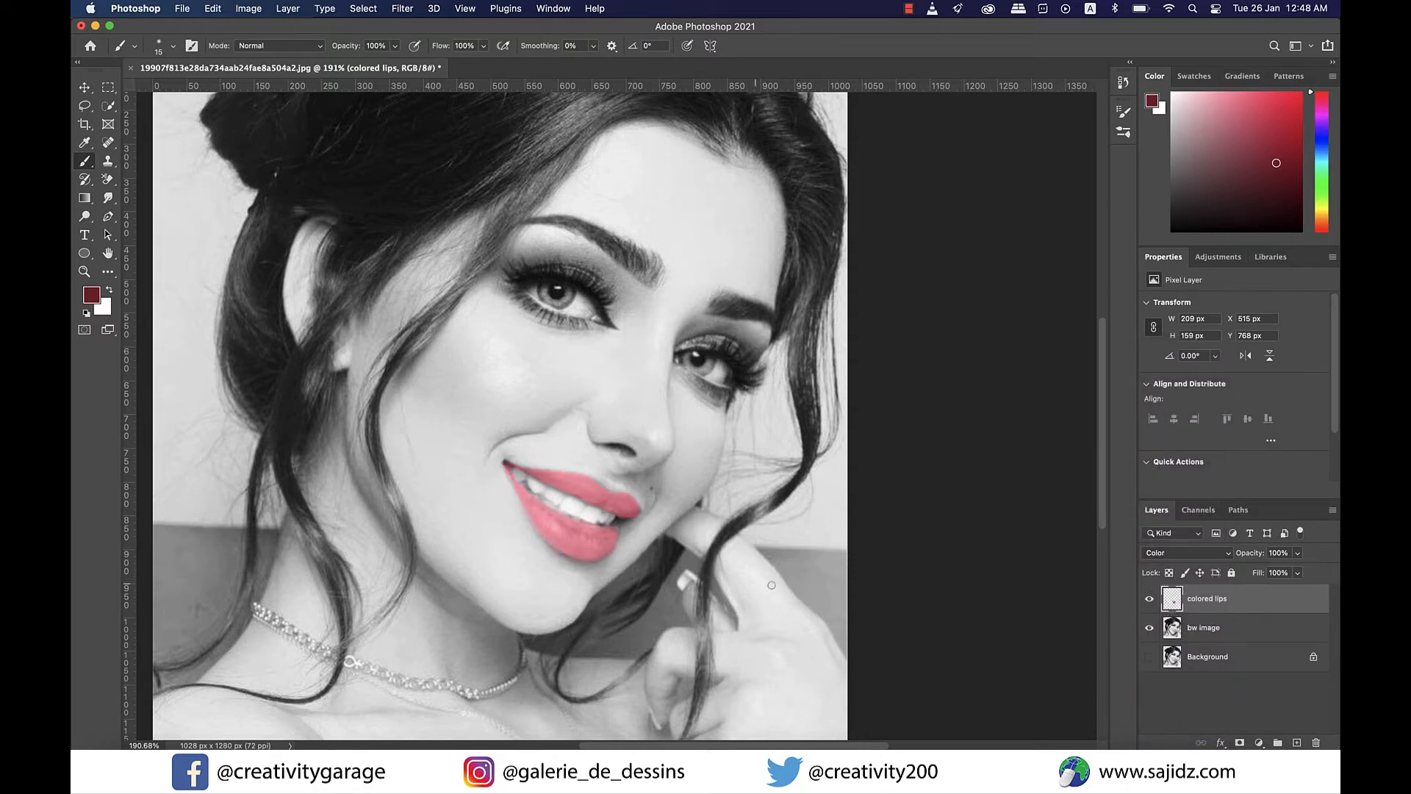
scroll(771, 585, "down", 2)
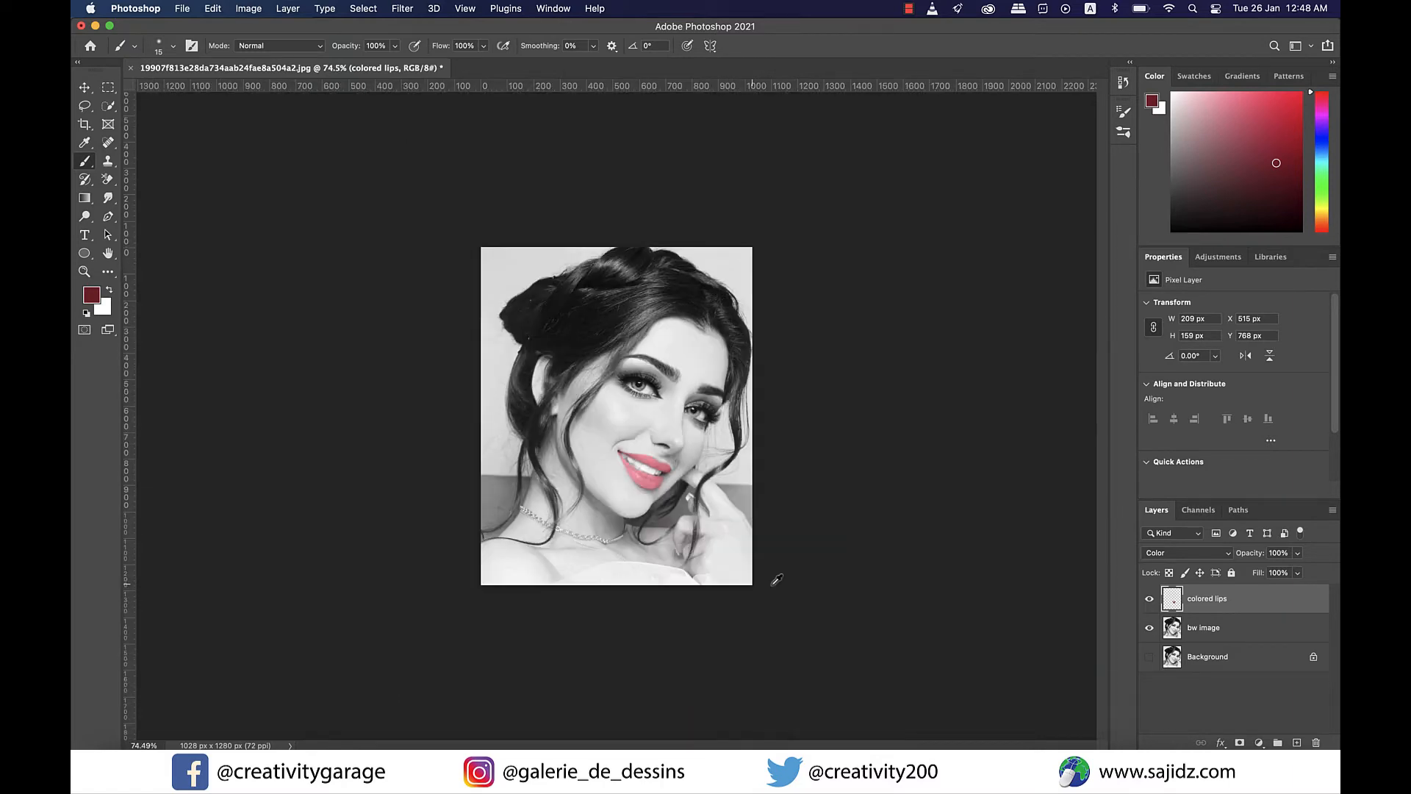
scroll(771, 585, "up", 1)
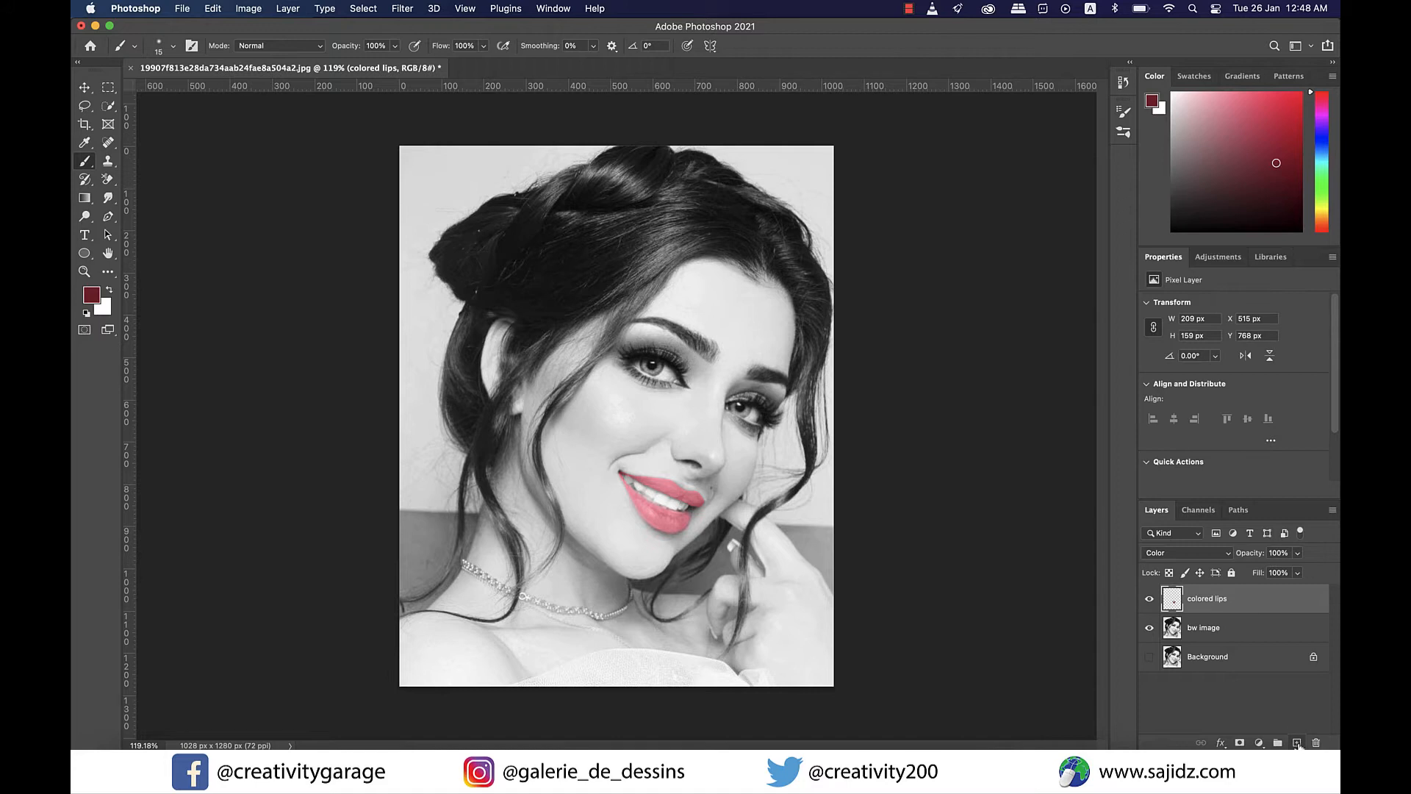
- Add a new empty layer named "colored eyes" above the colored lips layer
left_click(1297, 743)
double_click(1200, 599)
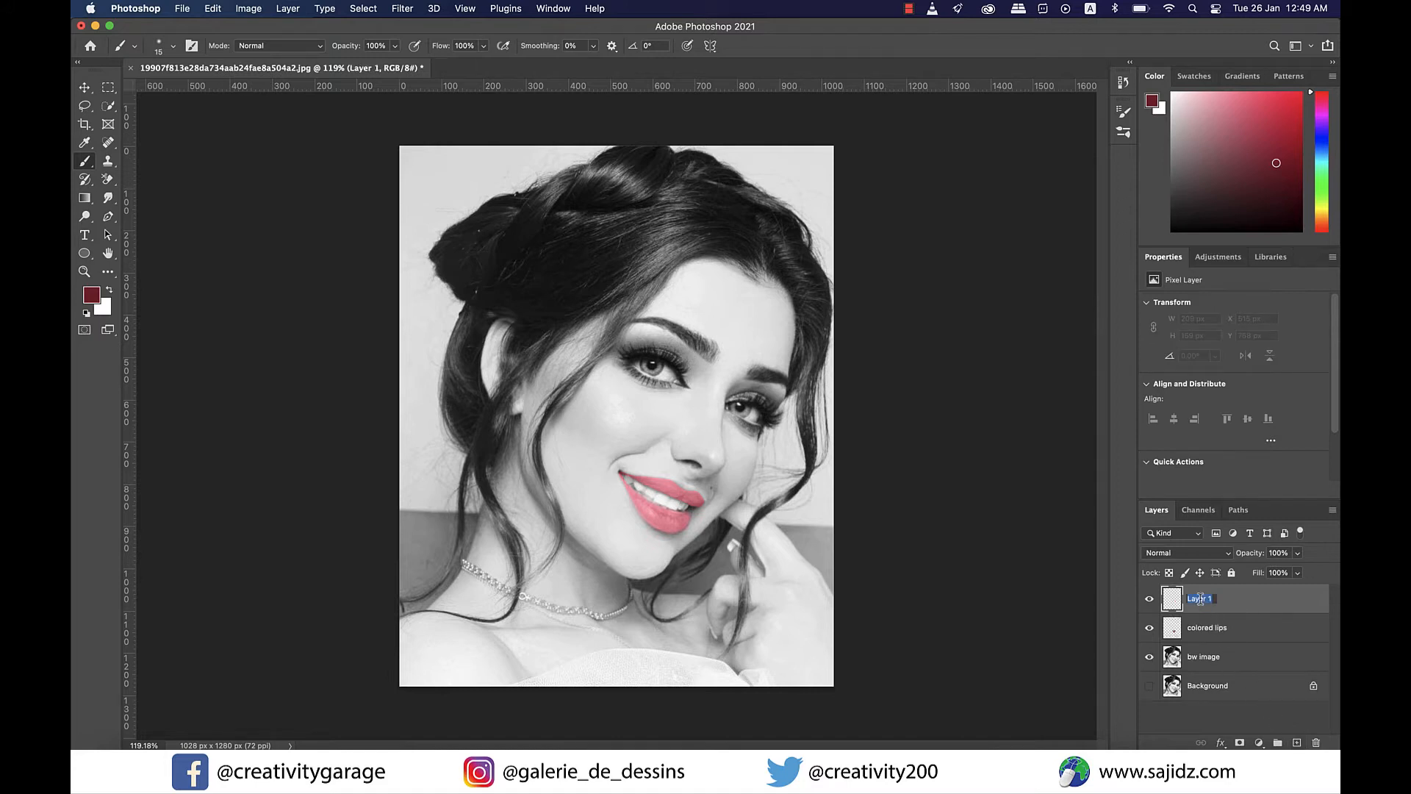
type("colored eyes")
key("Return")
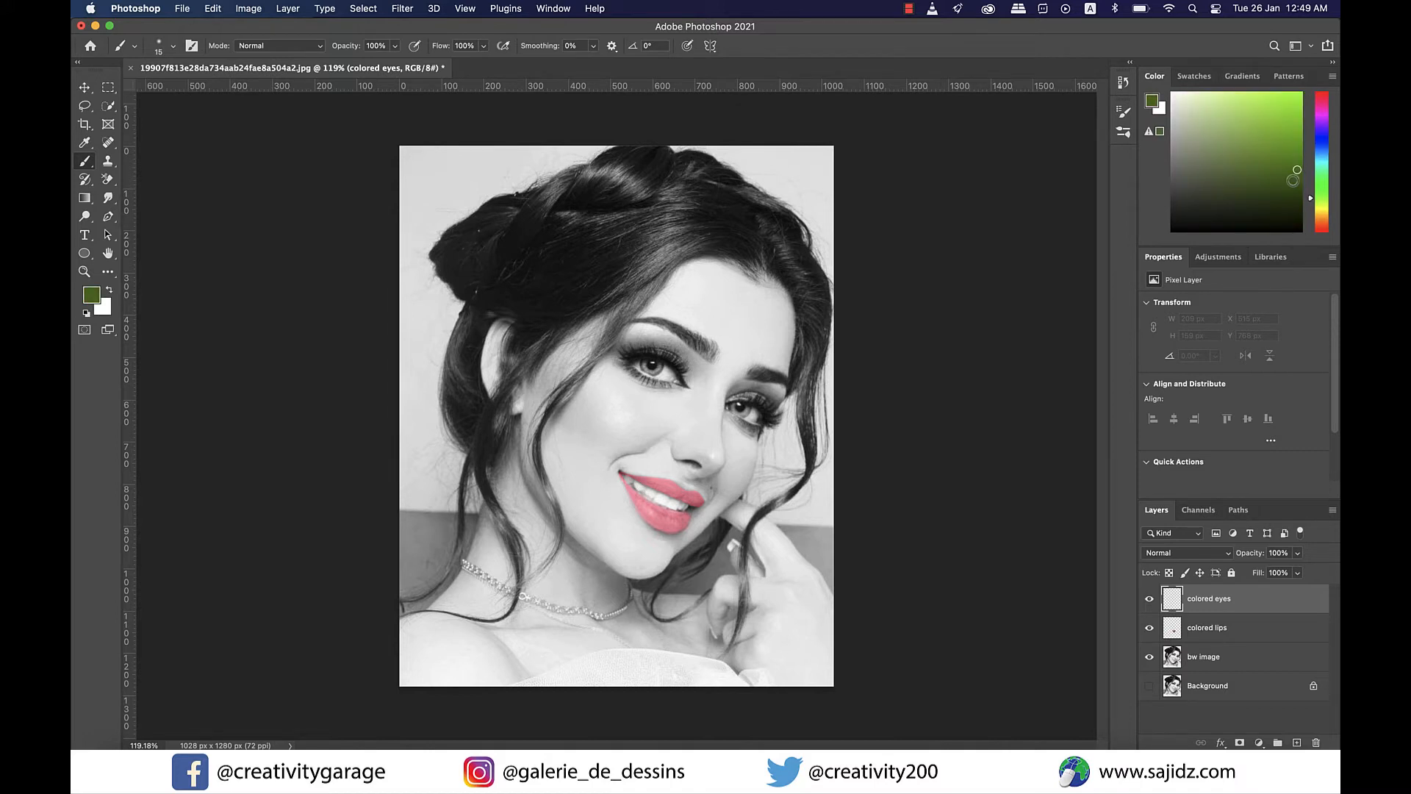
- Paint over both irises with a dark olive green 10 px brush on the colored eyes layer
left_click_drag(1292, 180, 1264, 185)
left_click(1274, 188)
scroll(702, 338, "up", 10)
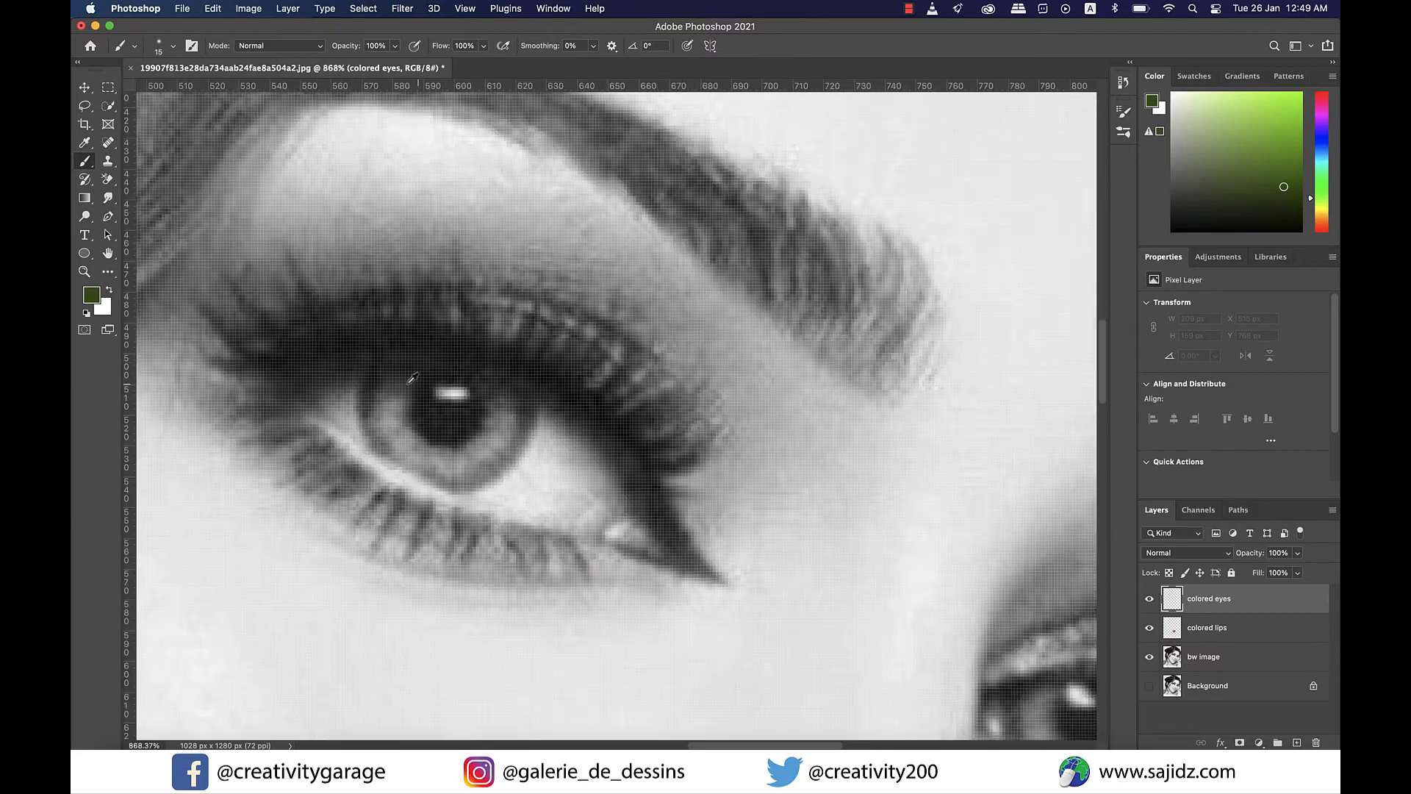
scroll(412, 378, "up", 3)
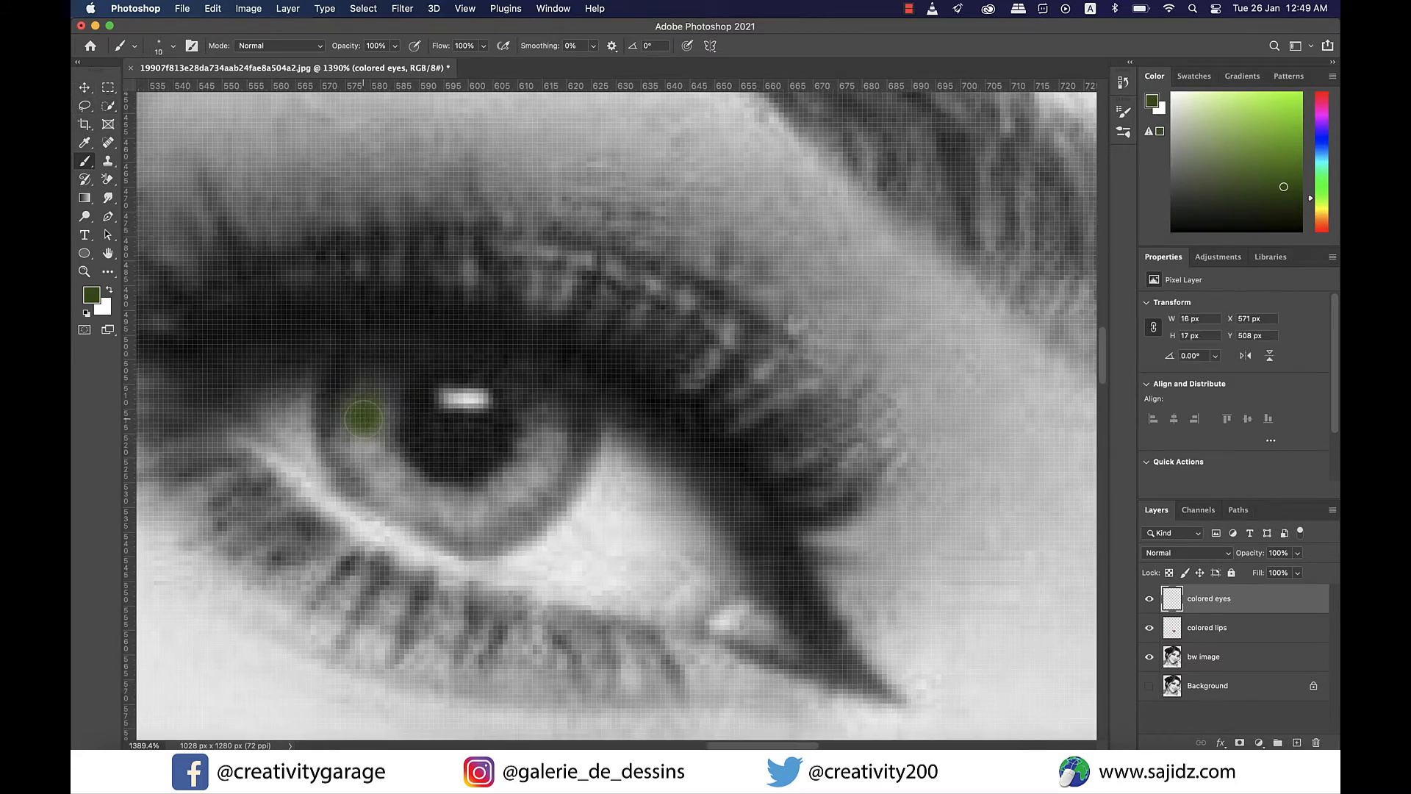
mouse_move(363, 419)
left_mouse_down()
mouse_move(441, 529)
mouse_move(558, 419)
mouse_move(441, 440)
mouse_move(478, 457)
left_mouse_up()
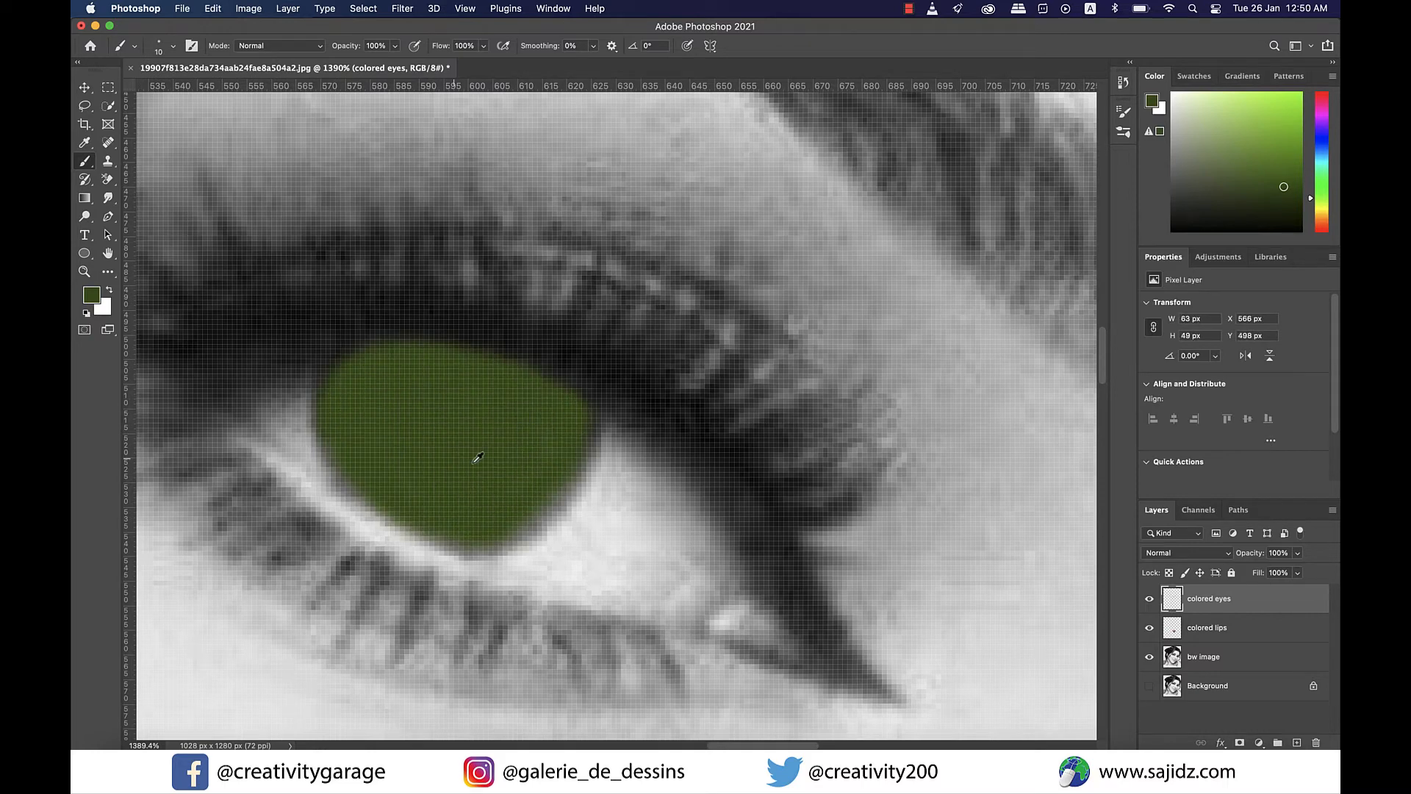
mouse_move(331, 412)
left_mouse_down()
mouse_move(441, 440)
mouse_move(382, 309)
mouse_move(641, 385)
left_mouse_up()
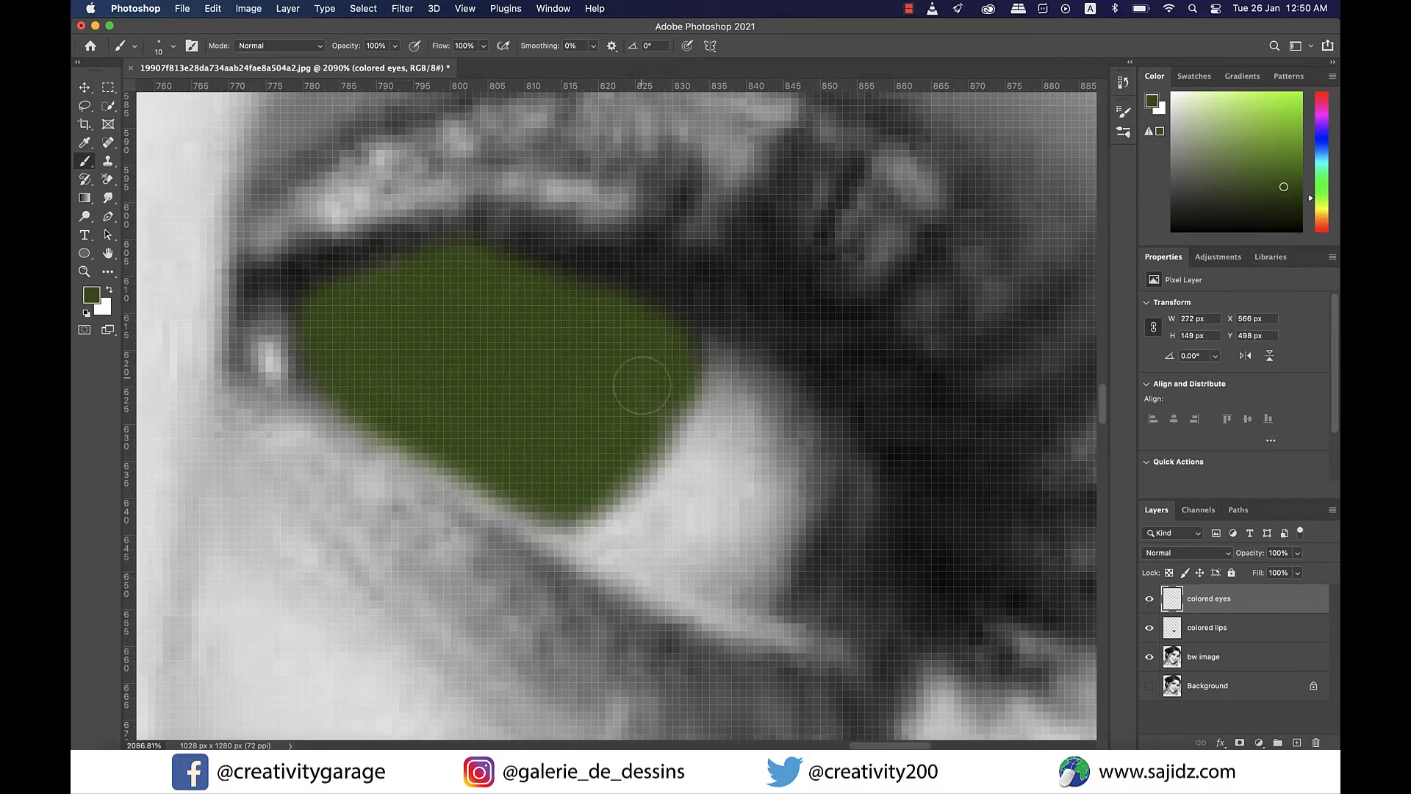
key("super+0")
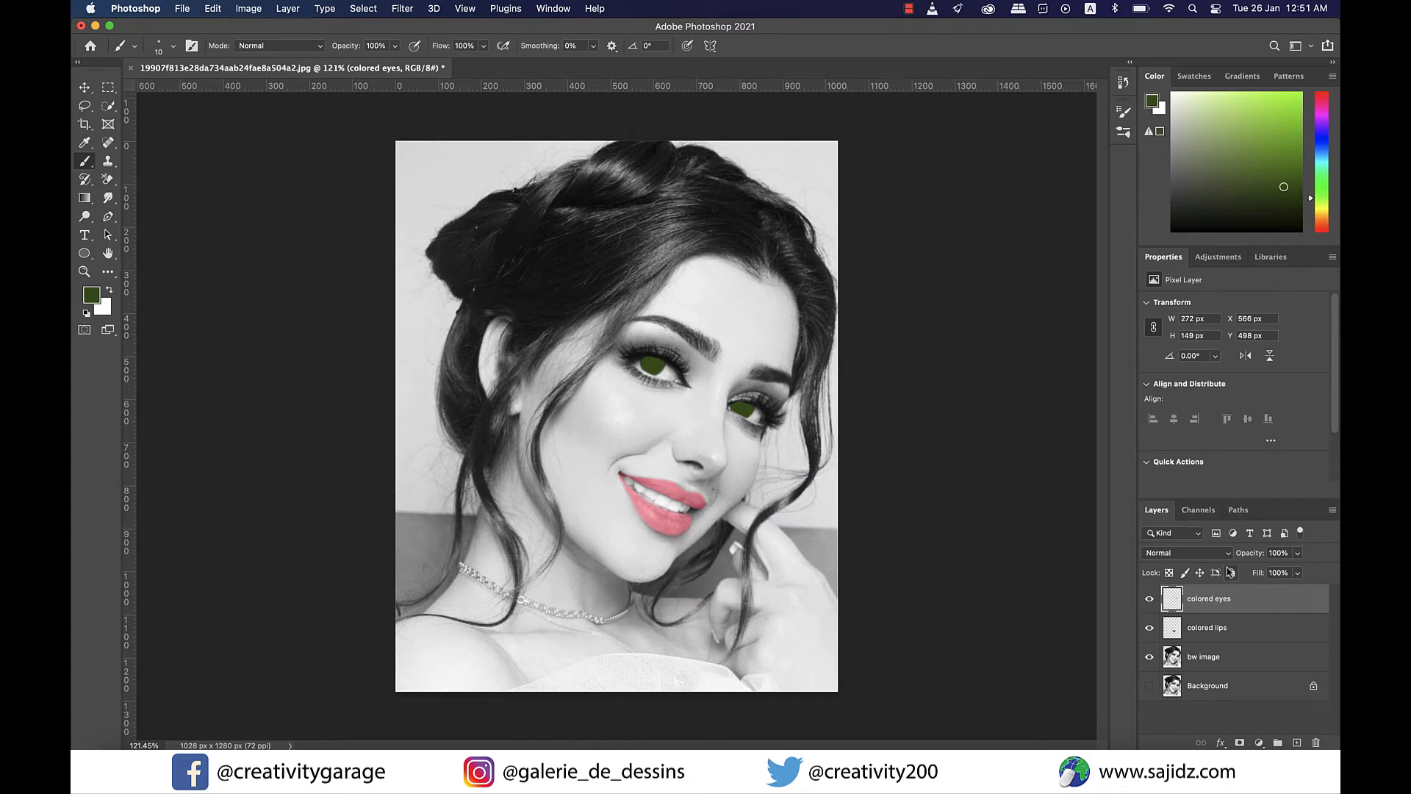
- Set the blend mode of the colored eyes layer to Color
left_click(1220, 553)
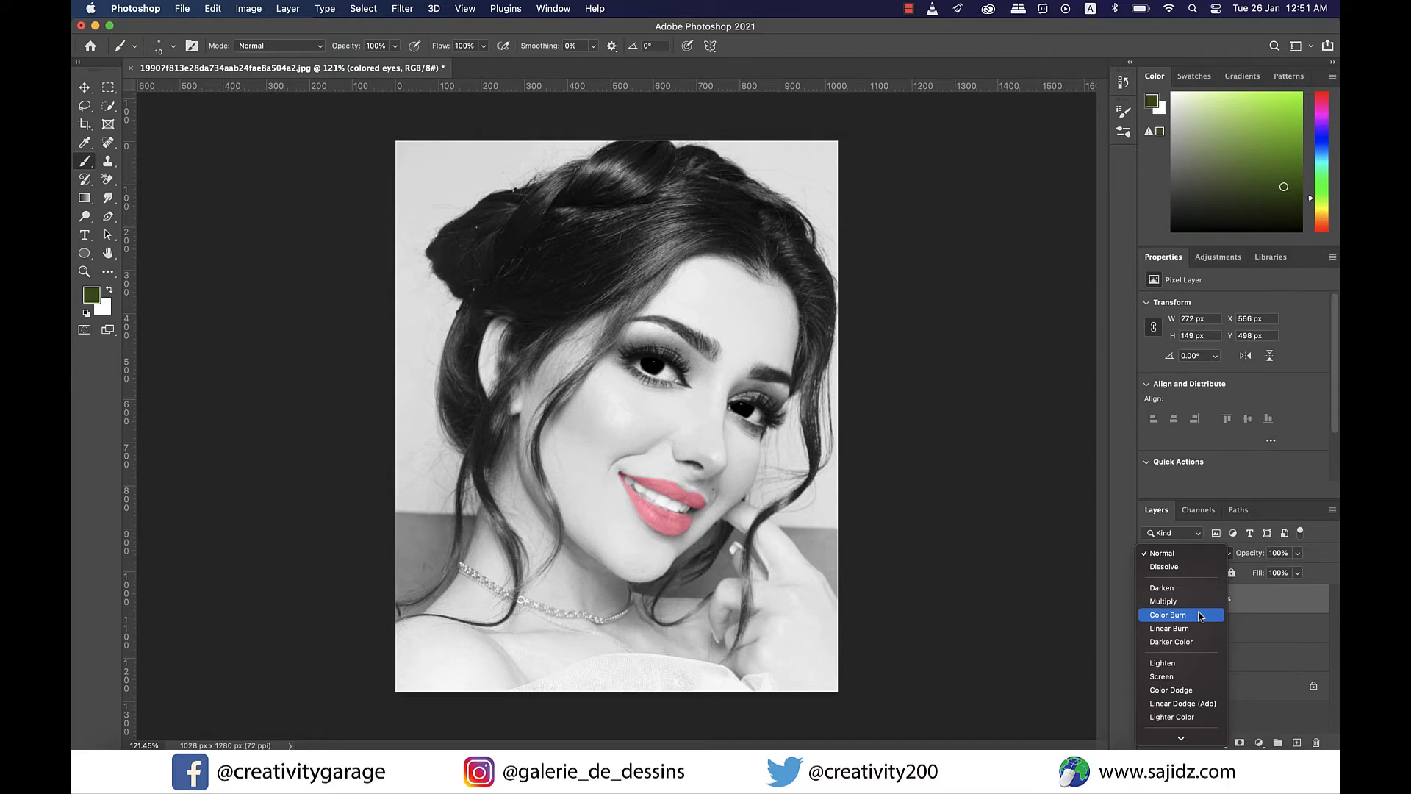
scroll(1200, 616, "down", 3)
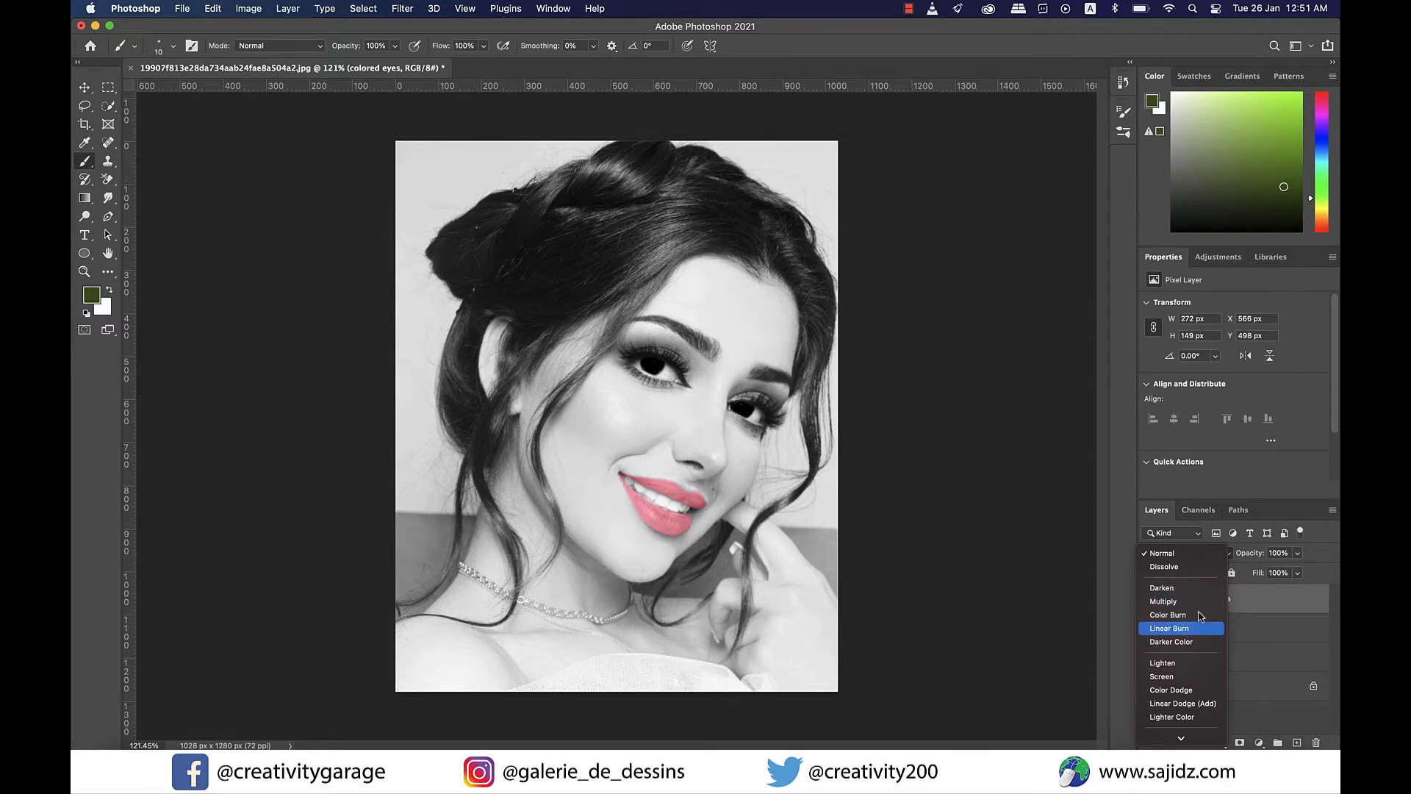
scroll(1200, 616, "down", 4)
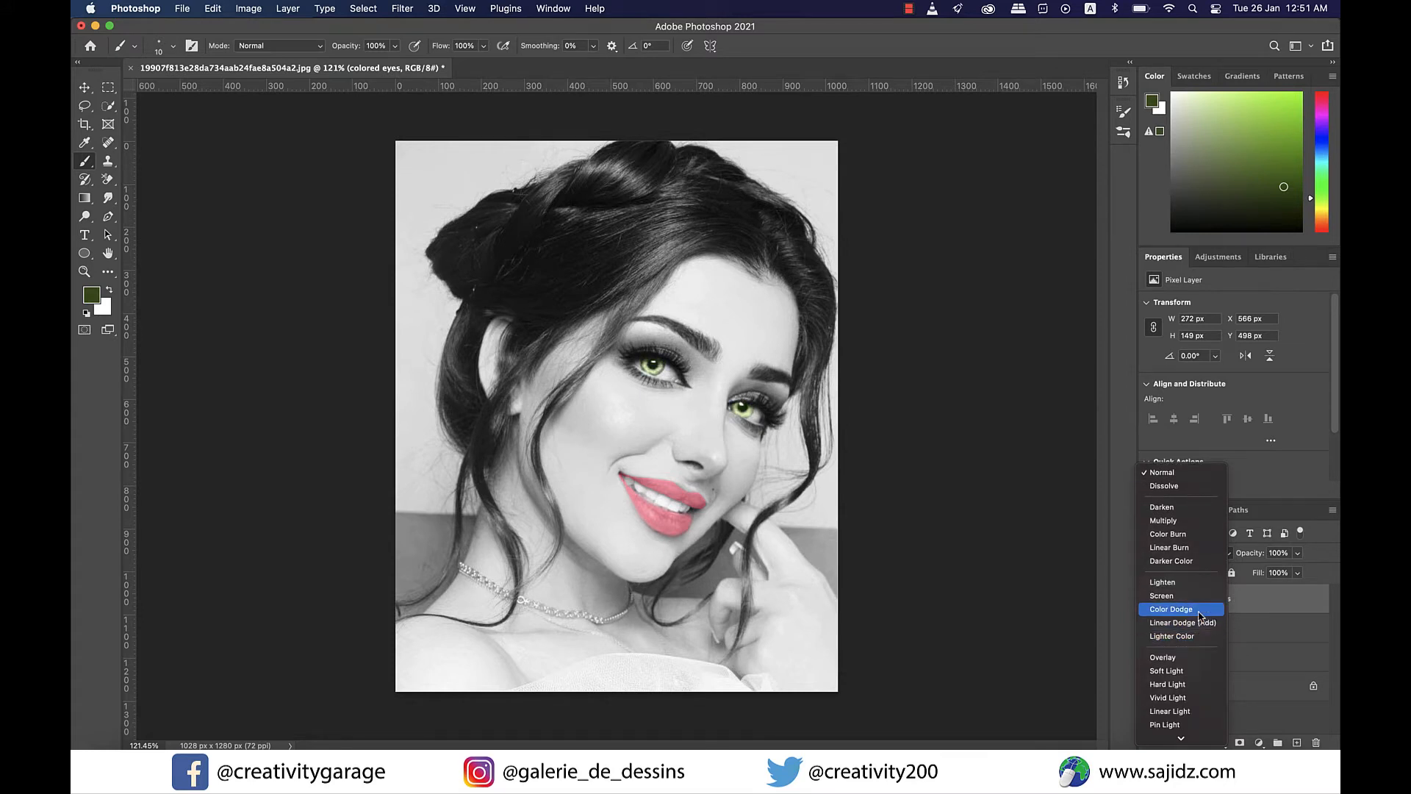
scroll(1200, 616, "down", 10)
left_click(1200, 616)
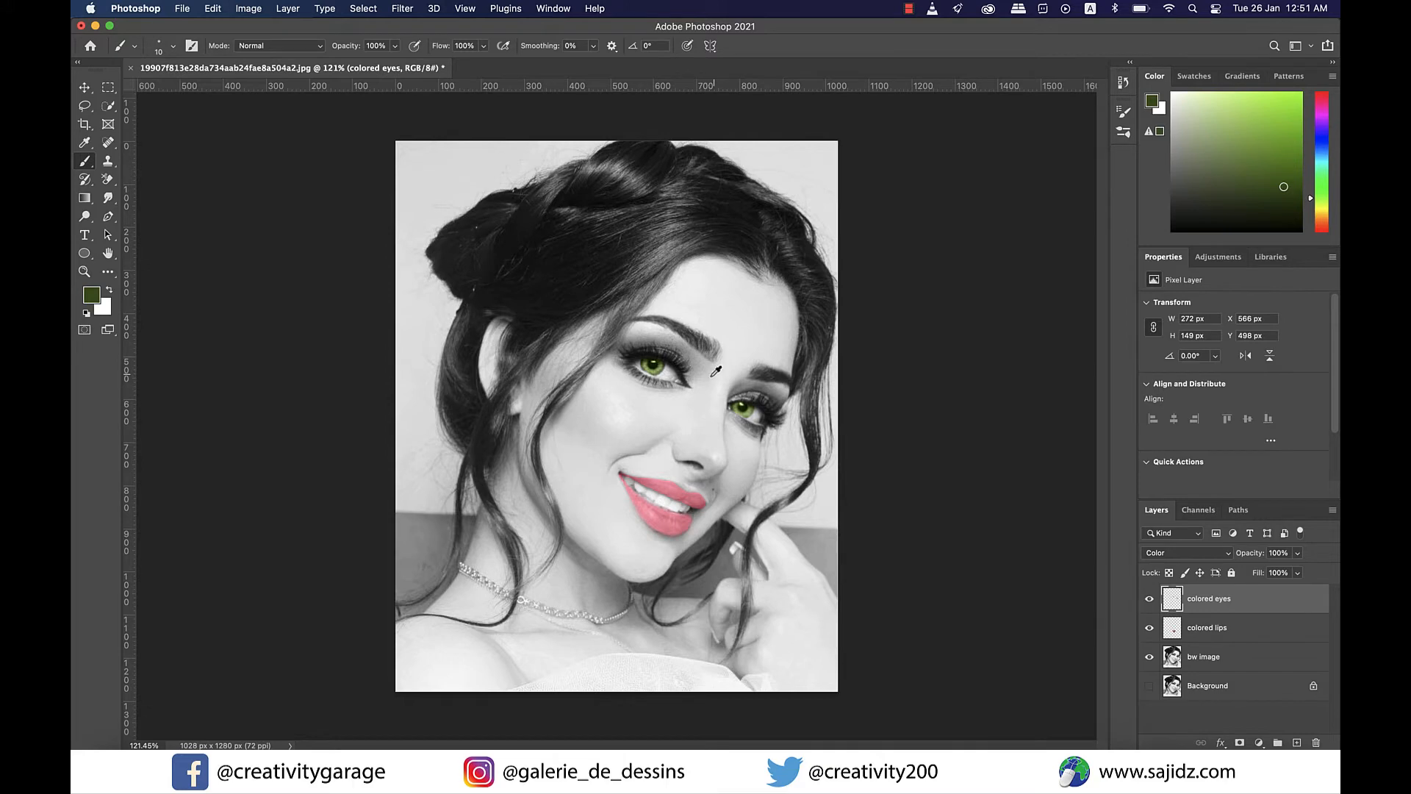
- Select the face and forehead on the bw image layer with the Quick Selection tool at a 35 px brush size
scroll(715, 371, "up", 3)
scroll(716, 371, "down", 3)
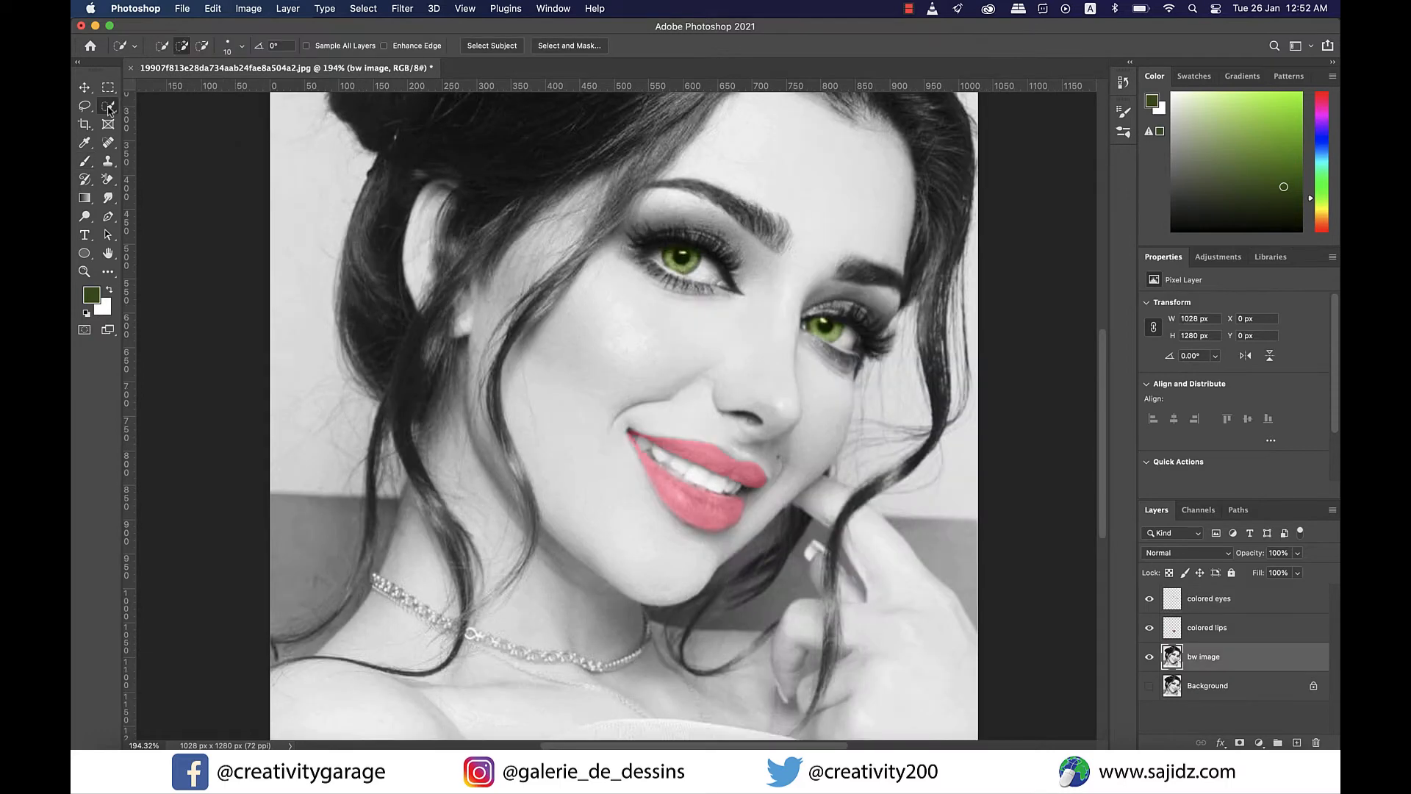
right_click(108, 105)
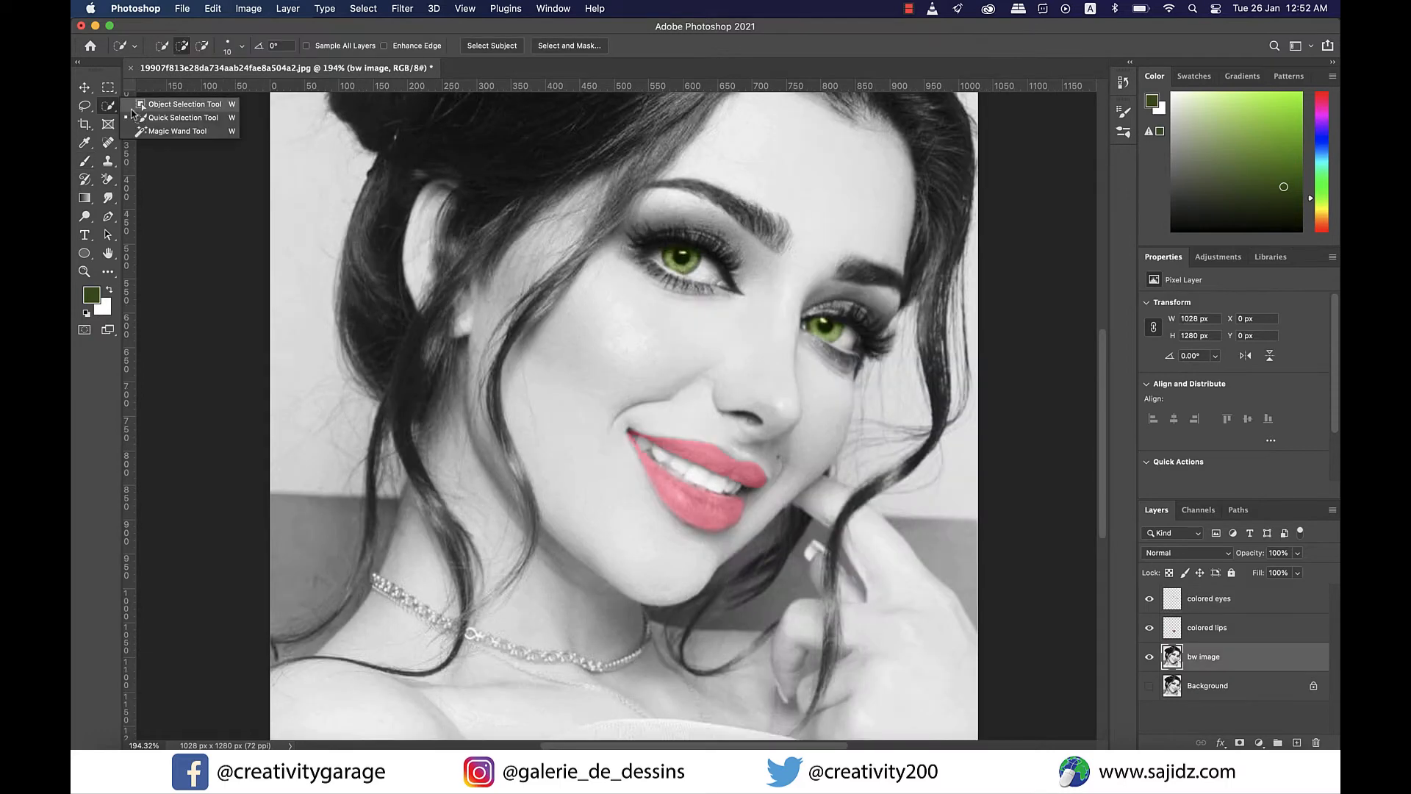
left_click(181, 119)
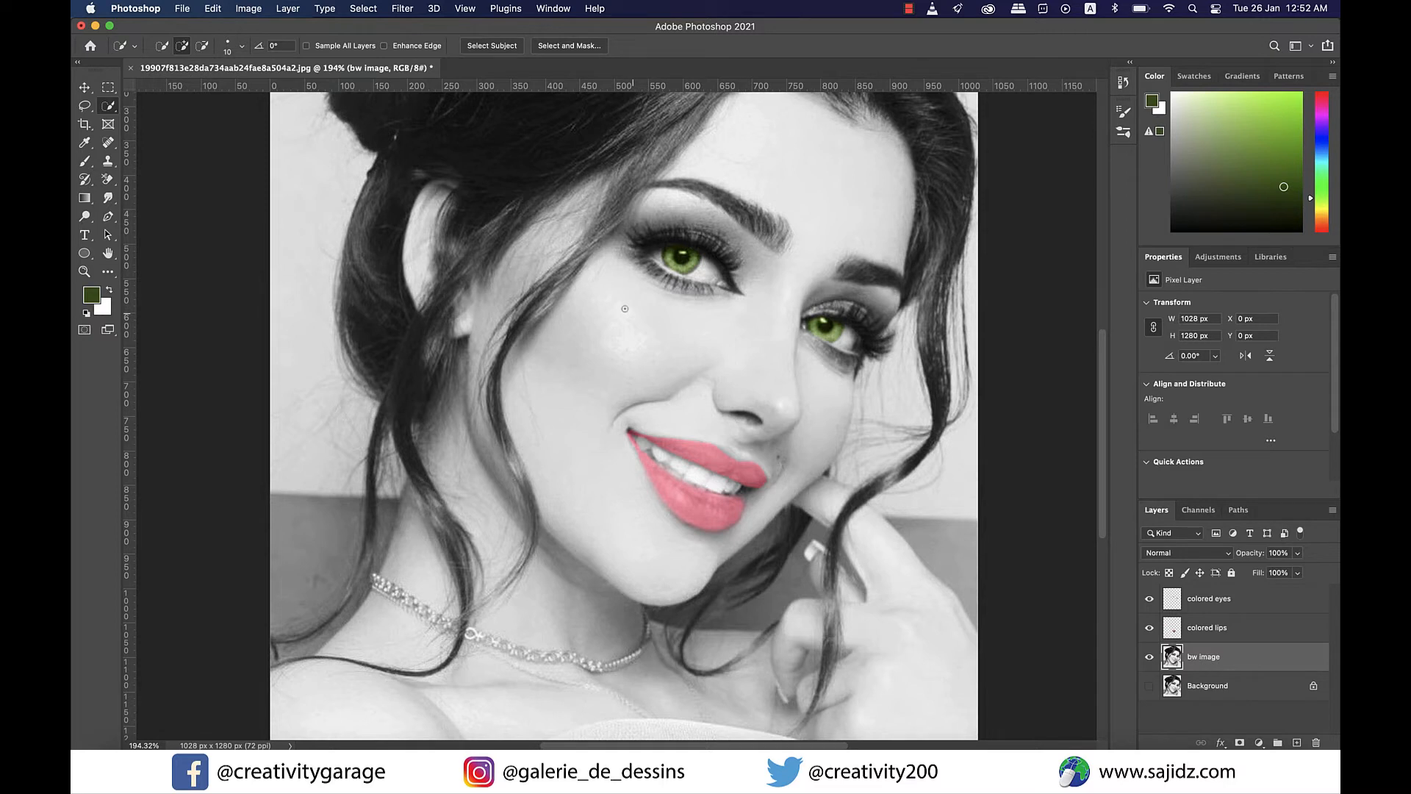
key("bracketright")
key("bracketright")
key("bracketright")
key("bracketright")
key("bracketright")
left_click(601, 338)
mouse_move(604, 334)
left_mouse_down()
mouse_move(557, 347)
mouse_move(570, 407)
left_mouse_up()
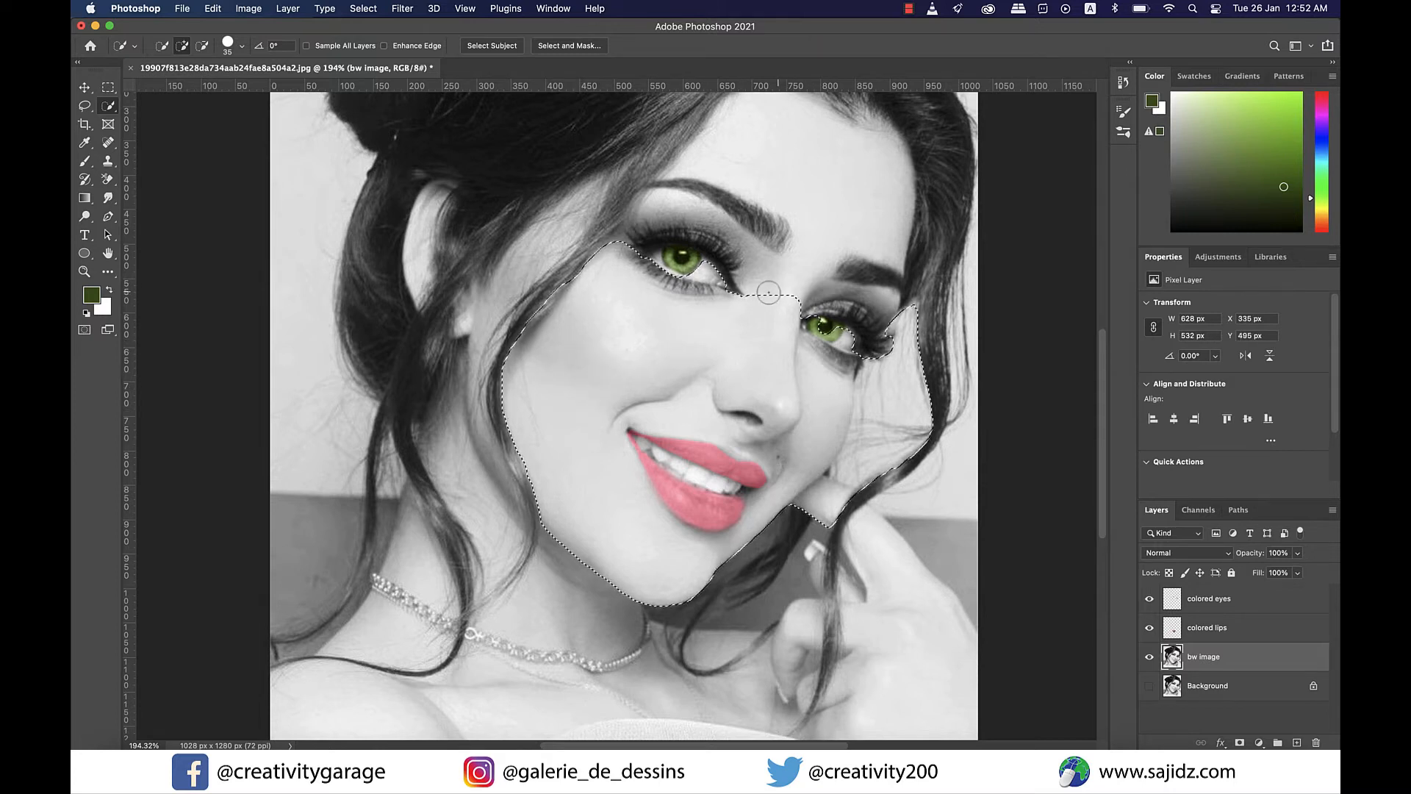
left_click_drag(768, 293, 790, 170)
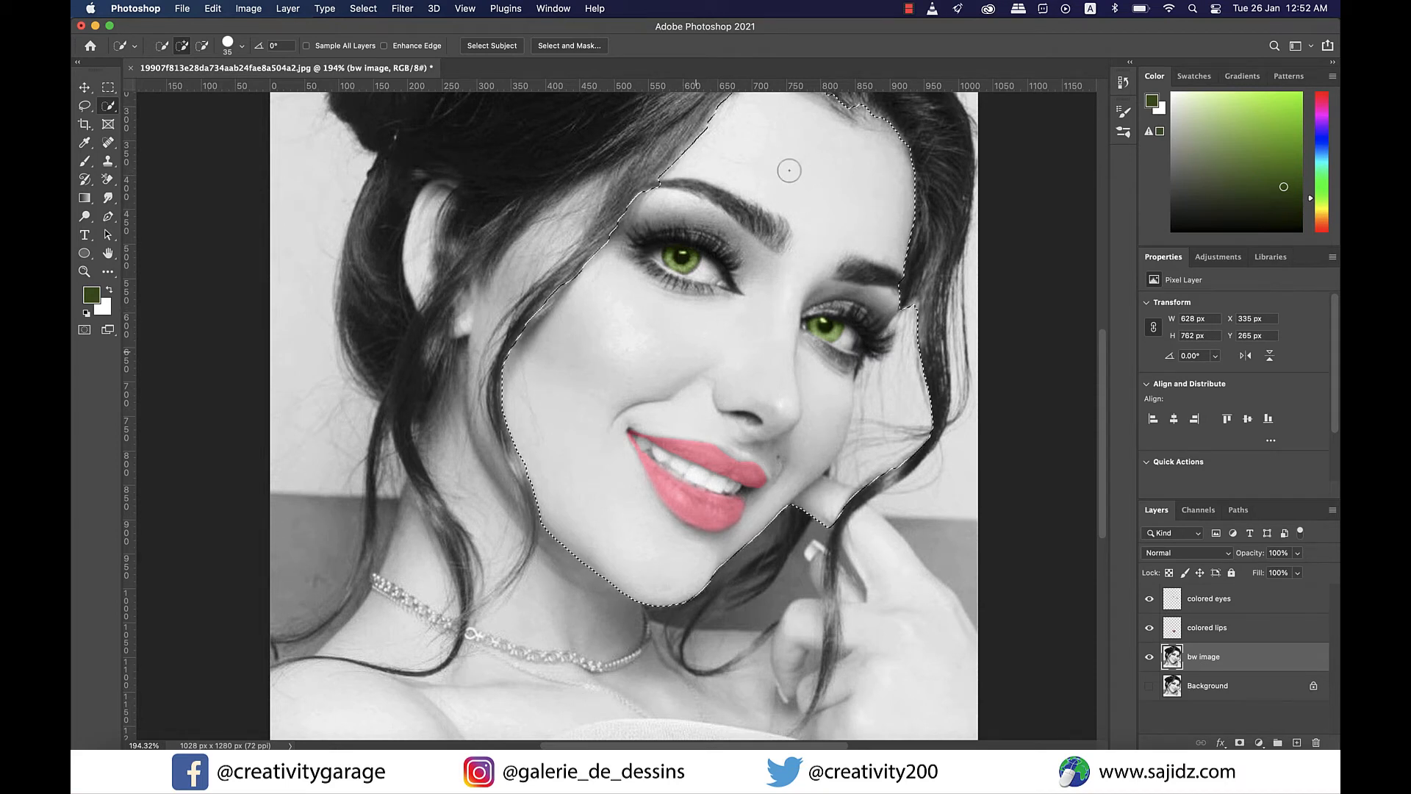
- Extend the selection over the neck, shoulders, hand and ear
scroll(789, 170, "down", 1)
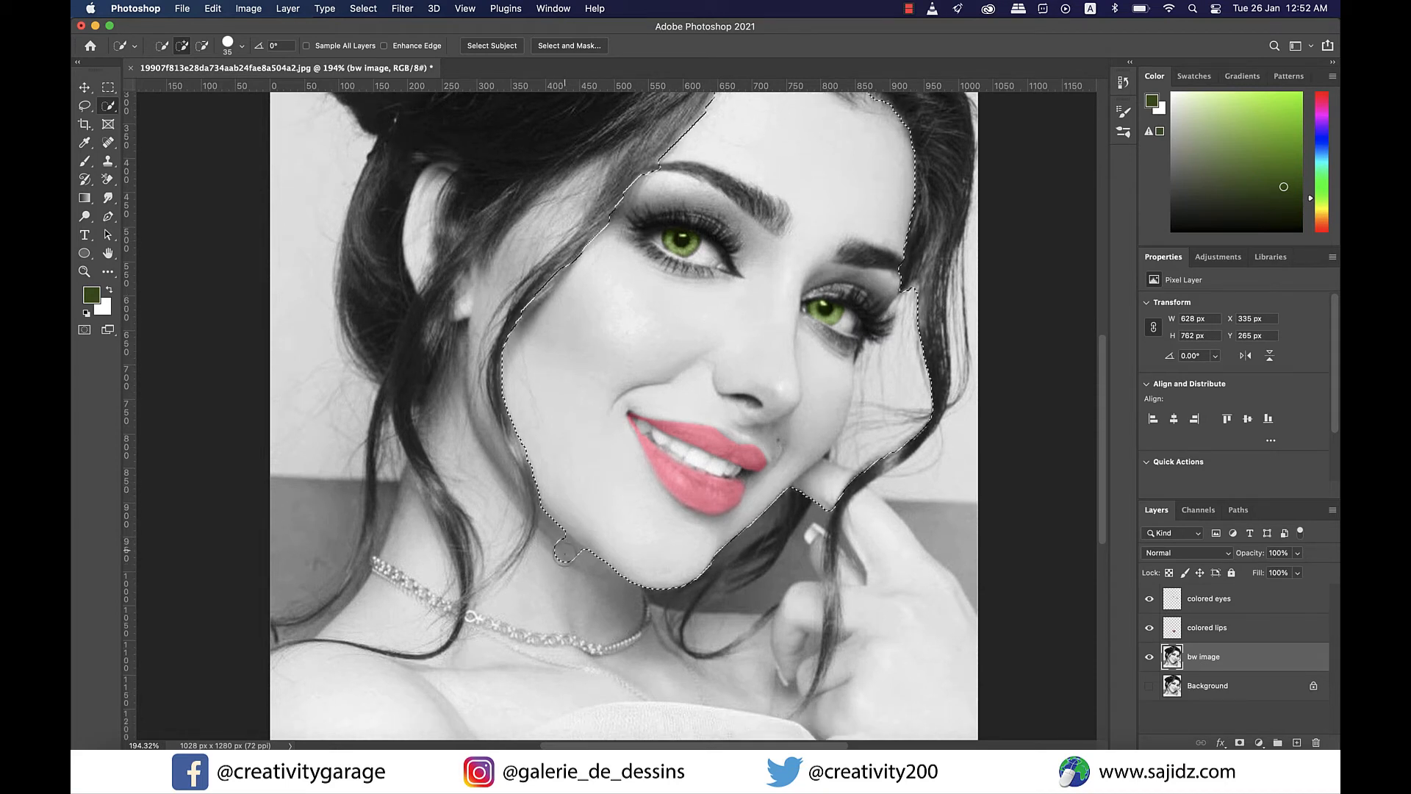
mouse_move(559, 564)
left_mouse_down()
mouse_move(494, 649)
mouse_move(418, 692)
mouse_move(454, 690)
left_mouse_up()
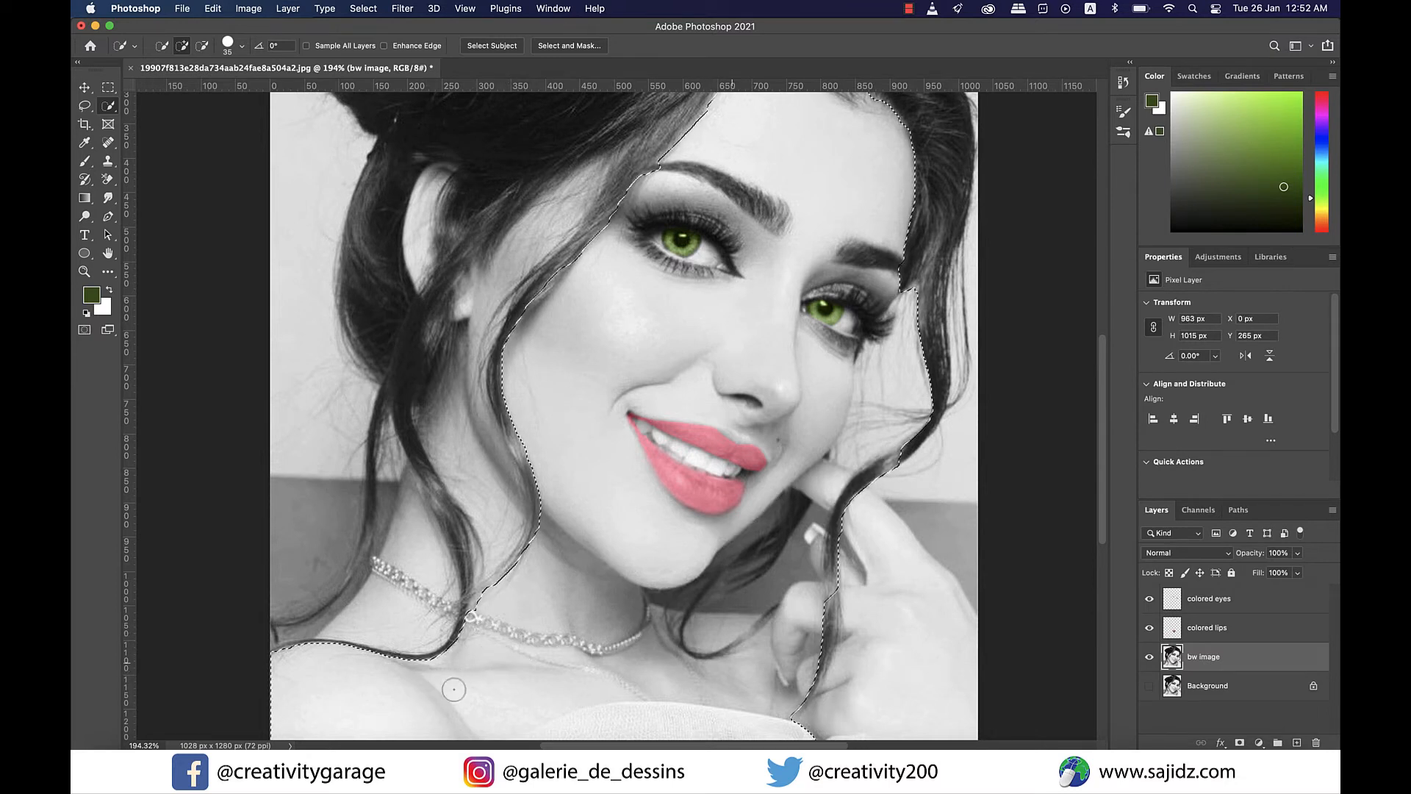
left_click_drag(898, 645, 882, 637)
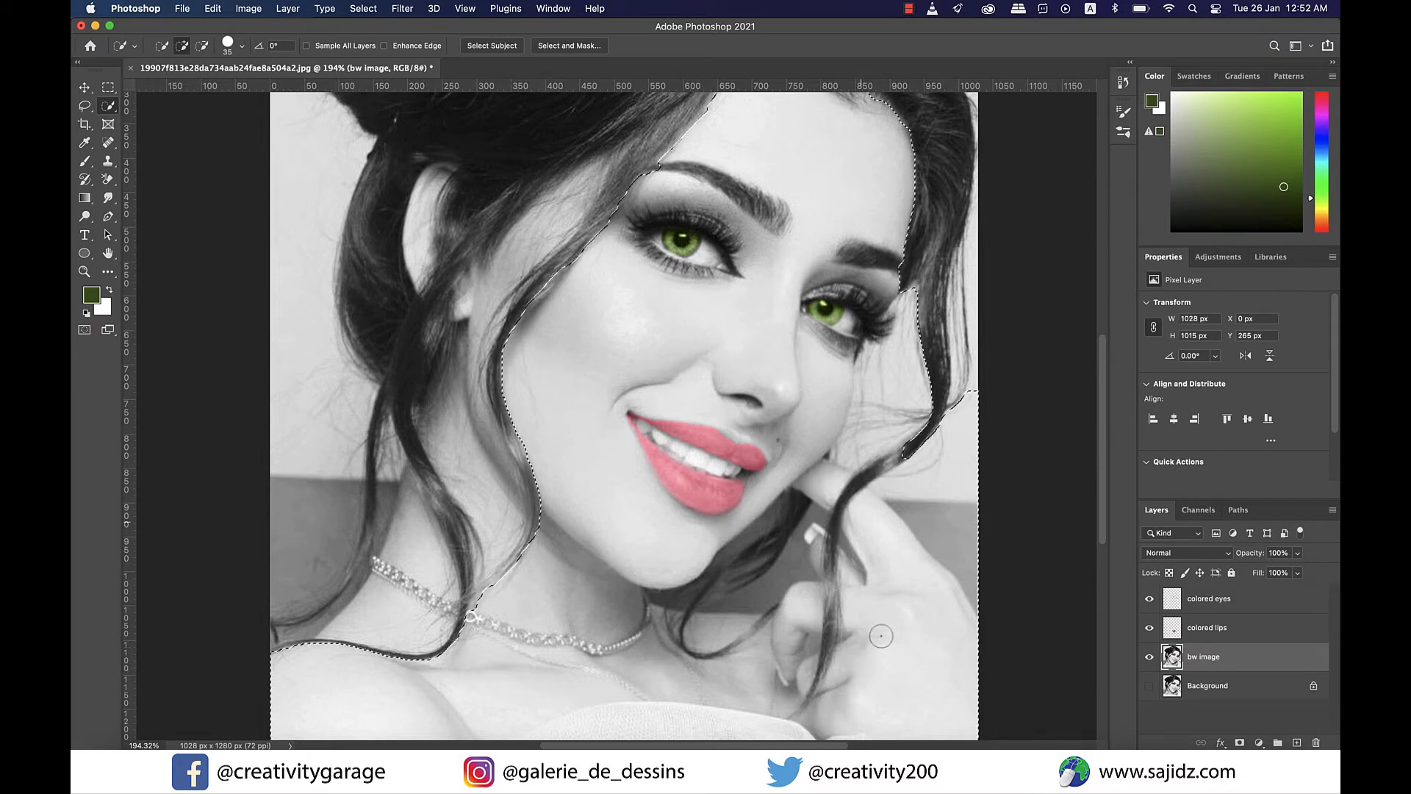
left_click_drag(543, 228, 434, 220)
scroll(616, 416, "down", 5)
left_click_drag(831, 496, 835, 551)
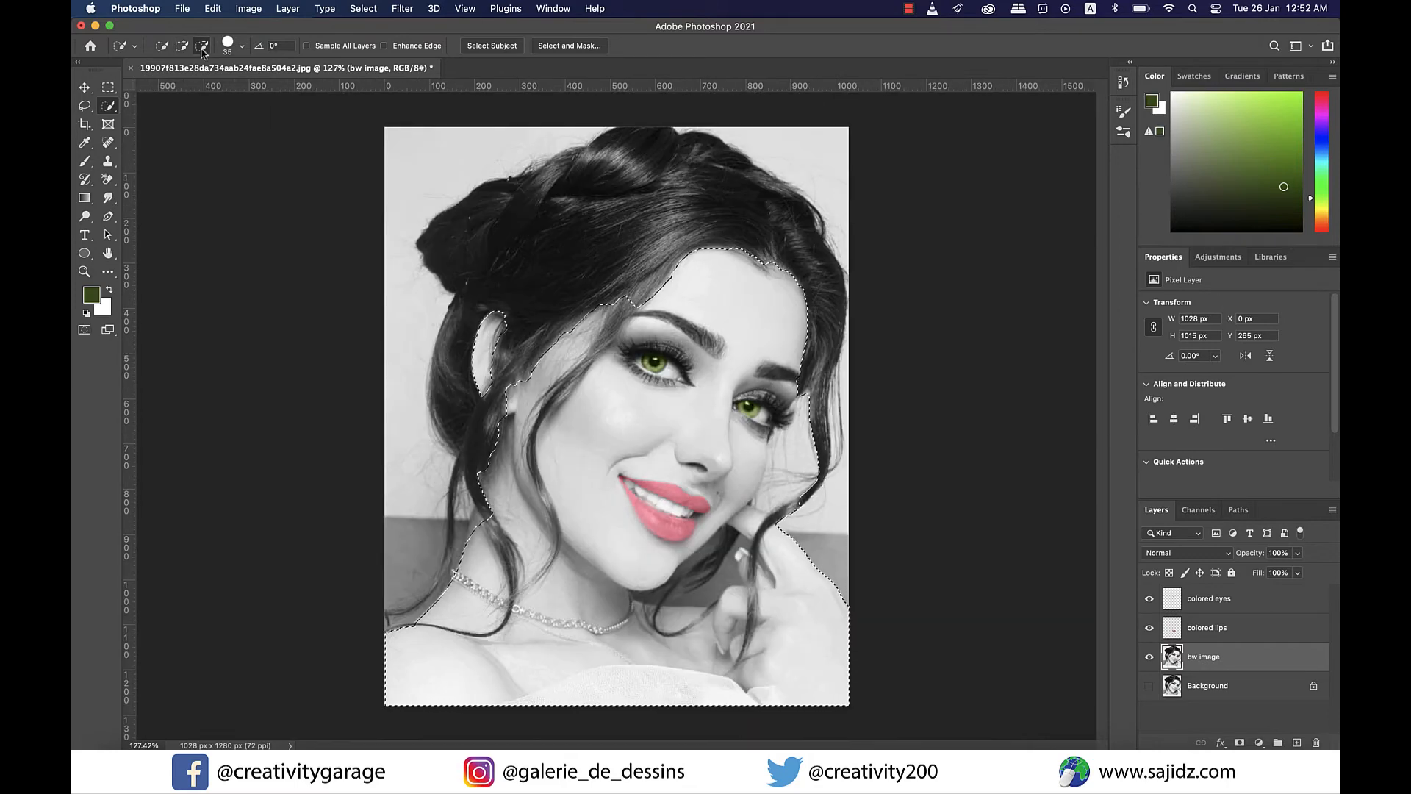
- Subtract the wall beside the cheek, the dress and the loose hair strands from the skin selection, and check it in Quick Mask mode
left_click_drag(801, 426, 748, 697)
left_click_drag(585, 682, 538, 696)
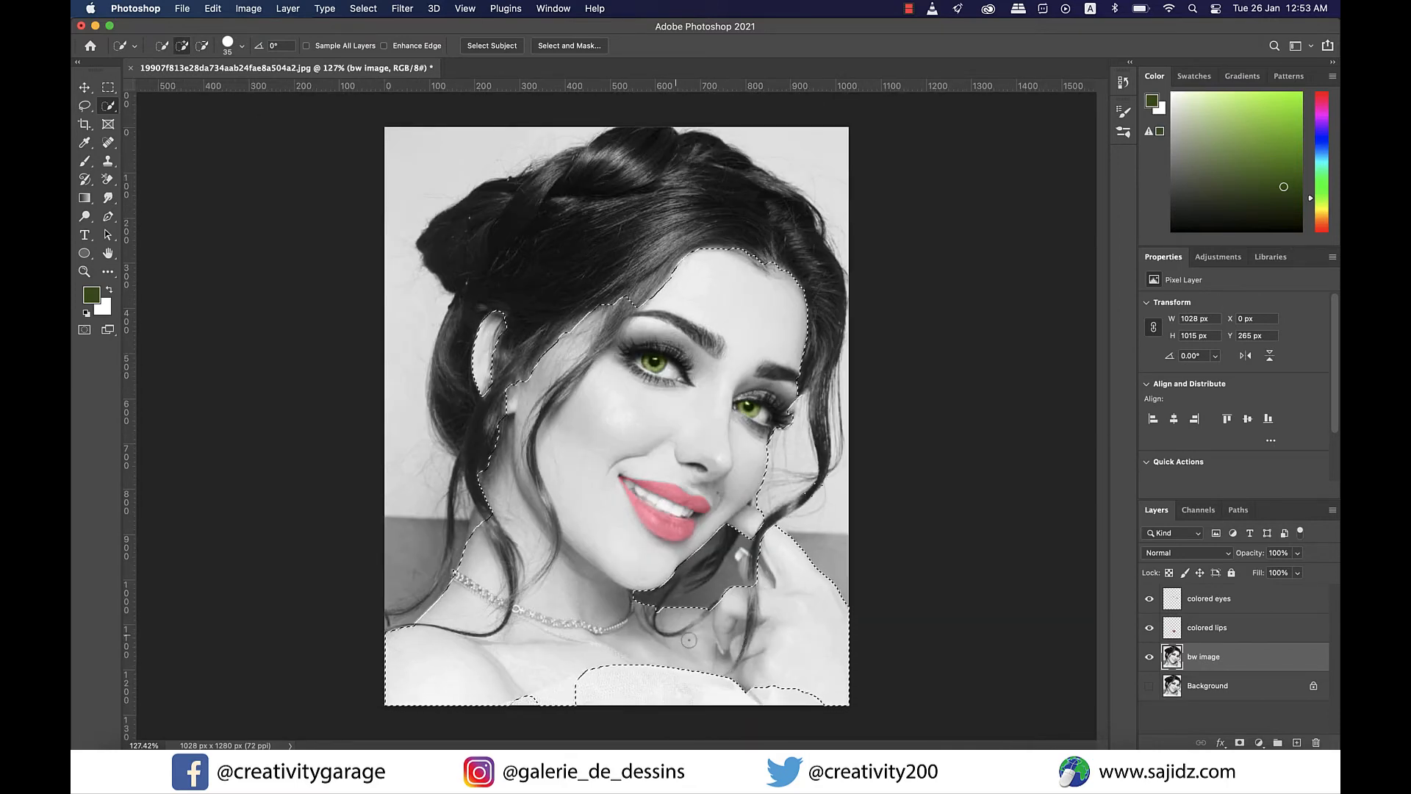
left_click_drag(488, 507, 517, 588)
left_click_drag(623, 312, 547, 507)
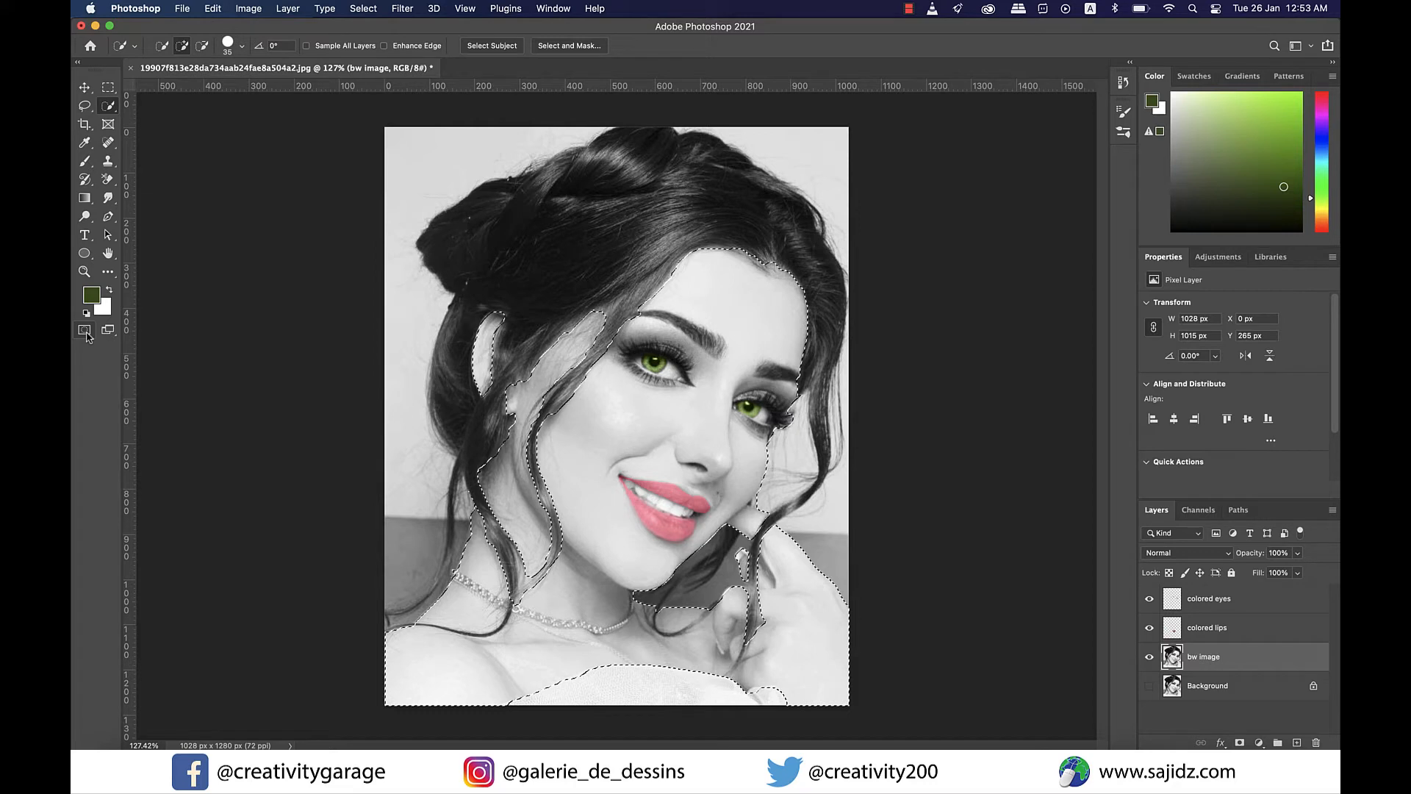
left_click(85, 330)
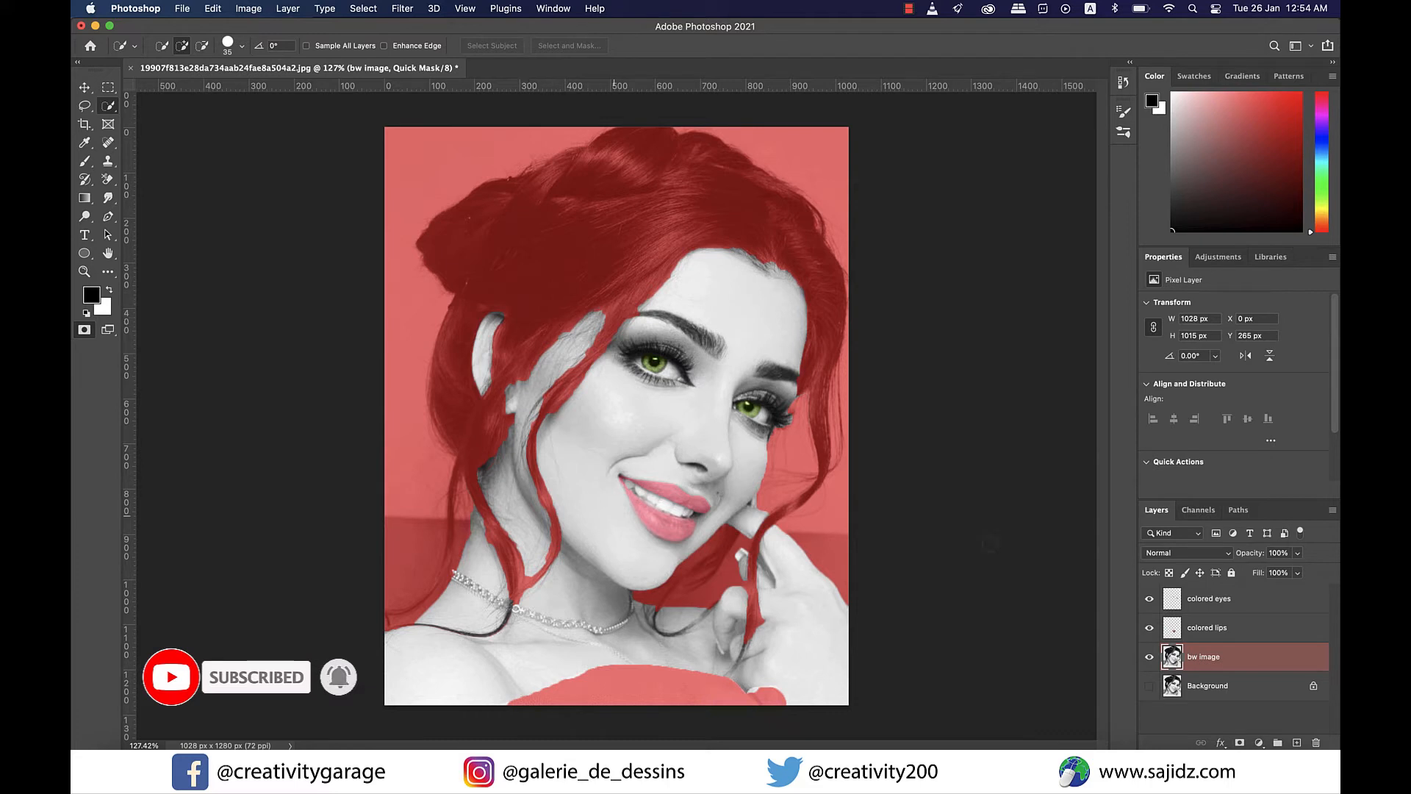
left_click(85, 330)
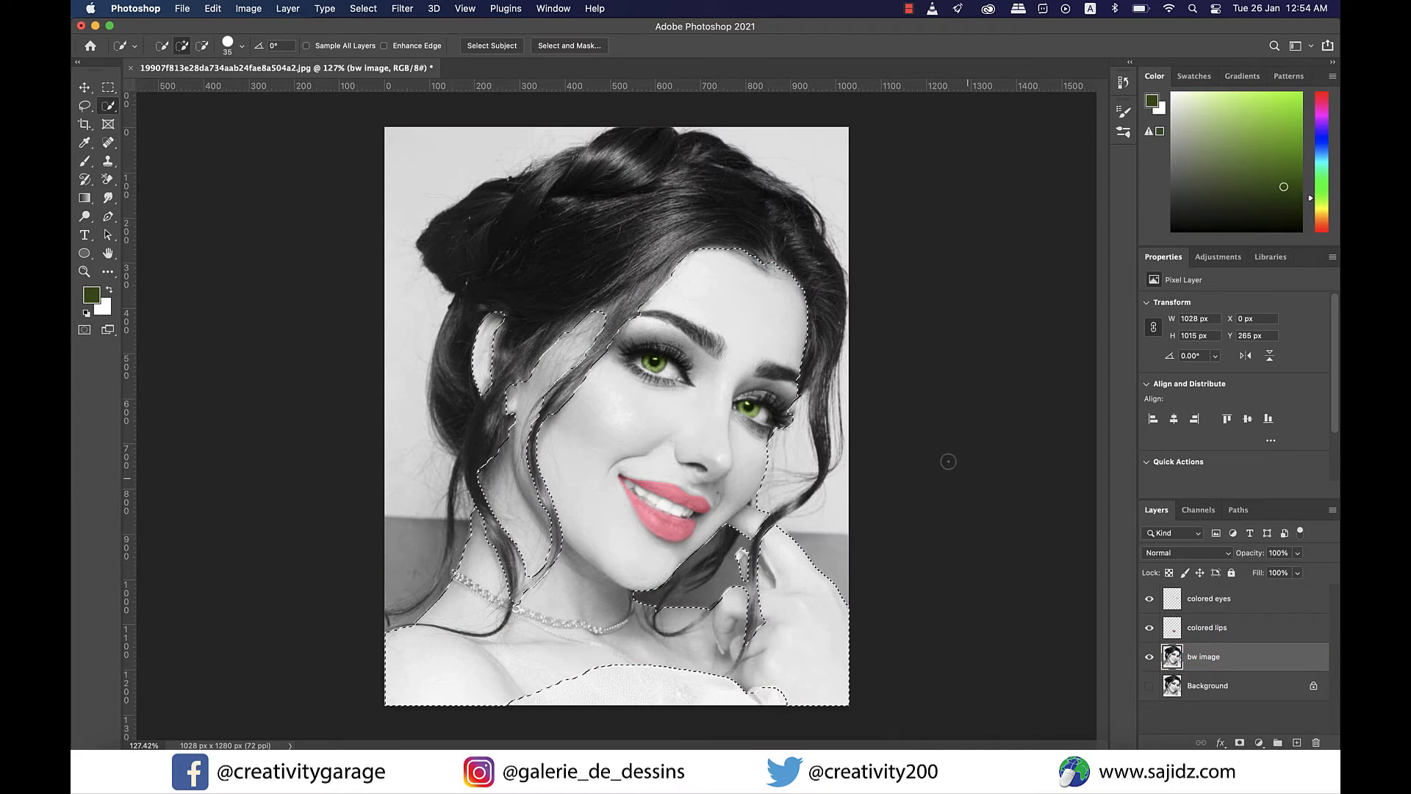
- Add a Solid Color fill layer over the selected skin in a light orange-tan tone
left_click(1258, 742)
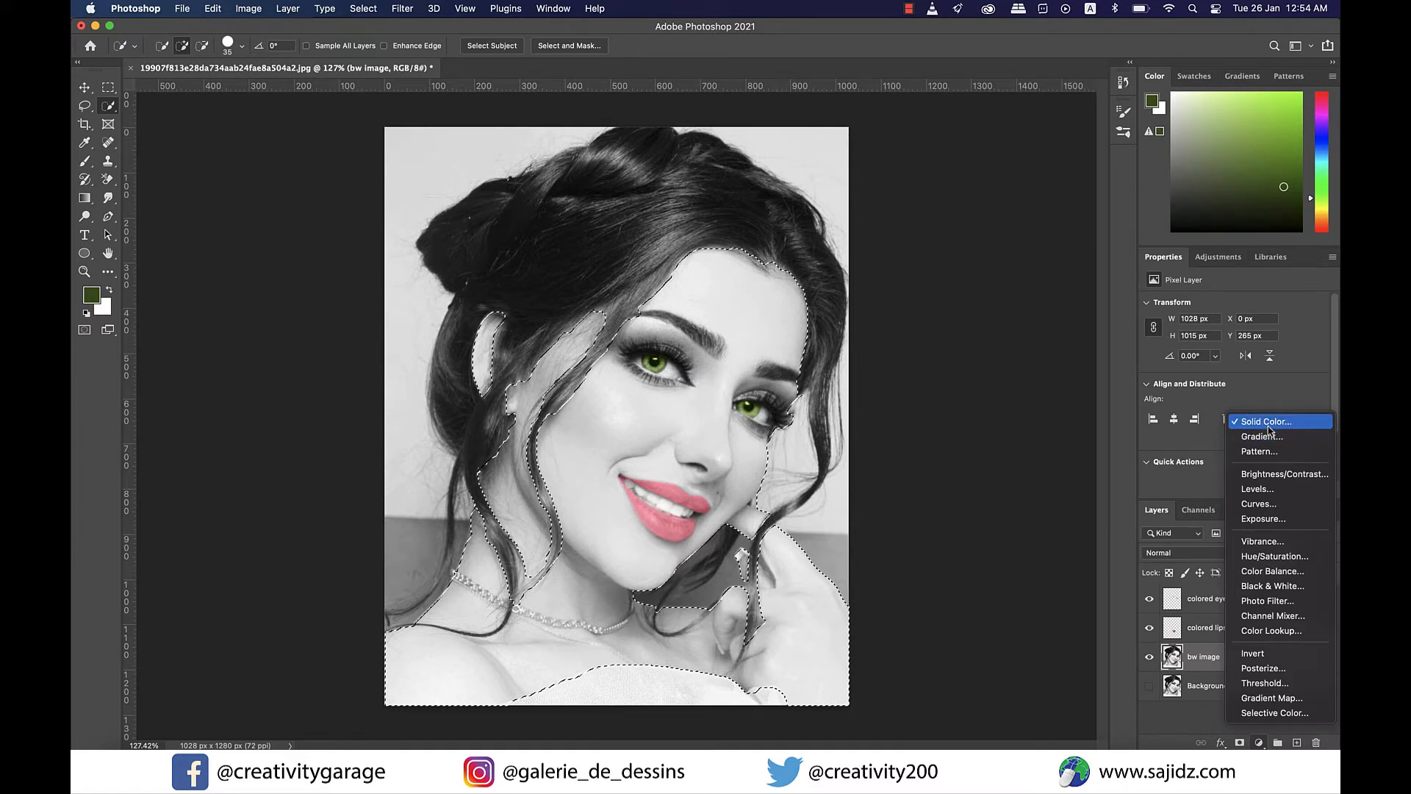
left_click(1267, 423)
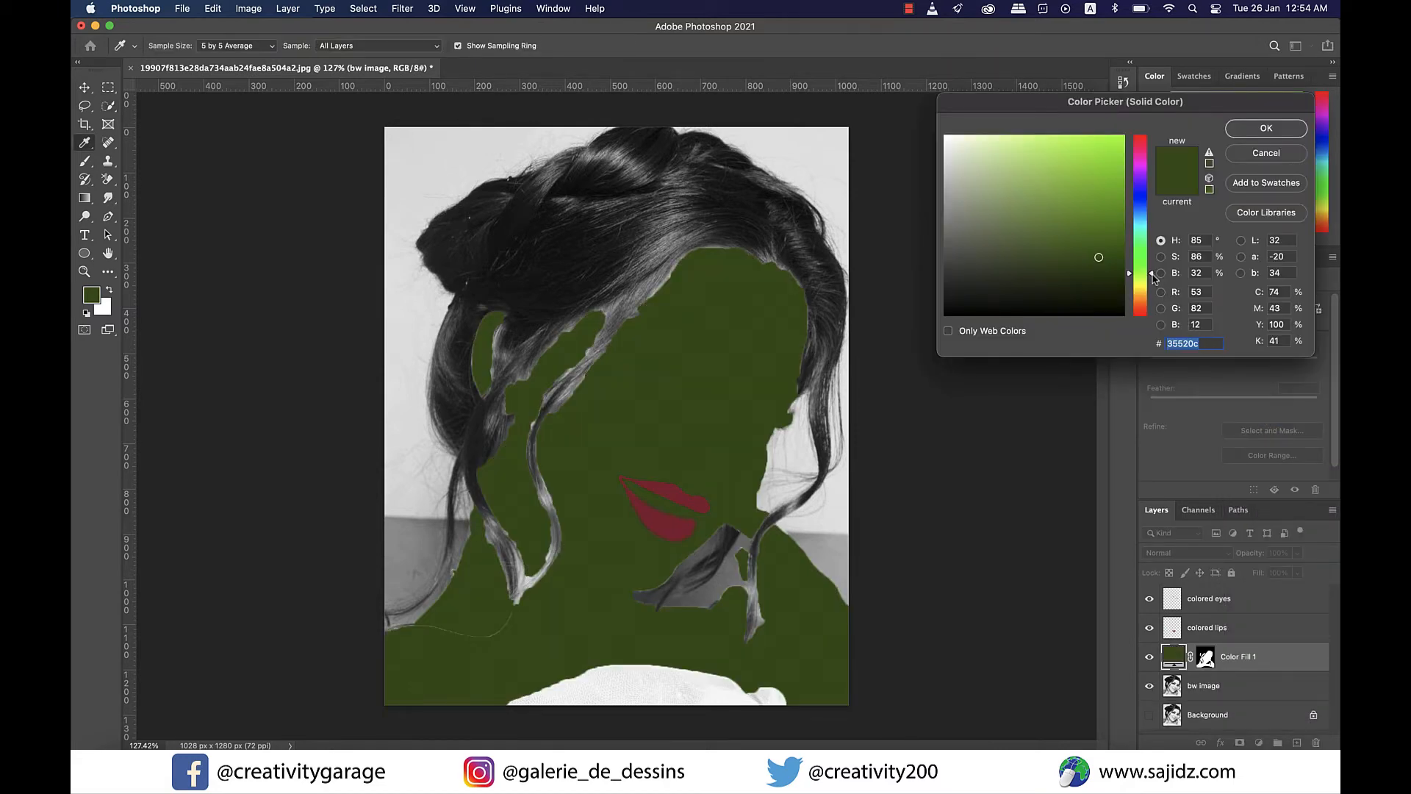
left_click_drag(1153, 275, 1152, 298)
left_click_drag(1003, 191, 1032, 156)
key("Return")
- Preview the blend modes on the skin color fill layer and set it to Color
left_click(1186, 552)
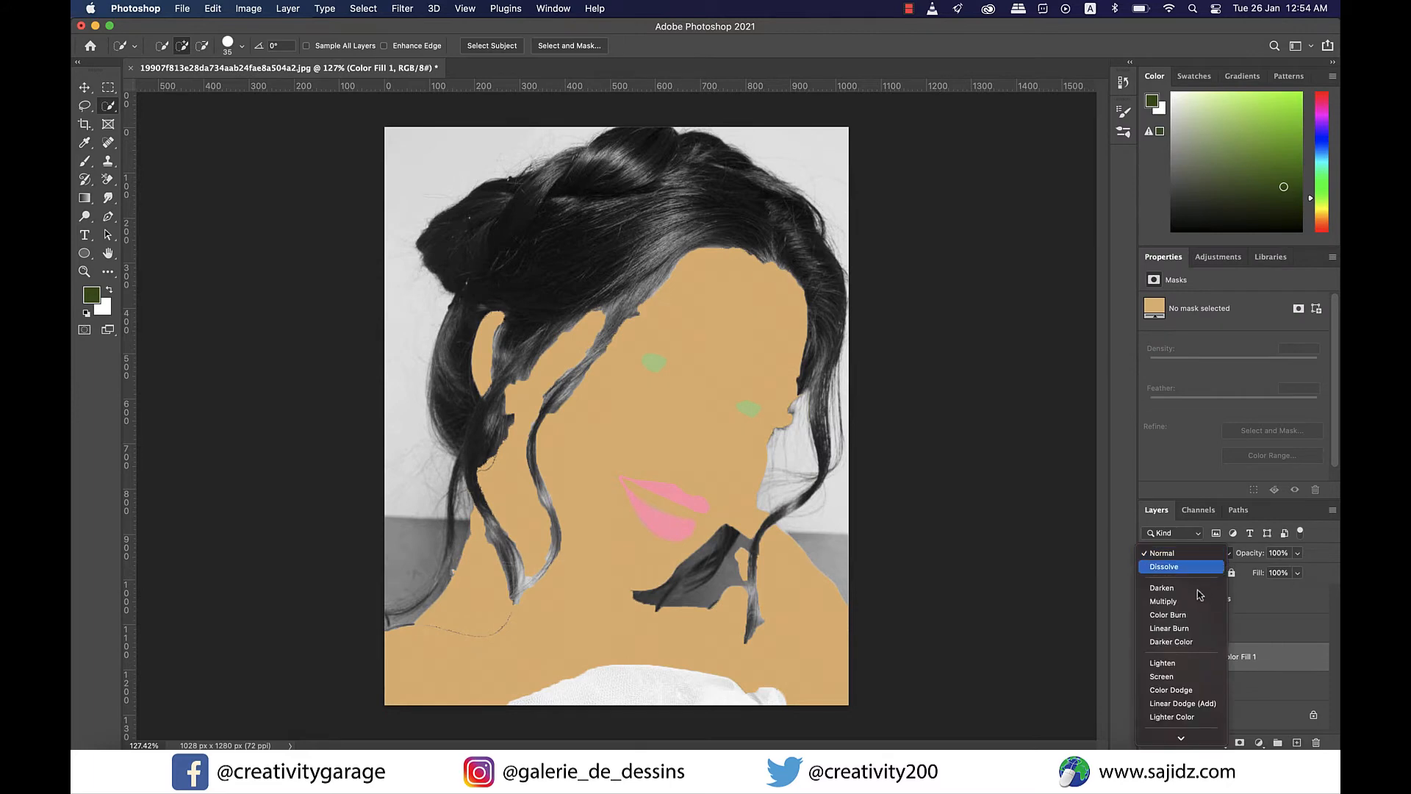
key("Down")
key("Down")
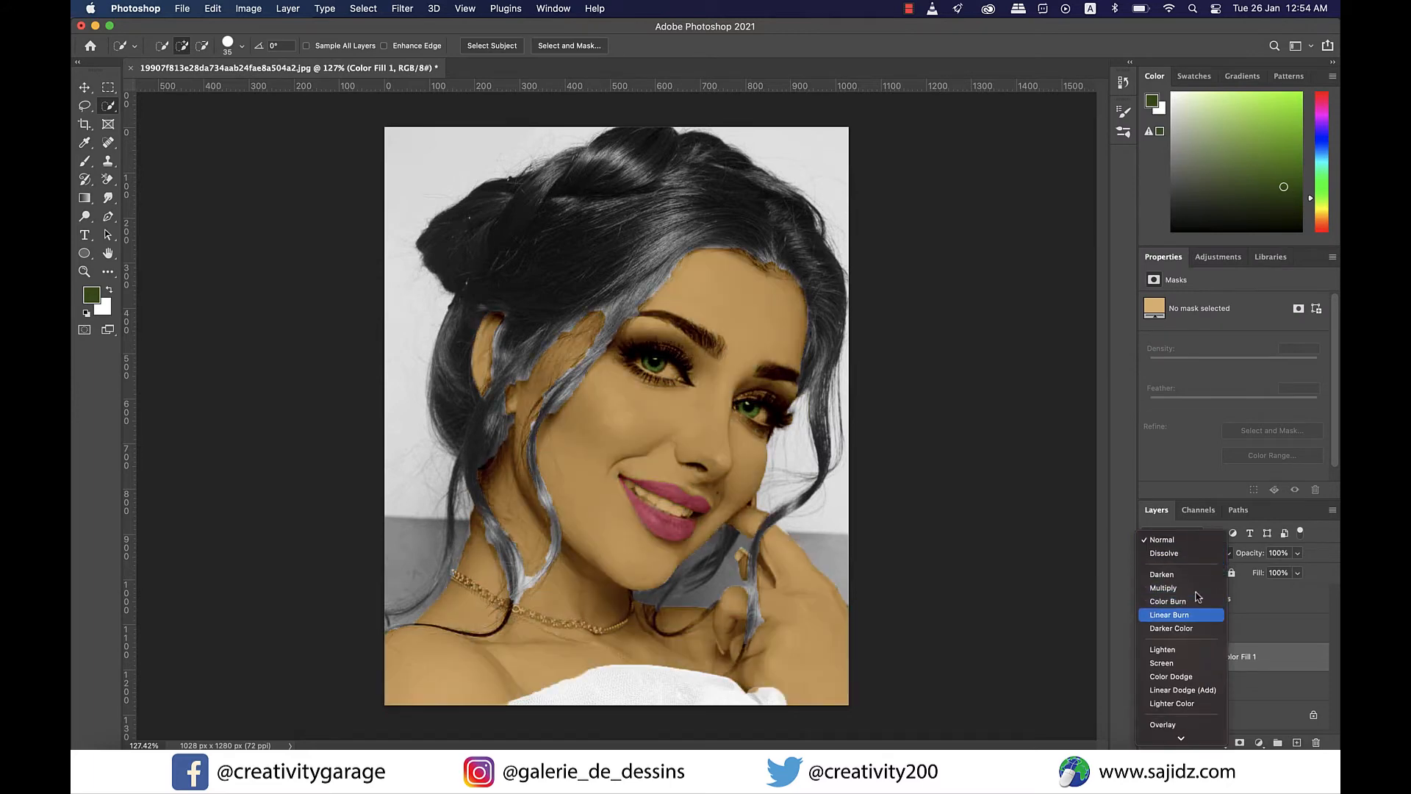
key("Down")
key("Down")
key("Down")
key("Down")
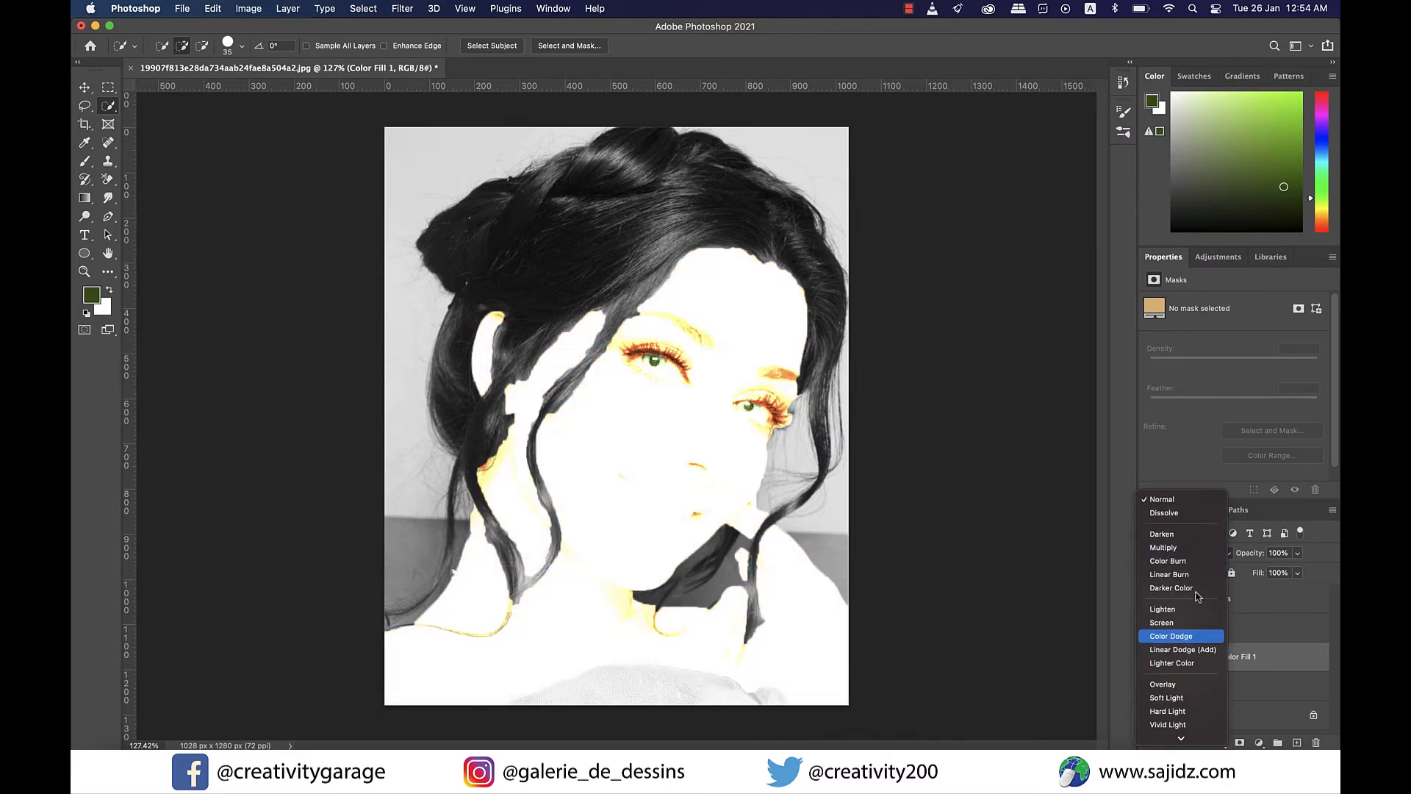
key("Down")
key("Down")
key("Down")
key("Down")
key("Down")
key("Down")
key("Down")
key("Down")
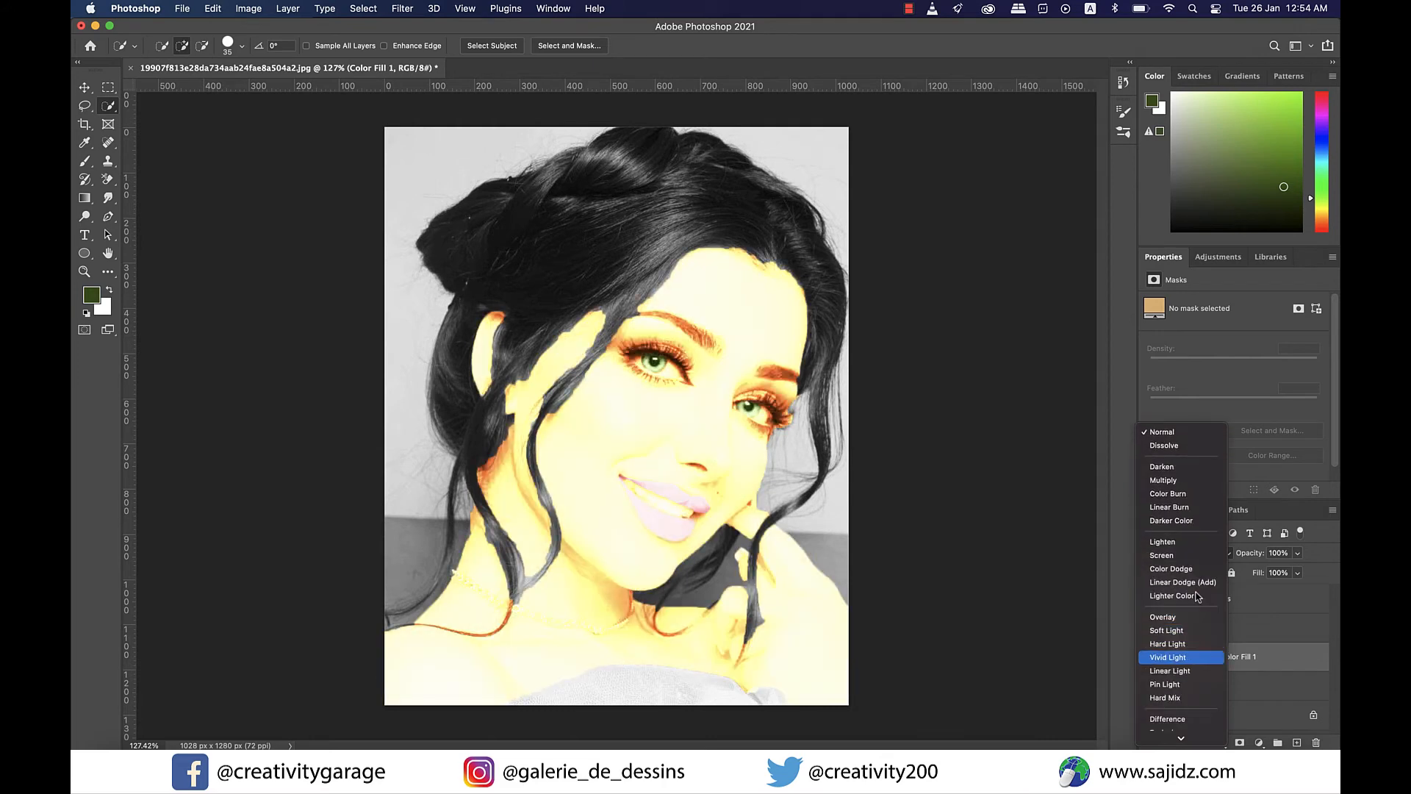
key("Down")
key("Down")
key("Down")
key("Down")
key("Down")
key("Down")
key("Down")
key("Down")
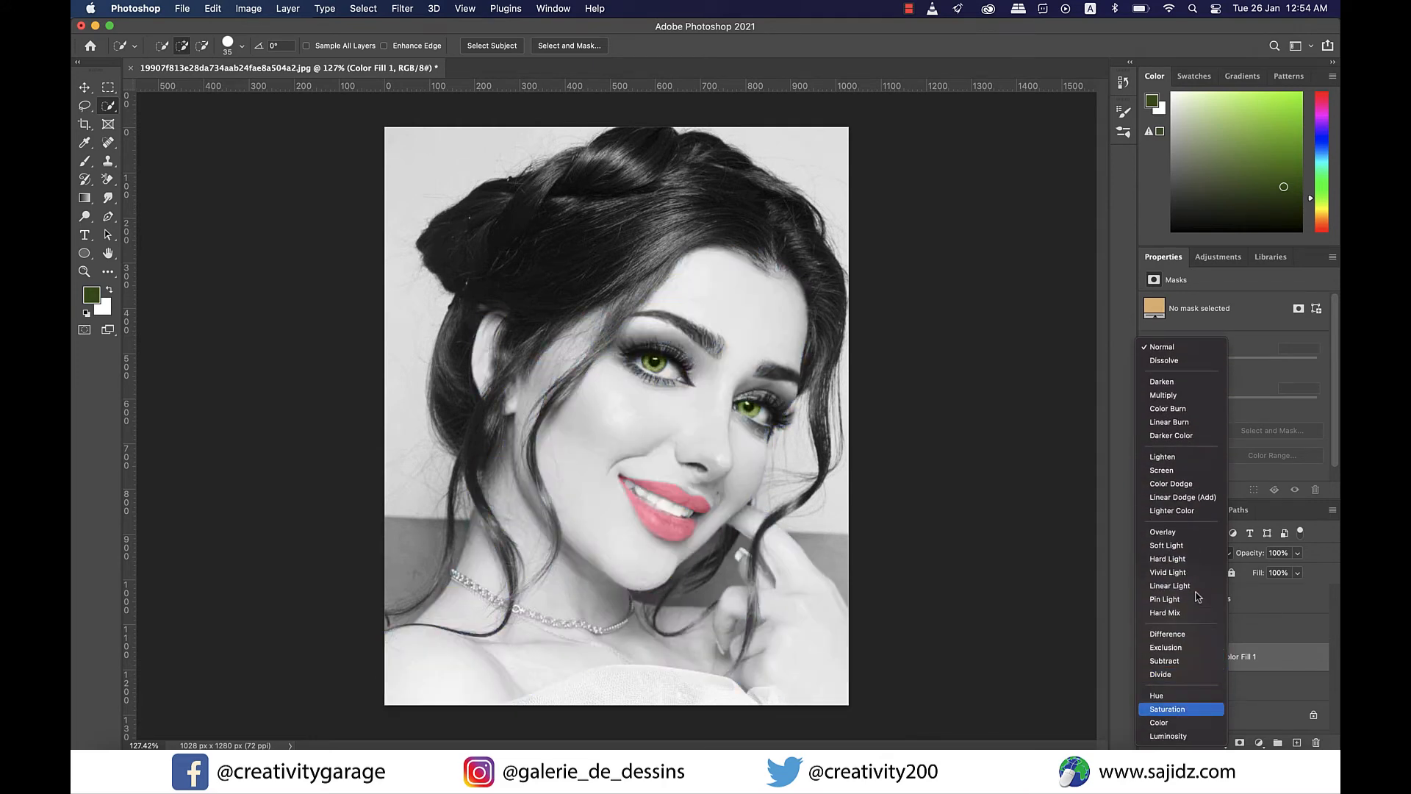
left_click(1177, 723)
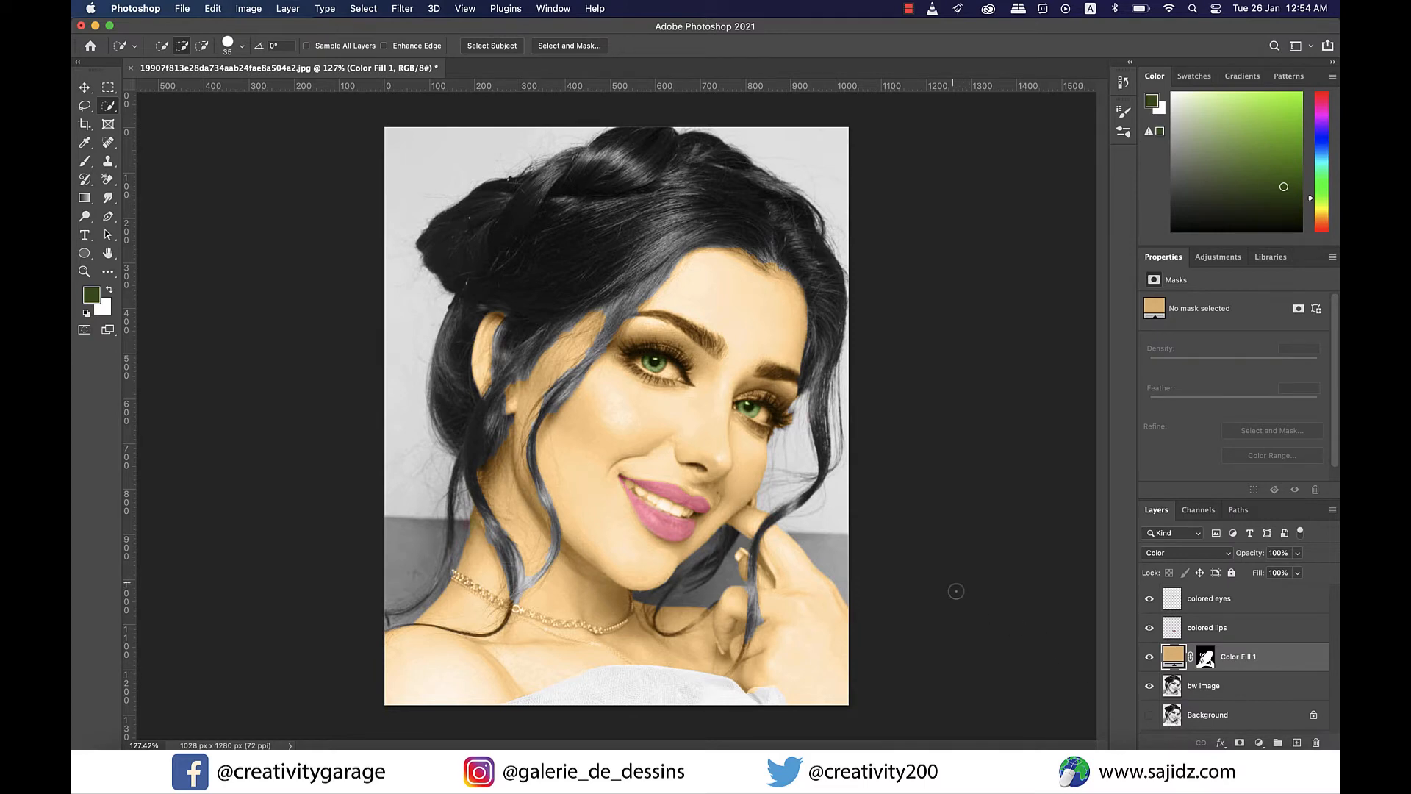
- Remove the skin tint from the eyes by painting black on the color fill's layer mask with a 10 px brush
scroll(631, 371, "up", 5)
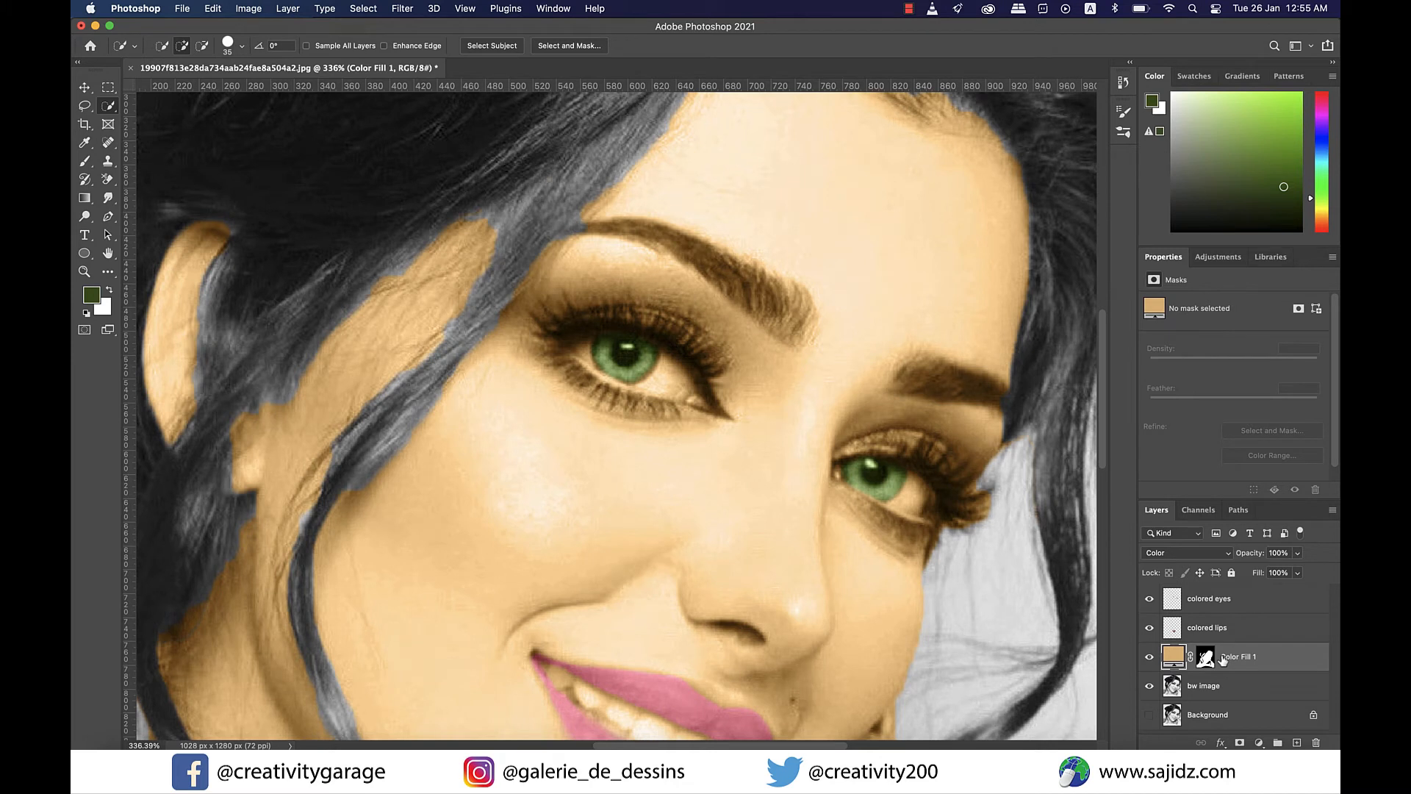
left_click(1205, 658)
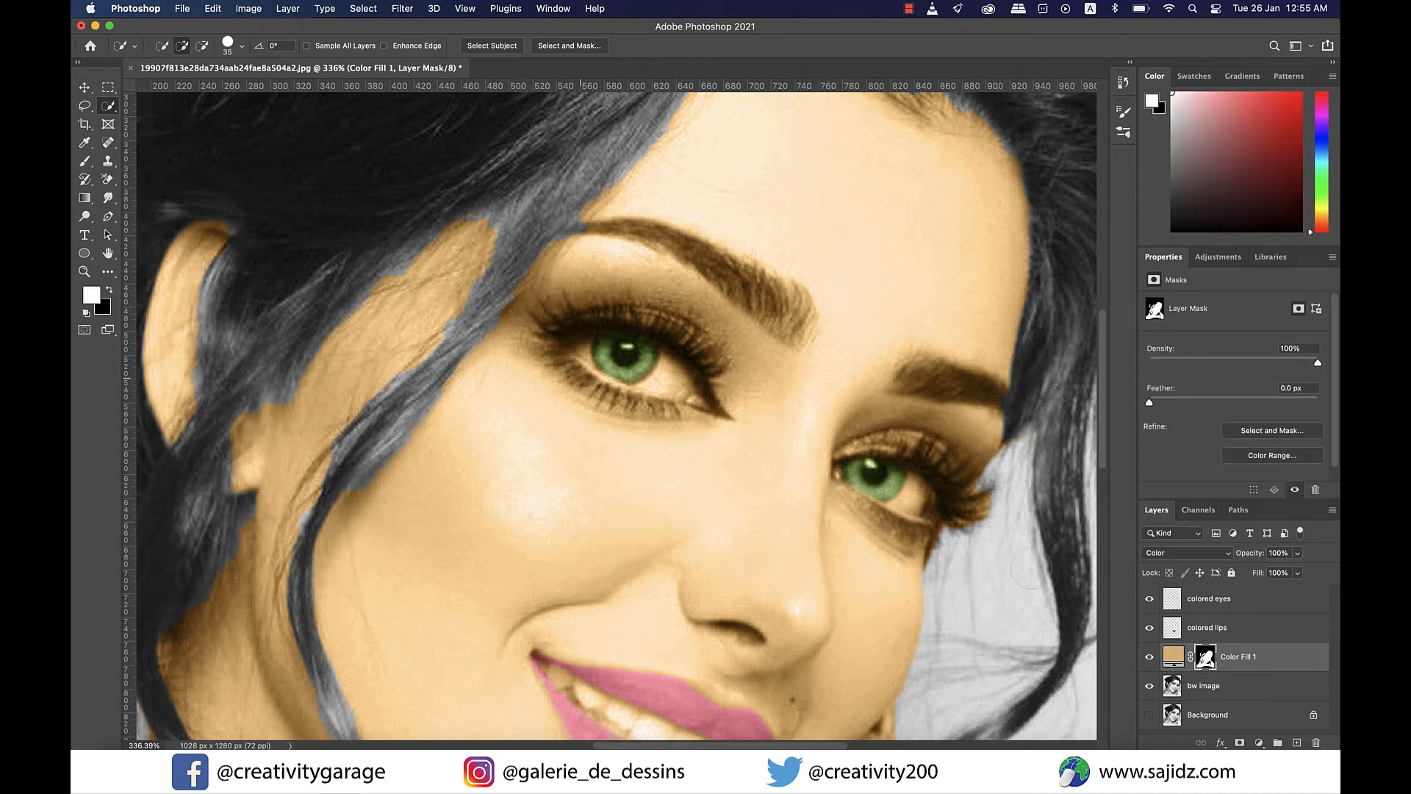
mouse_move(669, 376)
left_mouse_down()
mouse_move(652, 389)
mouse_move(667, 382)
left_mouse_up()
key("super+z")
left_click(84, 161)
left_click(111, 288)
scroll(657, 377, "up", 10)
mouse_move(665, 331)
left_mouse_down()
mouse_move(694, 411)
mouse_move(717, 426)
mouse_move(431, 366)
left_mouse_up()
scroll(739, 356, "down", 3)
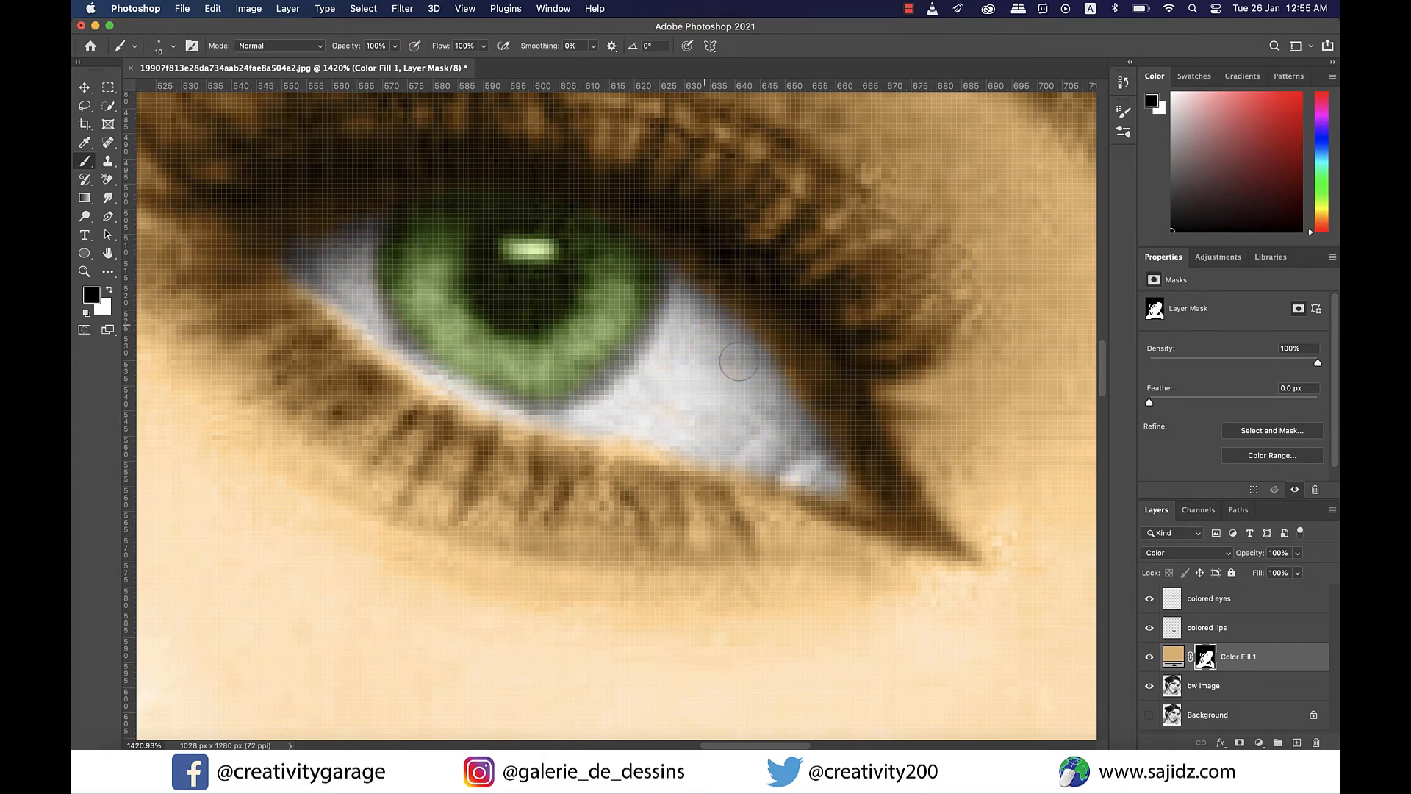
scroll(737, 362, "down", 4)
scroll(737, 362, "up", 8)
scroll(680, 399, "down", 10)
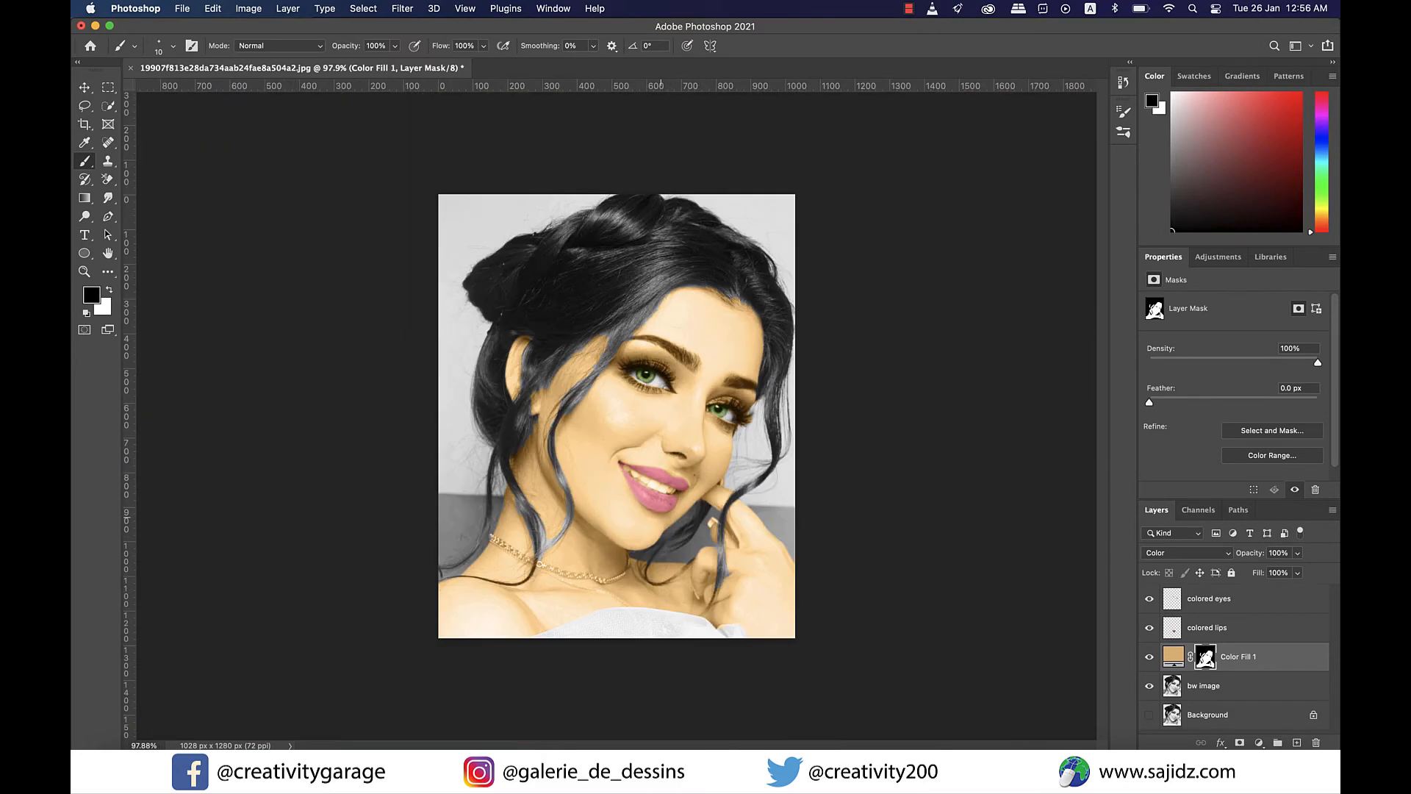
- Remove the skin tint from the teeth by painting black on the color fill's layer mask
scroll(649, 478, "up", 10)
mouse_move(522, 287)
left_mouse_down()
mouse_move(597, 314)
mouse_move(663, 280)
mouse_move(728, 346)
mouse_move(758, 342)
left_mouse_up()
scroll(758, 342, "up", 4)
scroll(758, 342, "left", 3)
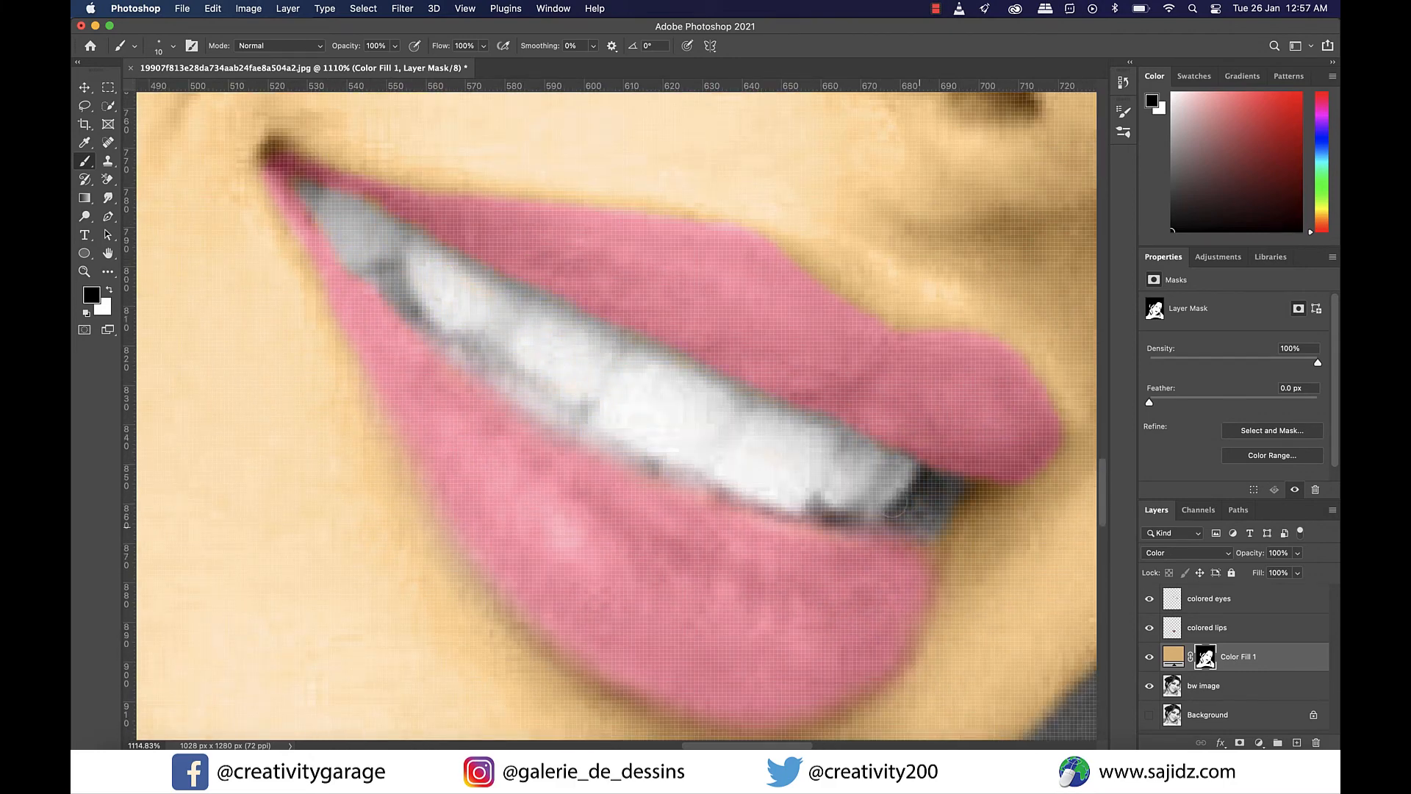
scroll(631, 478, "down", 10)
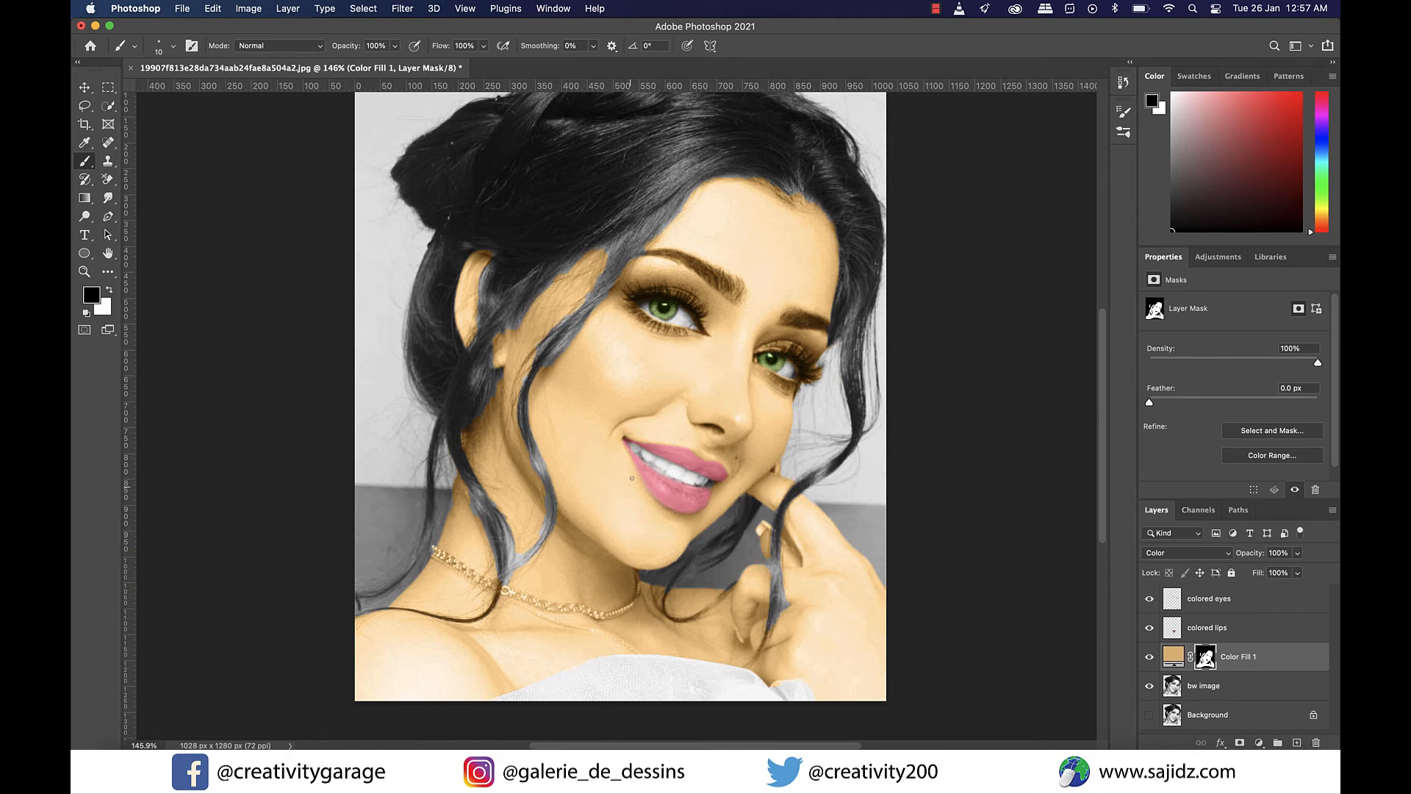
scroll(631, 478, "right", 2)
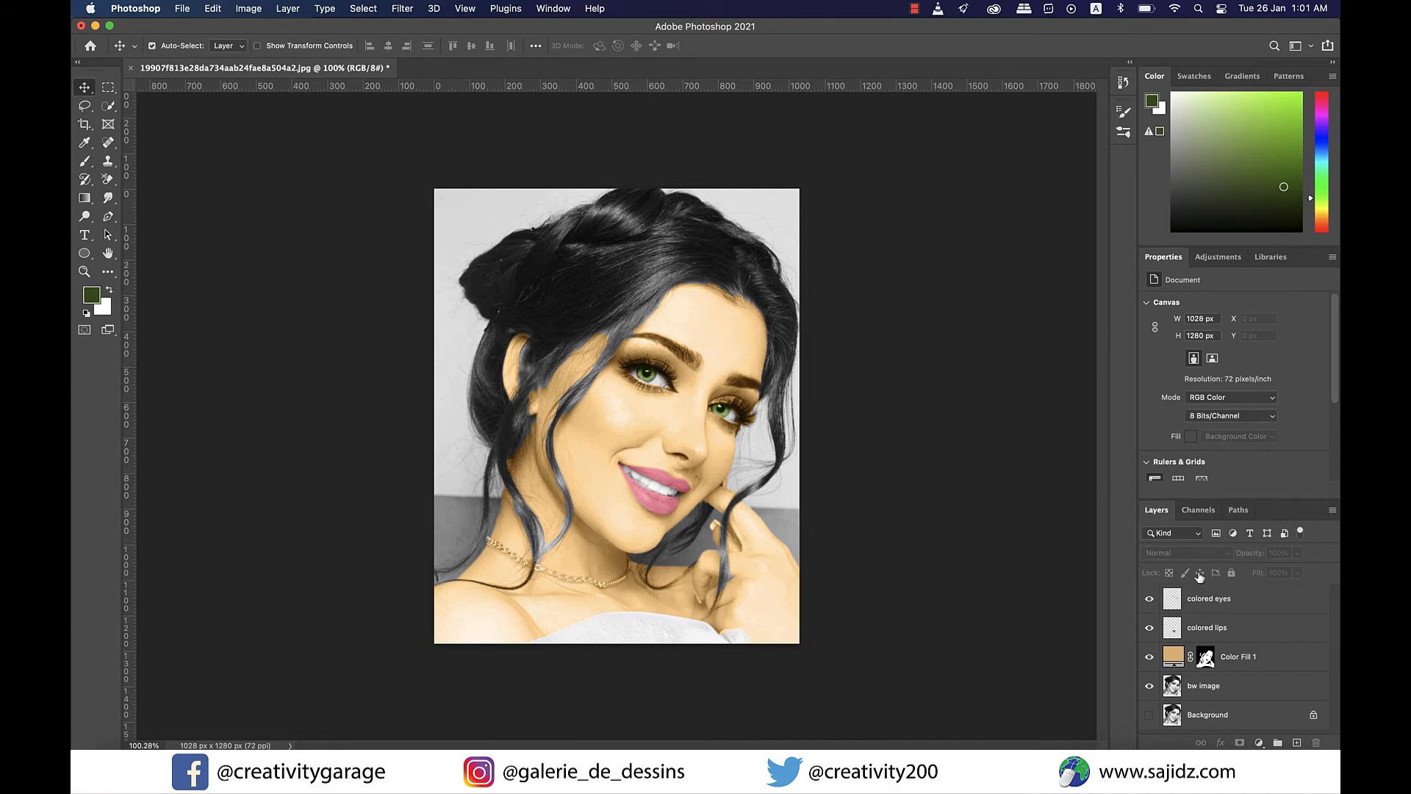
- Select the light wall behind the woman on the bw image layer with the Quick Selection tool, leaving out the hair strands
left_click(1285, 653)
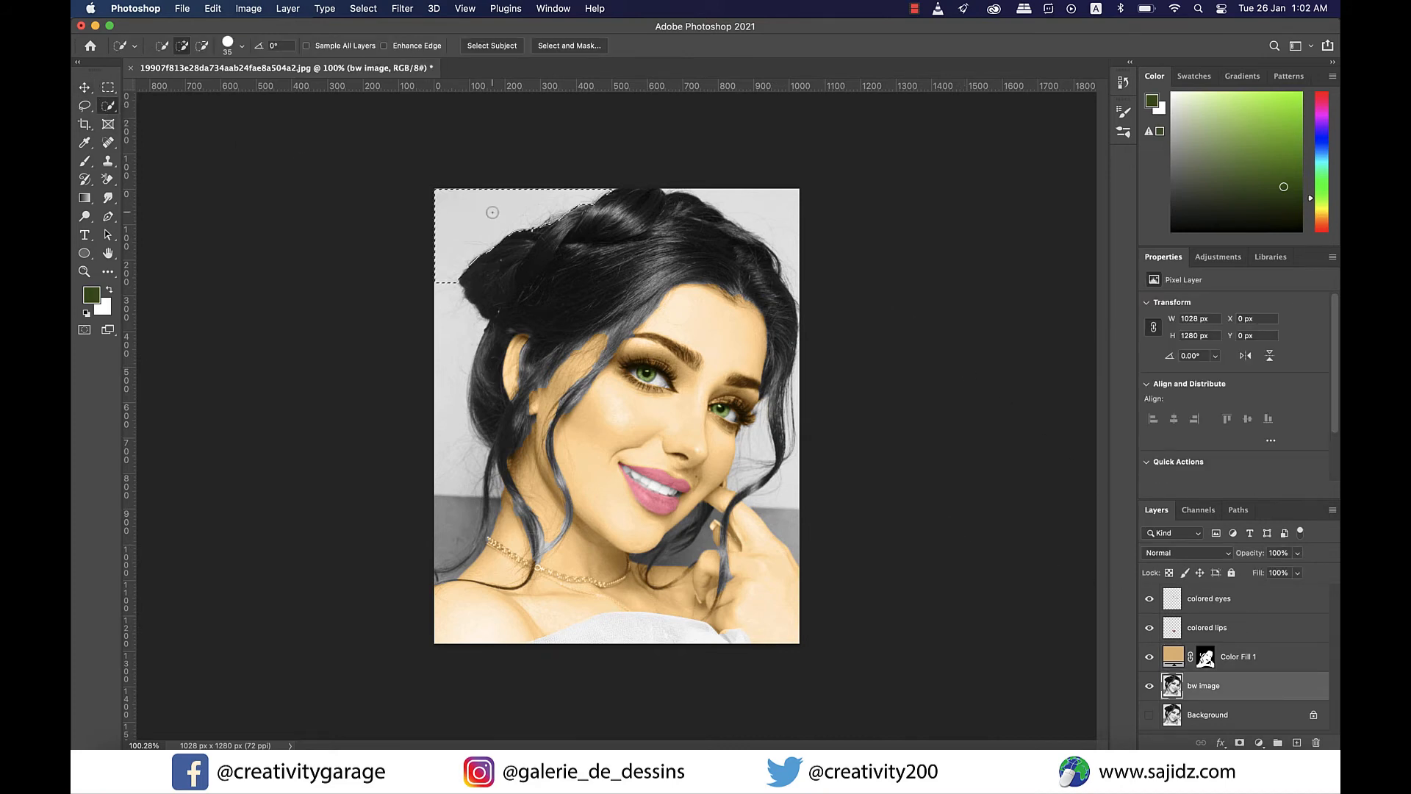
scroll(689, 286, "up", 5)
scroll(690, 286, "down", 5)
scroll(786, 456, "up", 5)
scroll(646, 507, "up", 3)
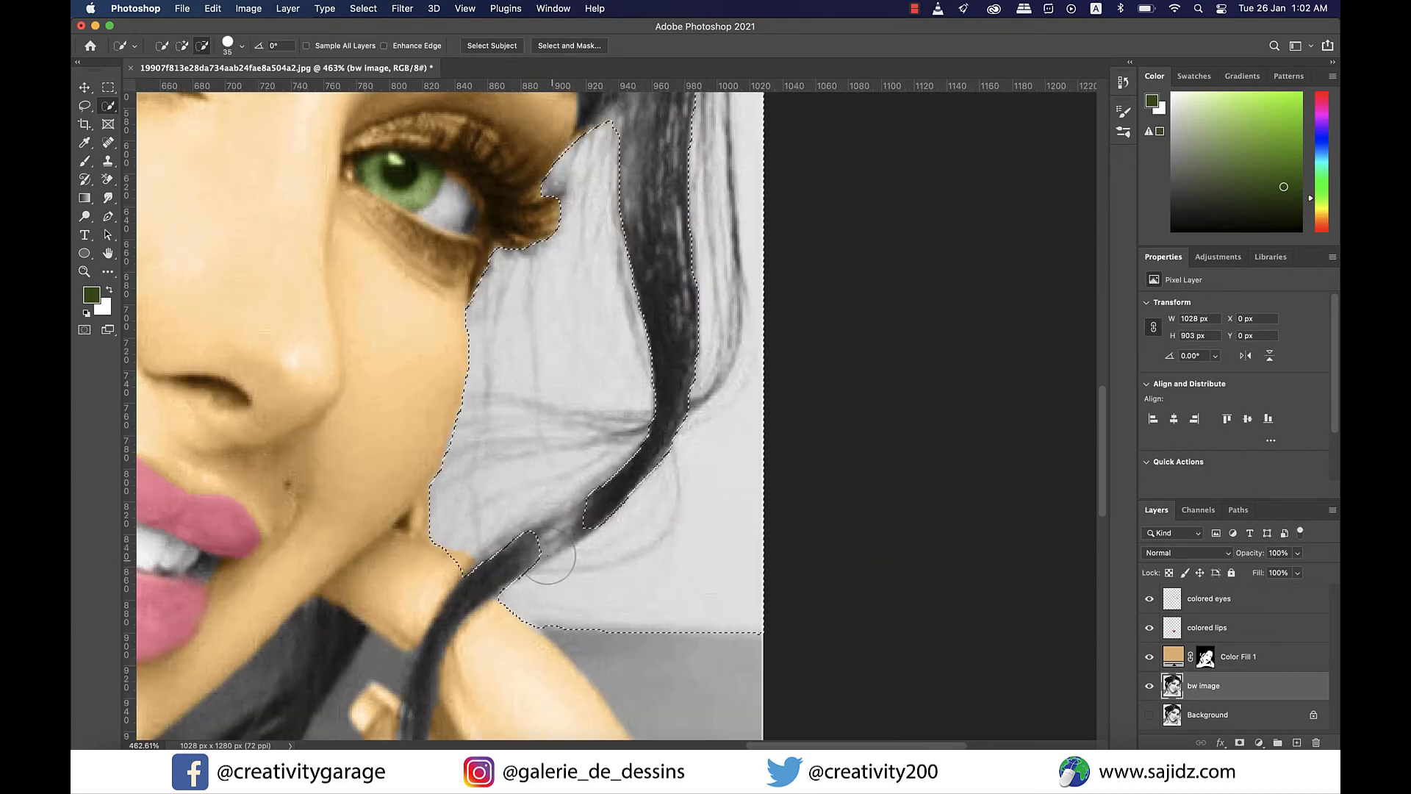
left_click_drag(507, 562, 589, 514)
scroll(624, 559, "down", 5)
scroll(585, 562, "up", 5)
scroll(588, 544, "down", 10)
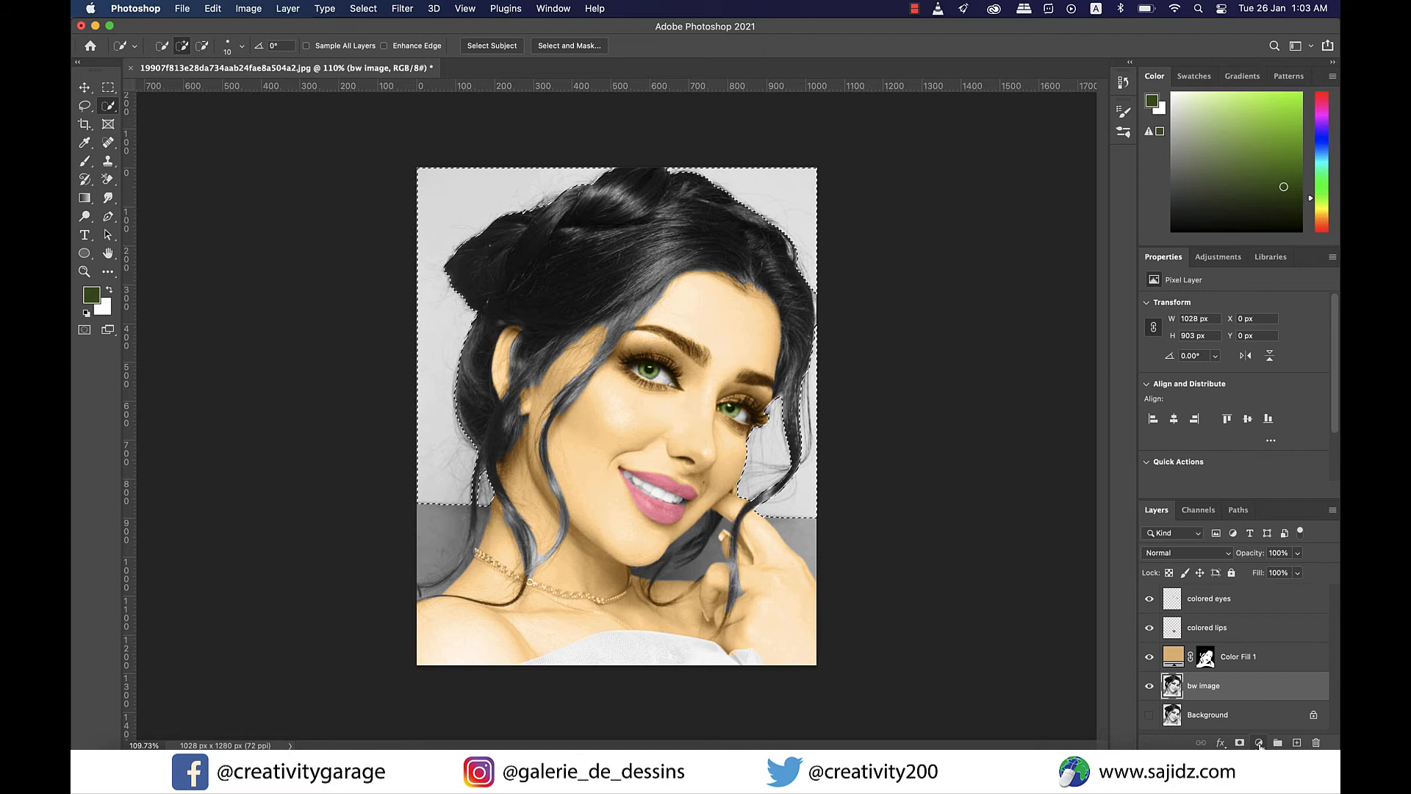
- Add a Solid Color fill layer for the selected wall behind the woman in dark blue #0c3c52
left_click(1259, 744)
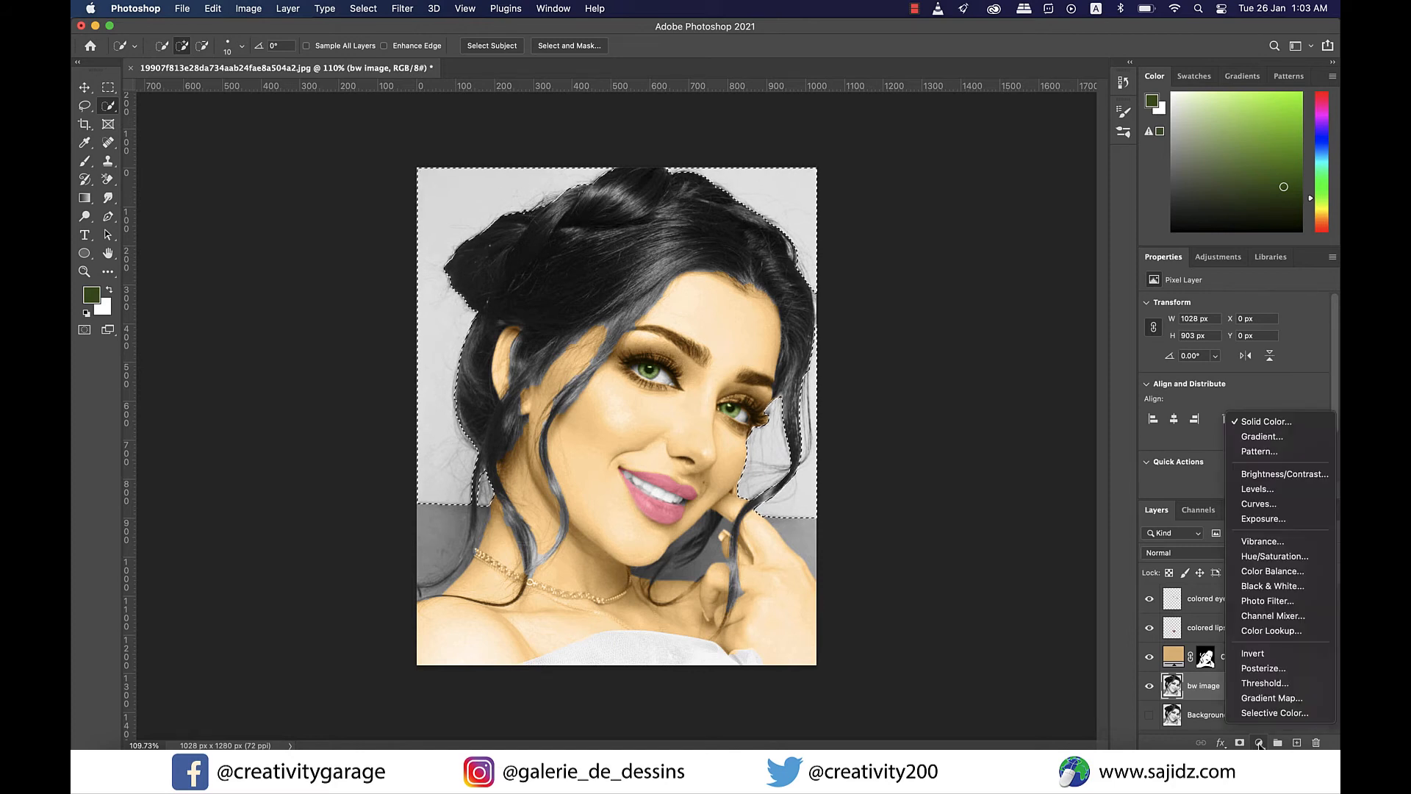
left_click(1288, 422)
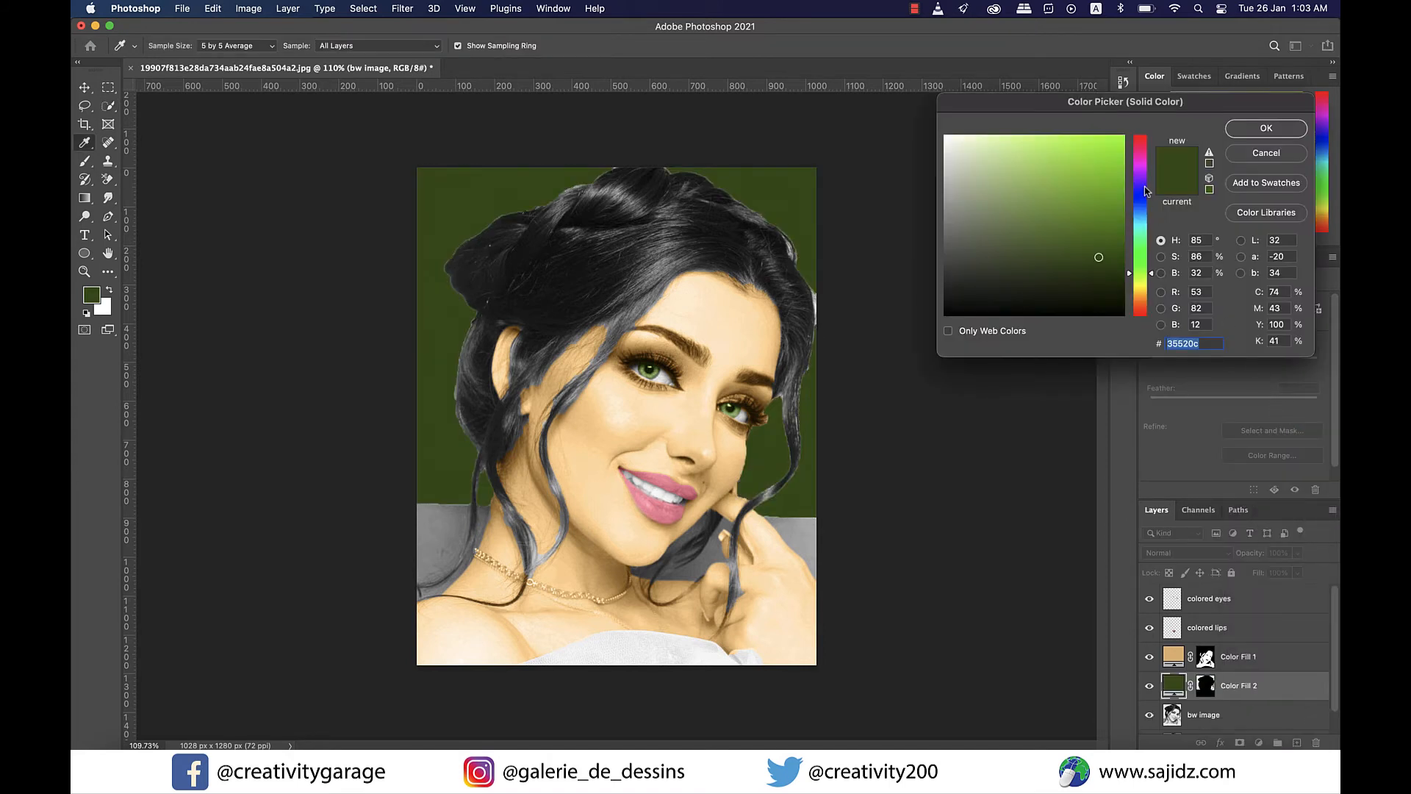
left_click(1146, 216)
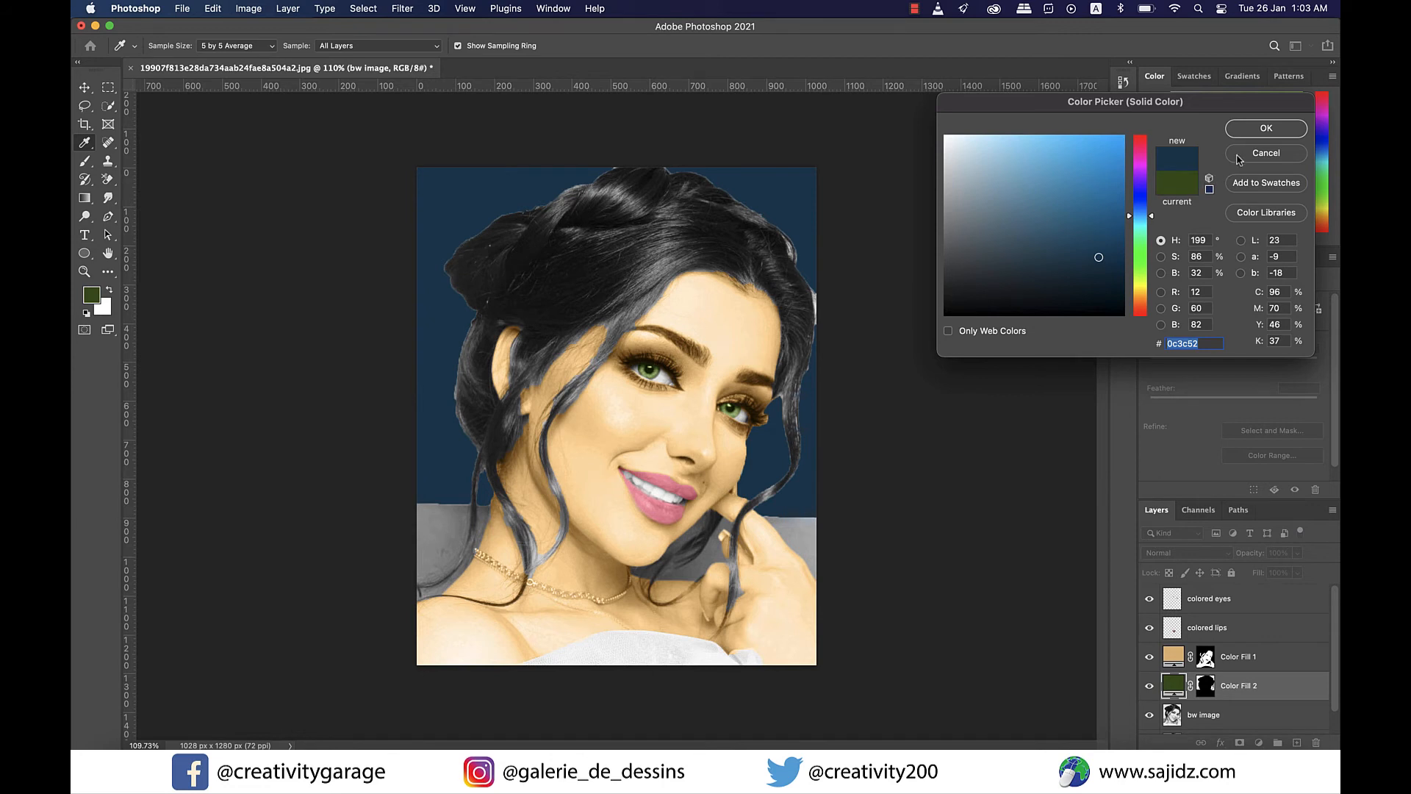
left_click(1264, 132)
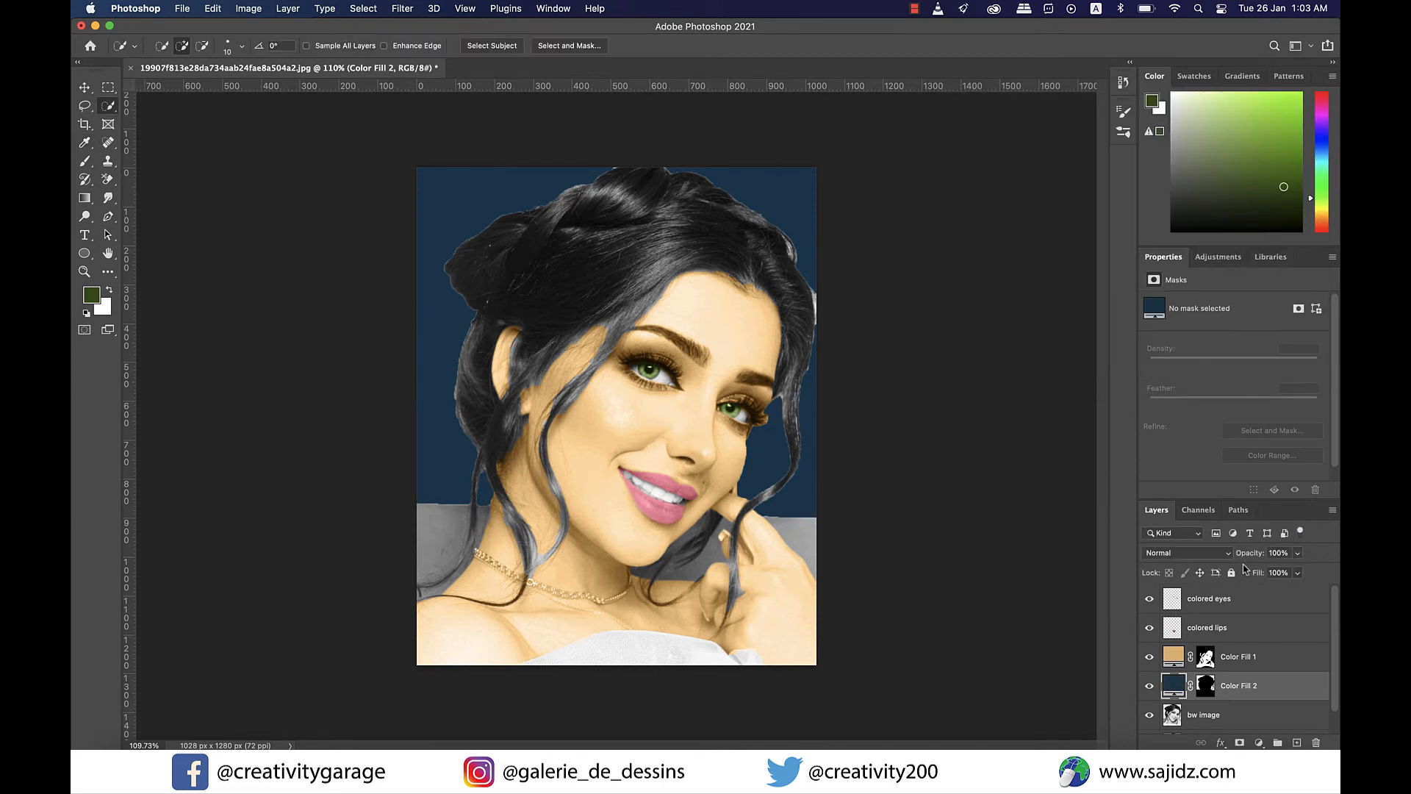
- Preview the blend modes on the background's blue color fill layer and set it to Color
left_click(1223, 553)
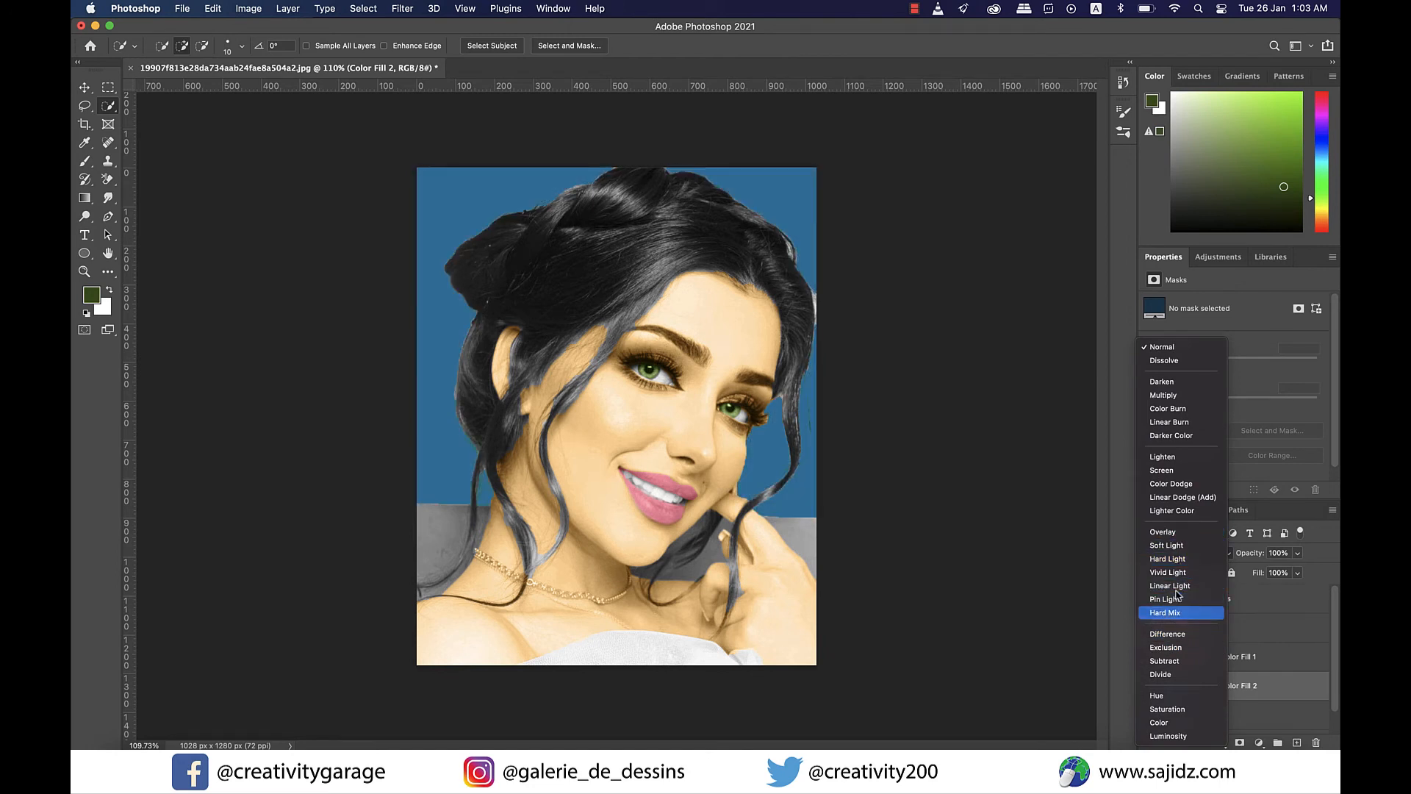
key("Down")
key("Down")
key("Down")
key("Down")
key("Down")
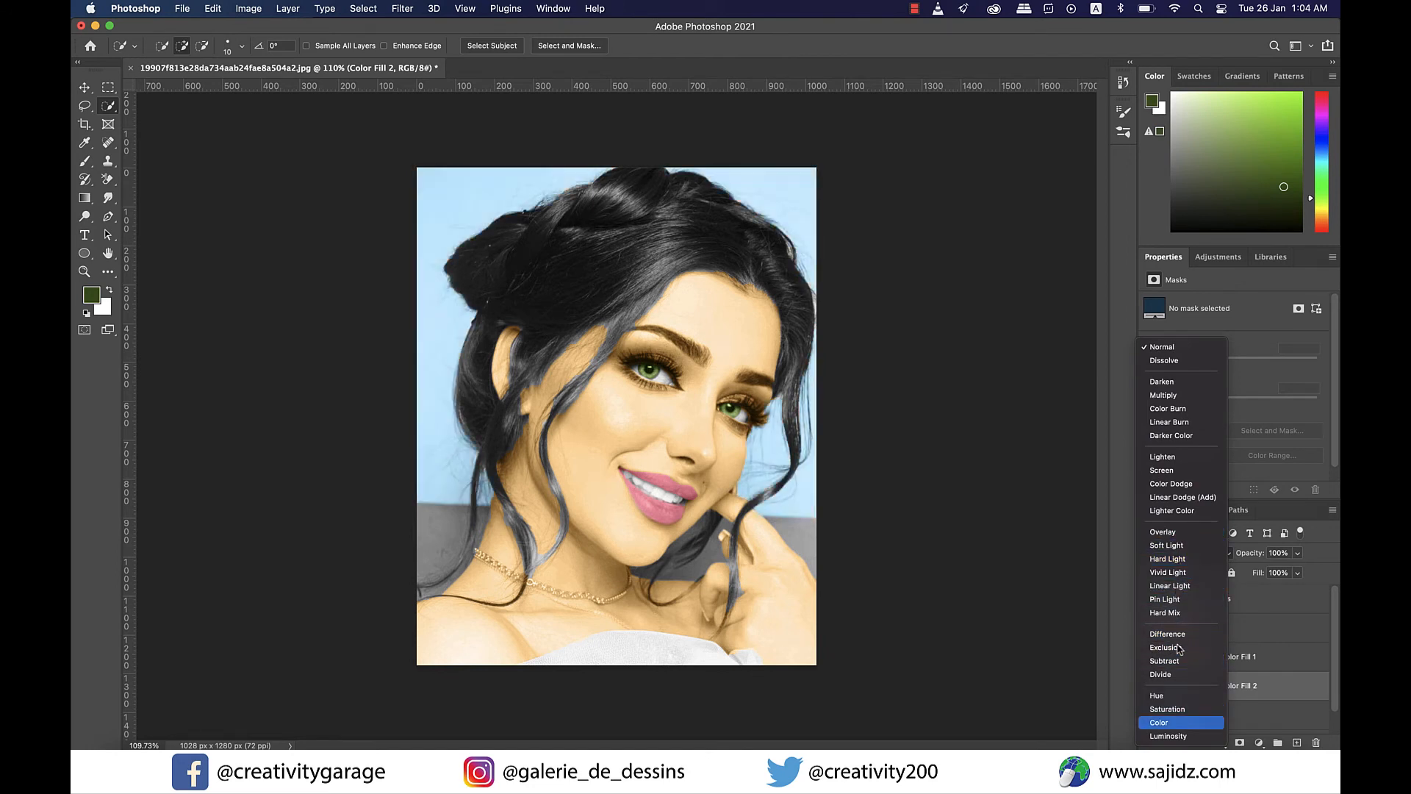
left_click(1175, 723)
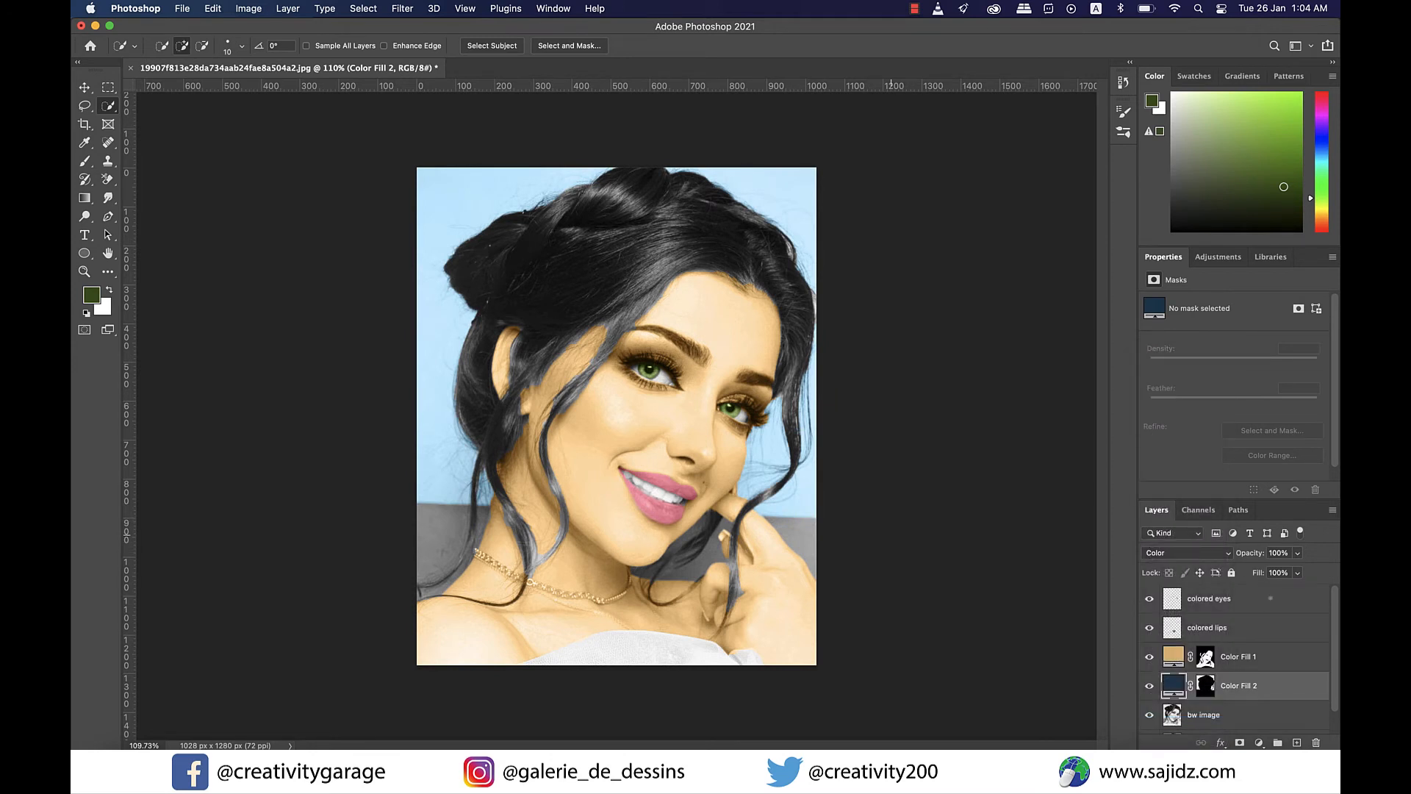
- Group the colored eyes, colored lips and both color fill layers together in Pass Through mode
left_click(1271, 602, "shift")
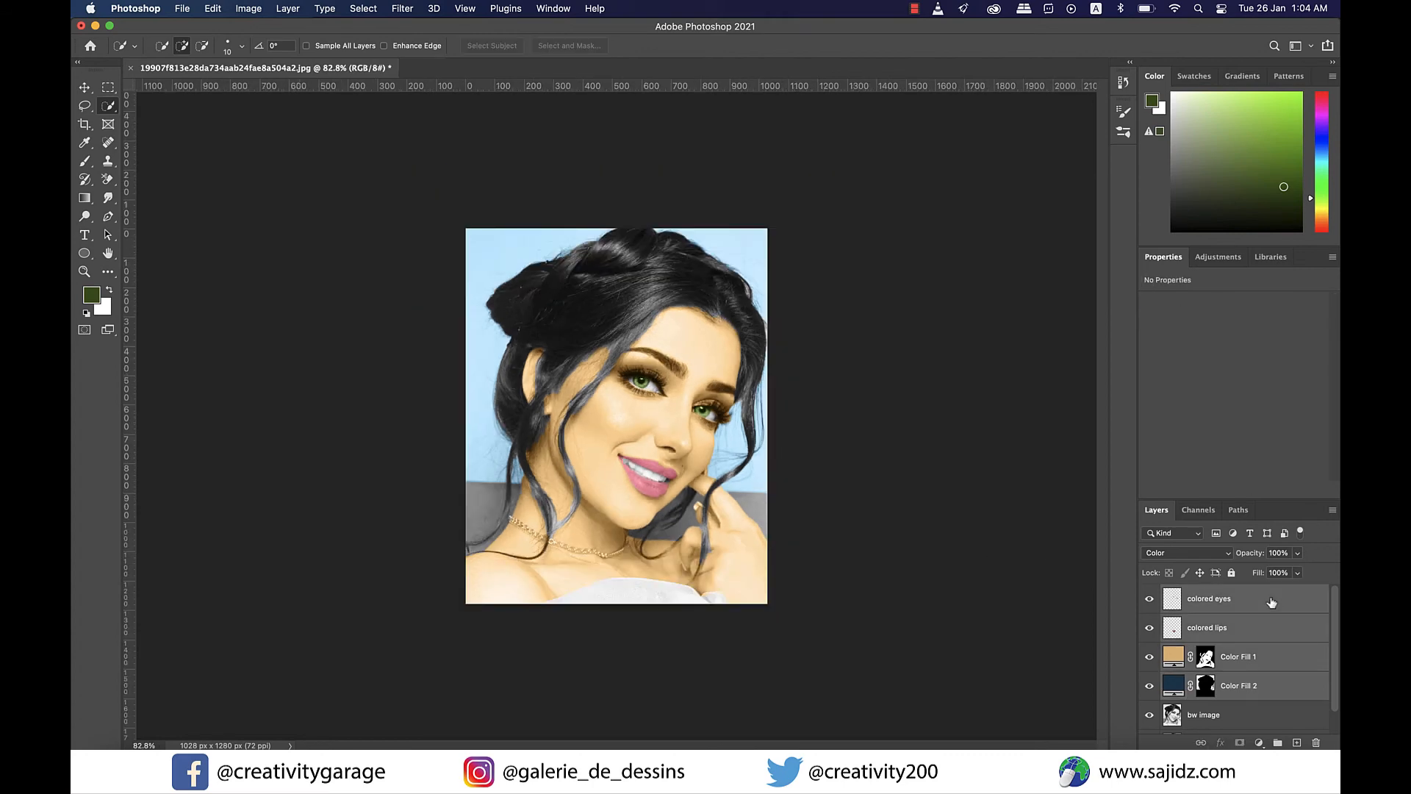
right_click(1271, 601)
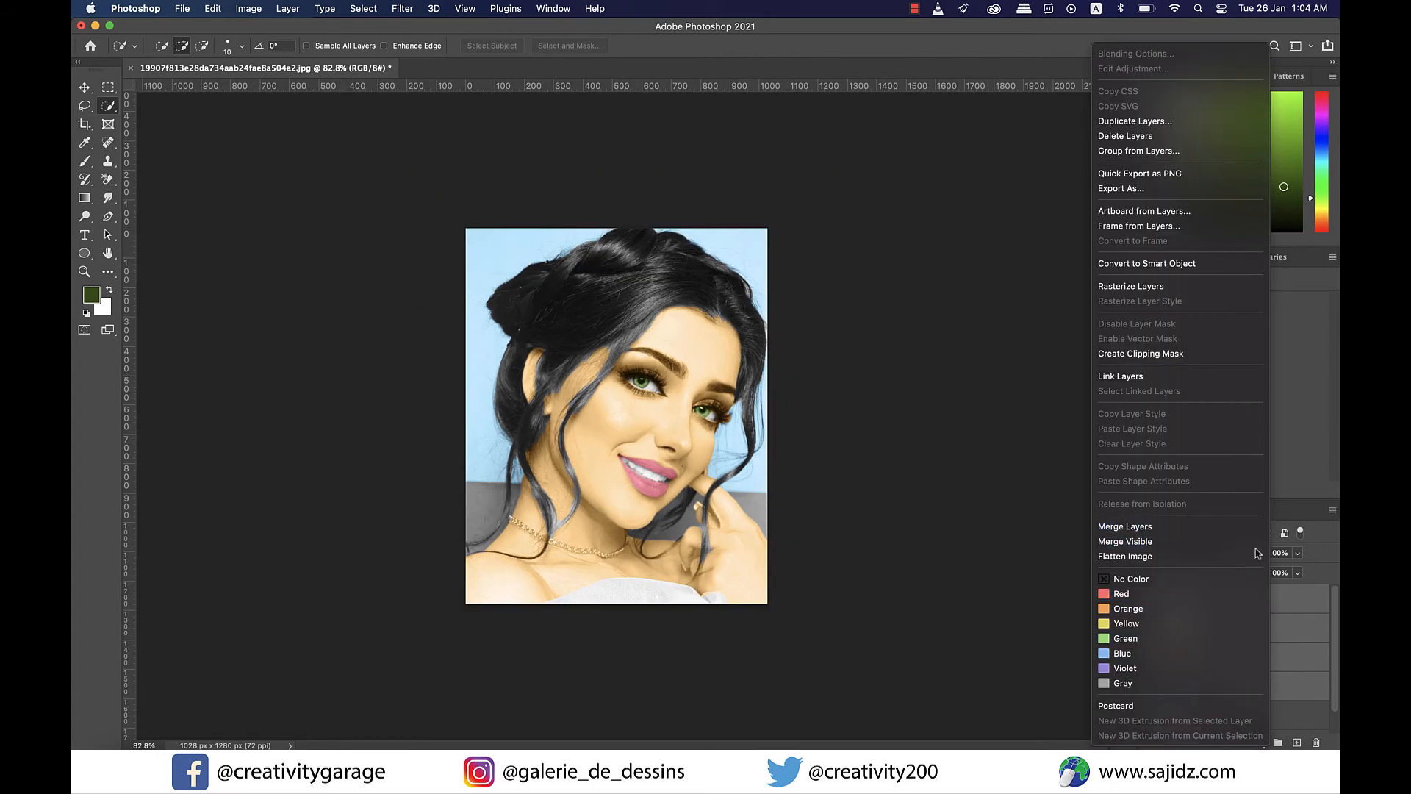
left_click(1139, 151)
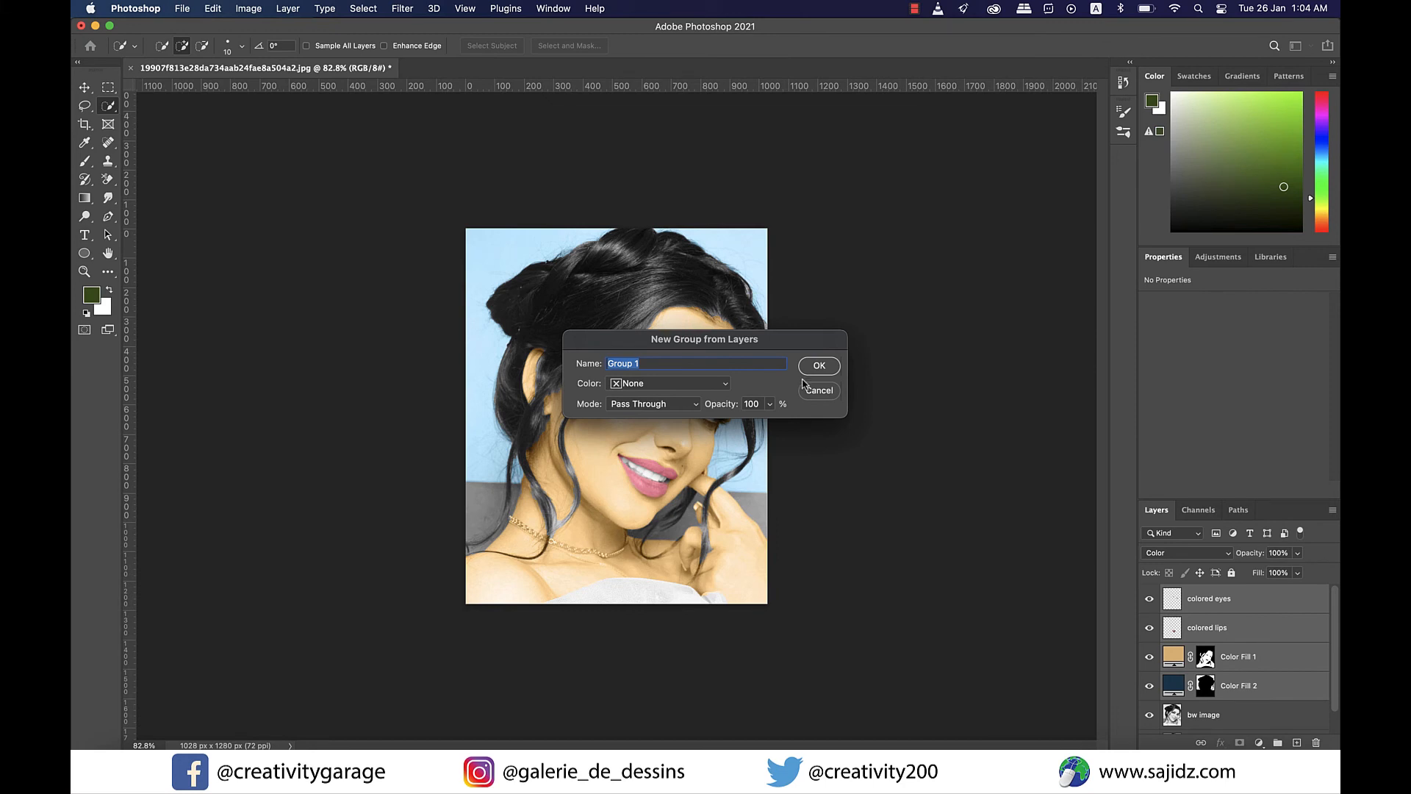
left_click(818, 366)
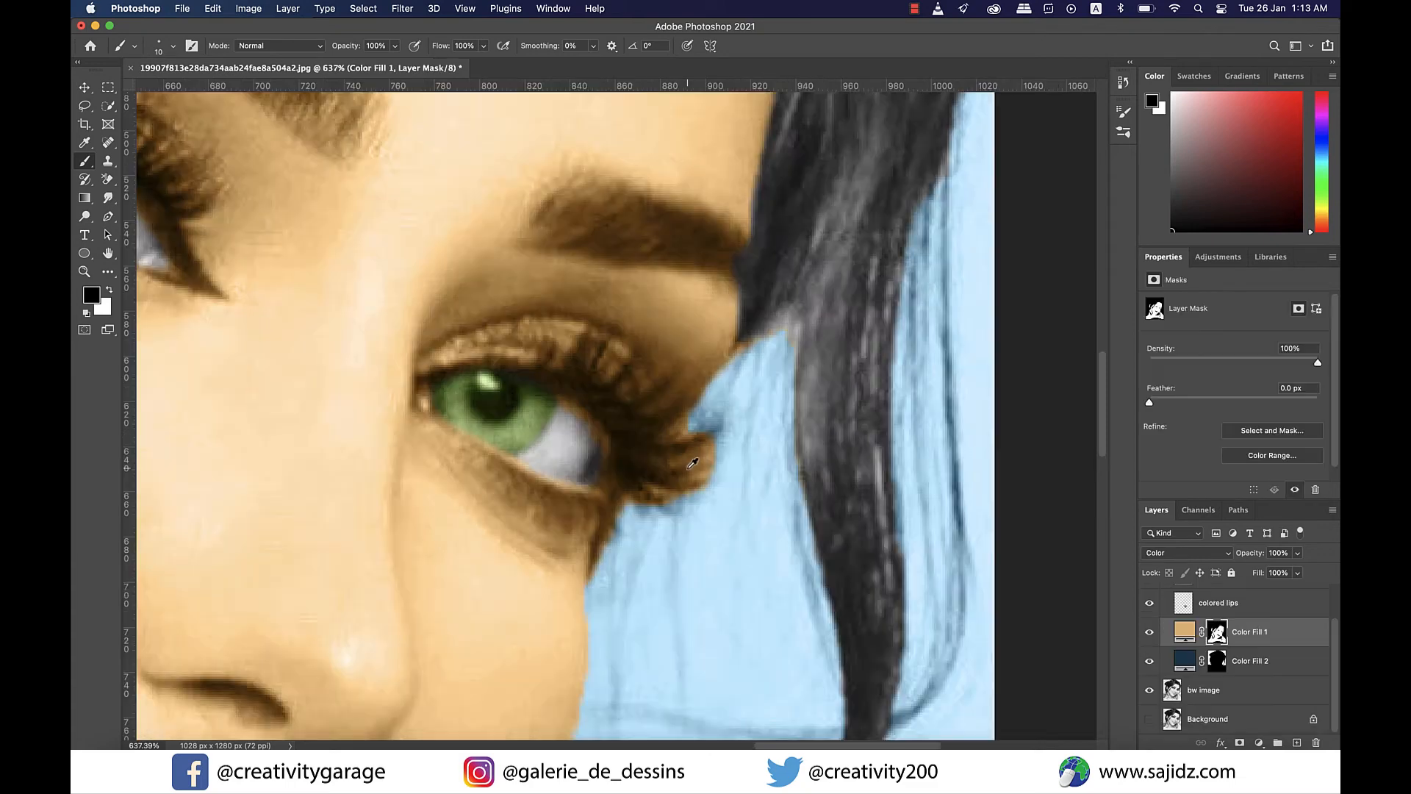
- Remove the skin tint from the eyelashes by painting black on the Color Fill 1 layer mask with a 10 px brush
scroll(691, 465, "up", 1)
scroll(688, 467, "up", 4)
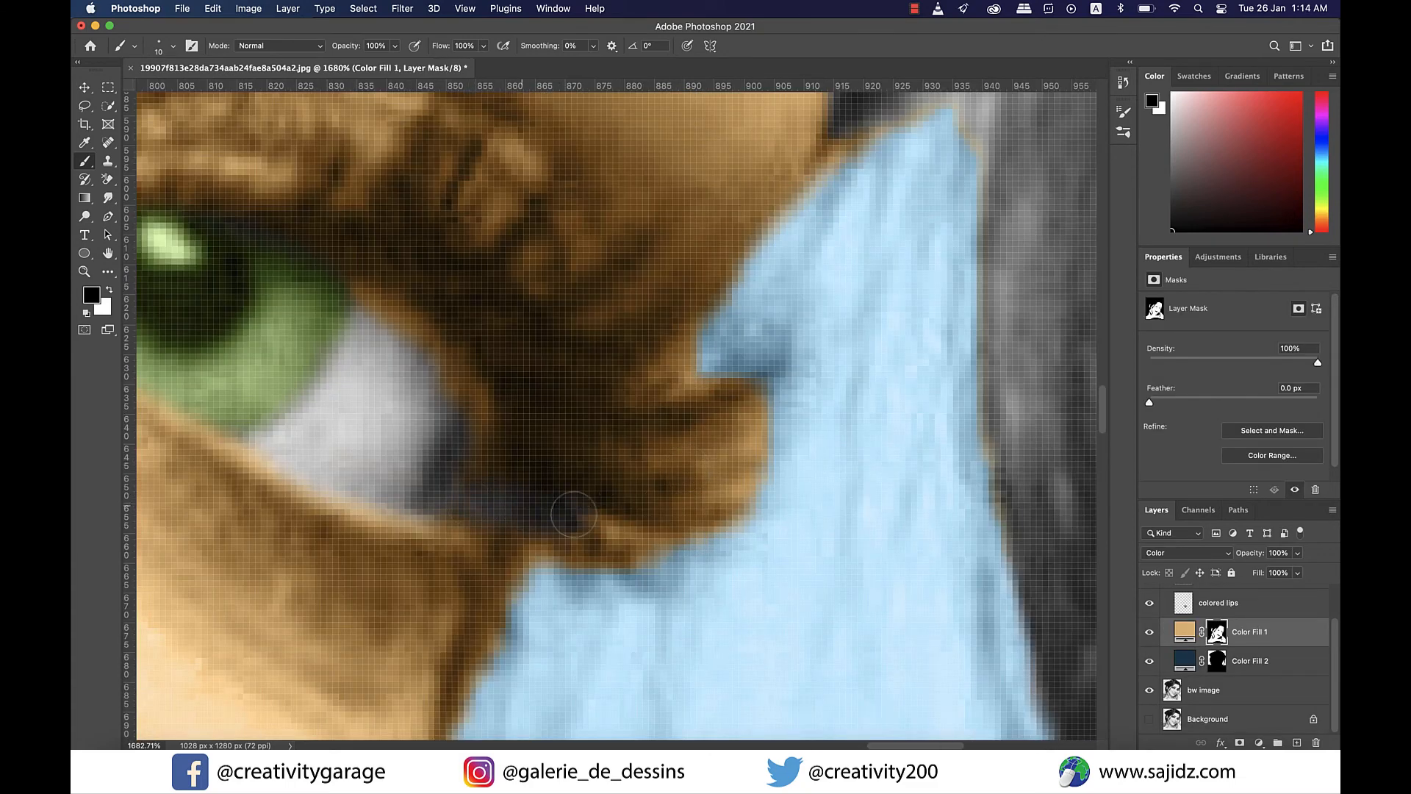
mouse_move(574, 514)
left_mouse_down()
mouse_move(610, 527)
mouse_move(566, 519)
left_mouse_up()
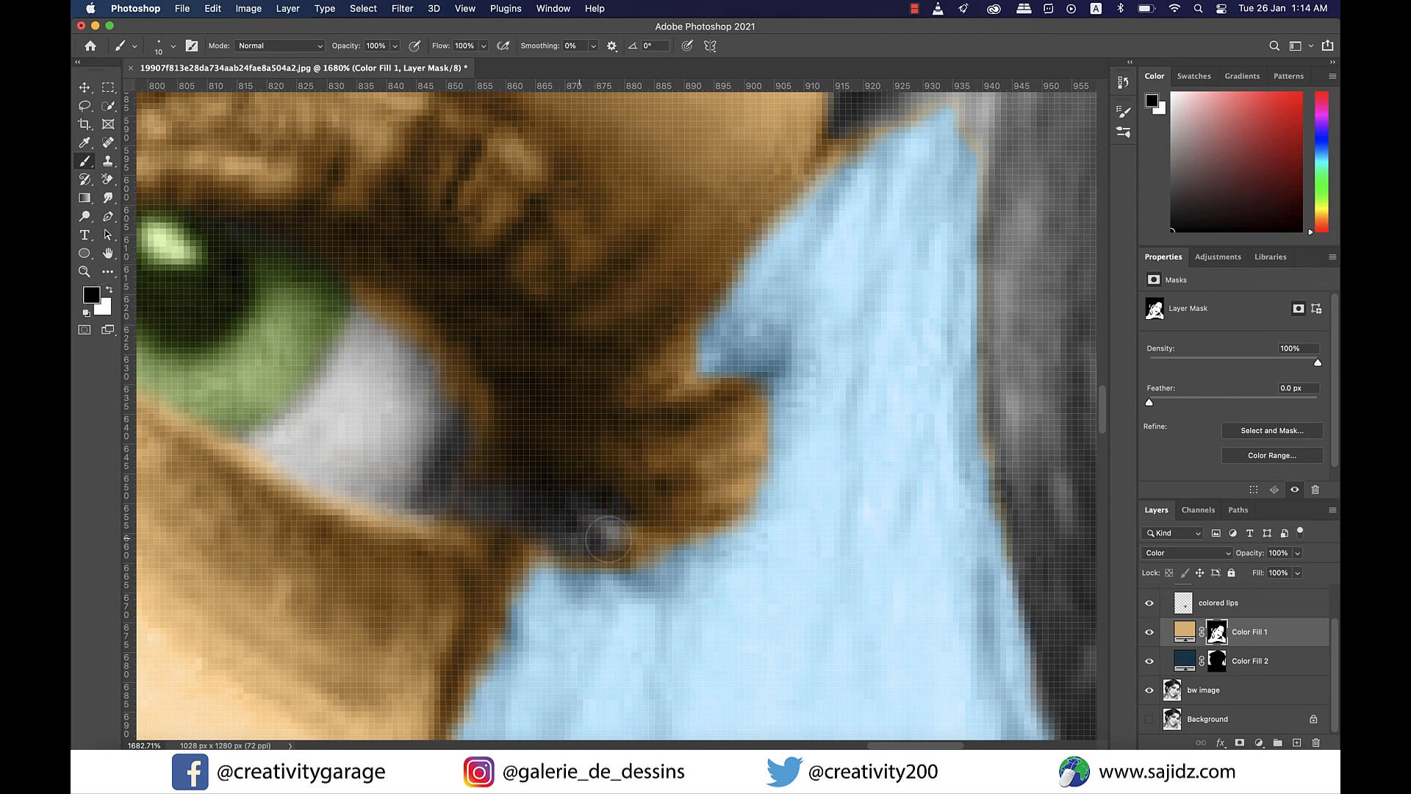
mouse_move(607, 540)
left_mouse_down()
mouse_move(643, 532)
mouse_move(587, 543)
mouse_move(615, 549)
mouse_move(737, 488)
mouse_move(663, 535)
mouse_move(706, 515)
mouse_move(735, 474)
mouse_move(738, 428)
mouse_move(742, 456)
mouse_move(600, 548)
mouse_move(670, 435)
left_mouse_up()
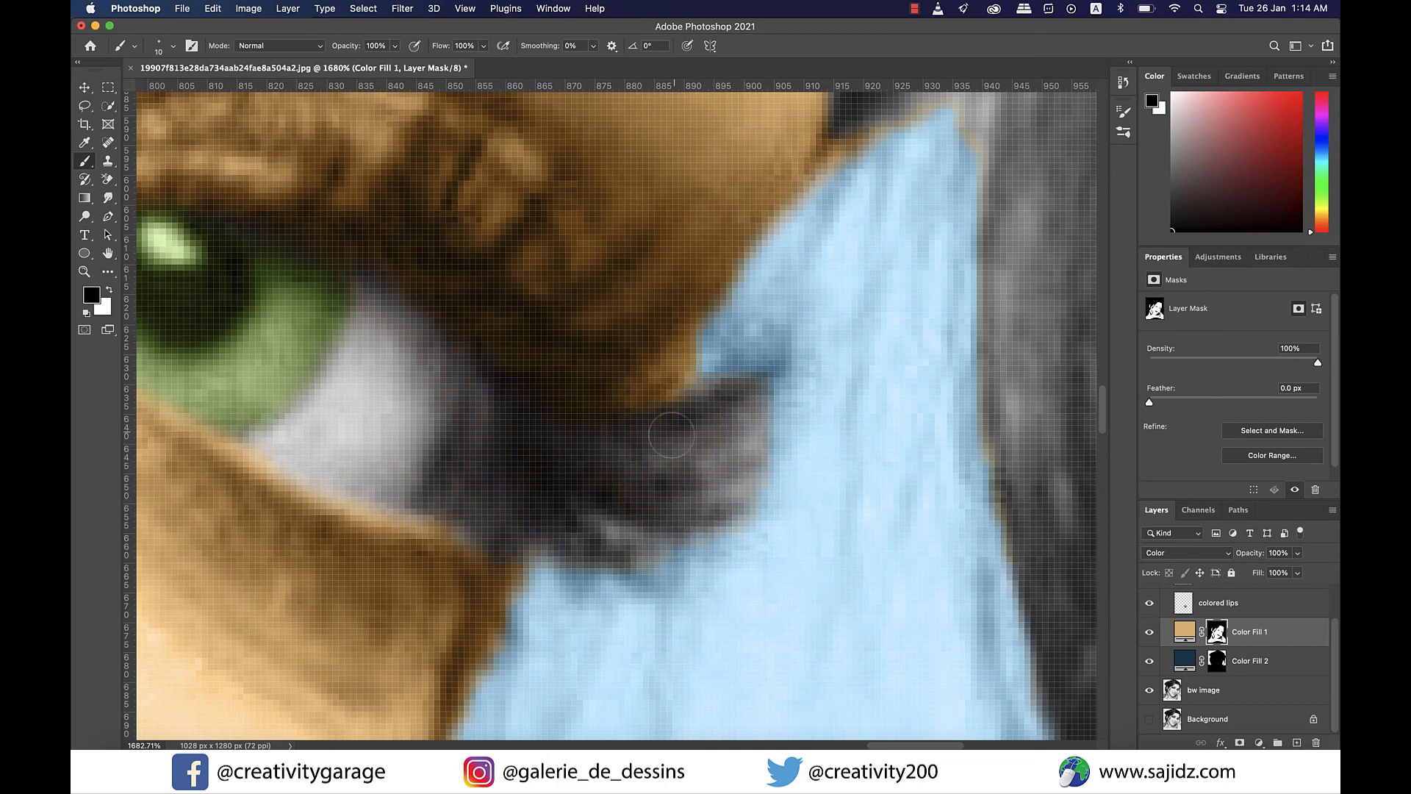
scroll(670, 435, "down", 5)
scroll(667, 531, "up", 4)
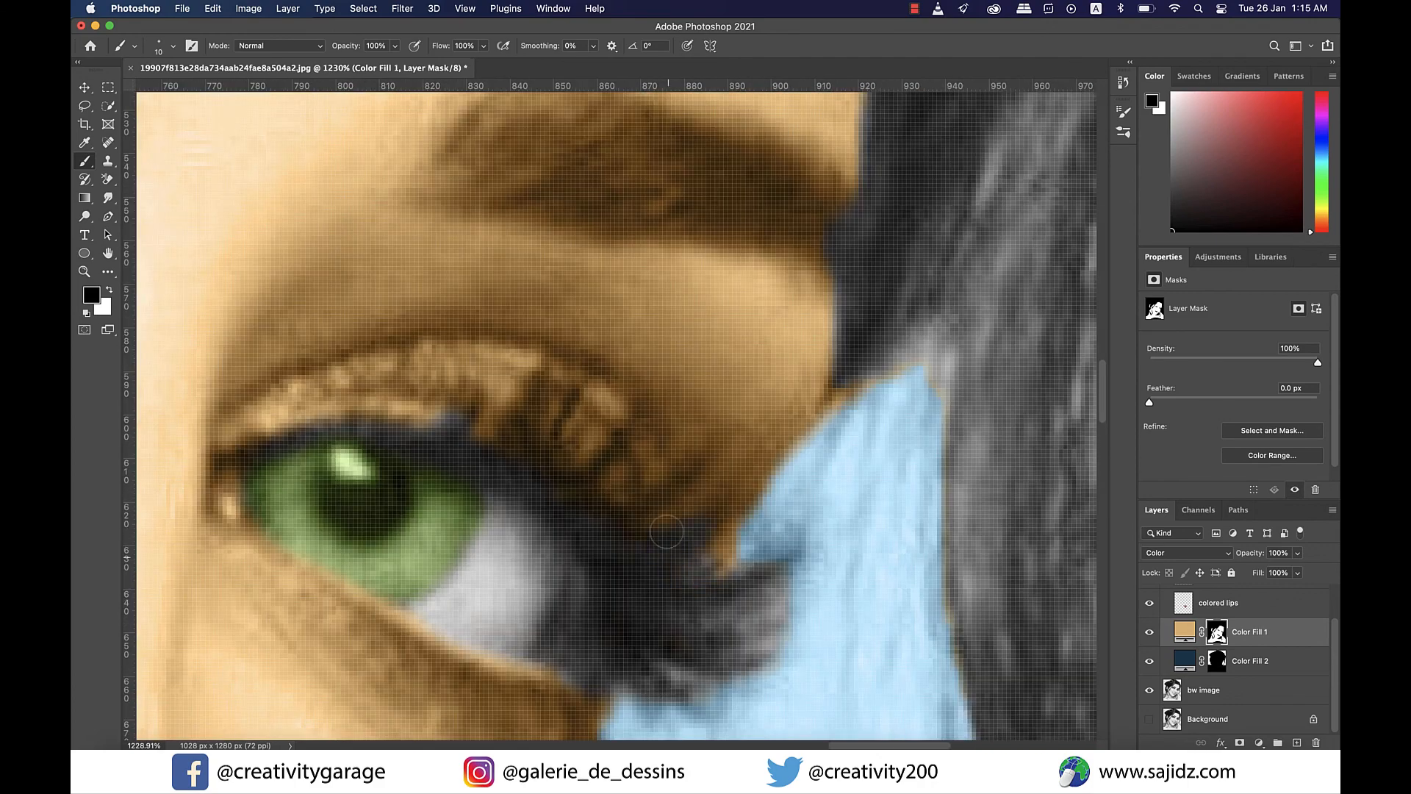
scroll(636, 548, "up", 10)
scroll(637, 548, "down", 10)
scroll(754, 357, "down", 6)
scroll(733, 153, "up", 3)
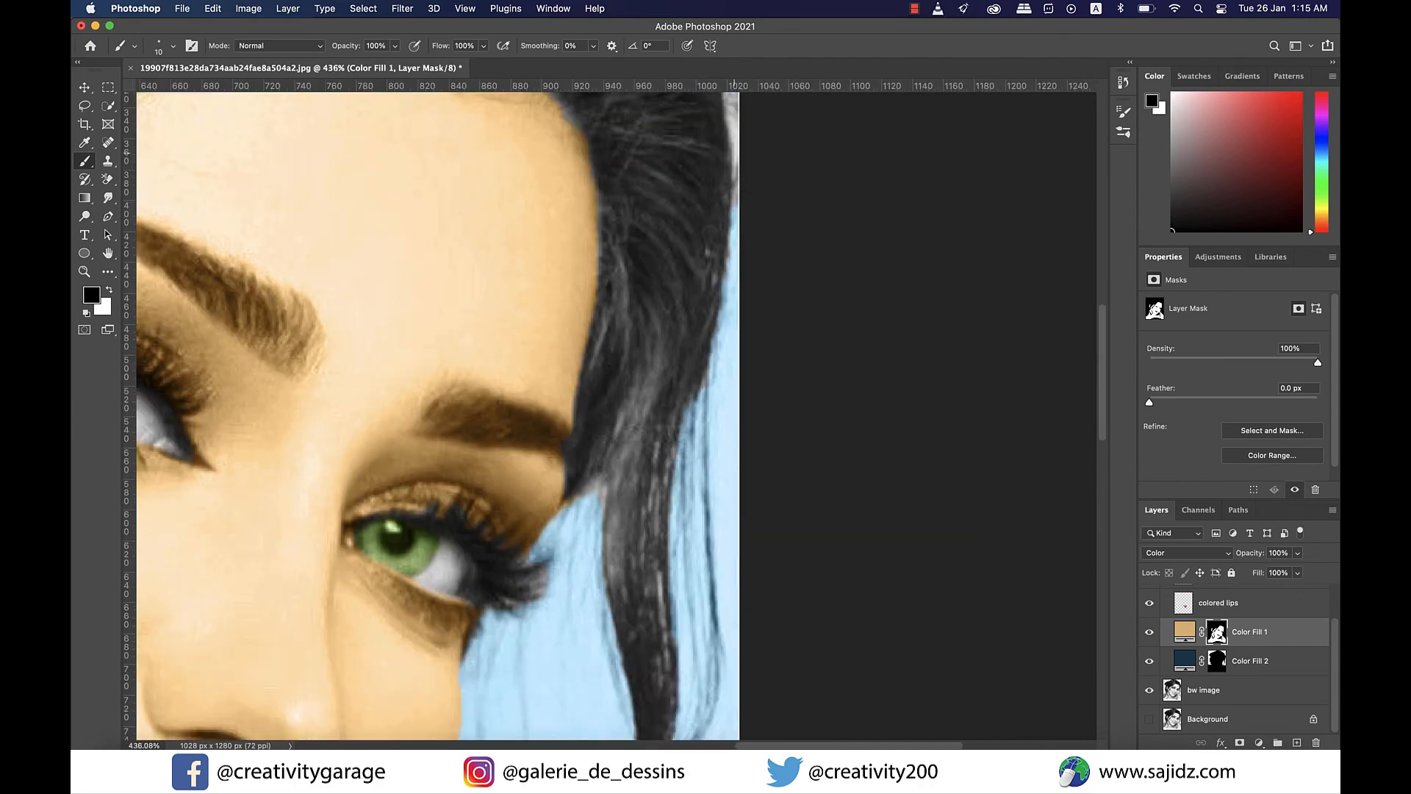
scroll(545, 410, "down", 5)
scroll(545, 409, "up", 6)
scroll(558, 558, "down", 4)
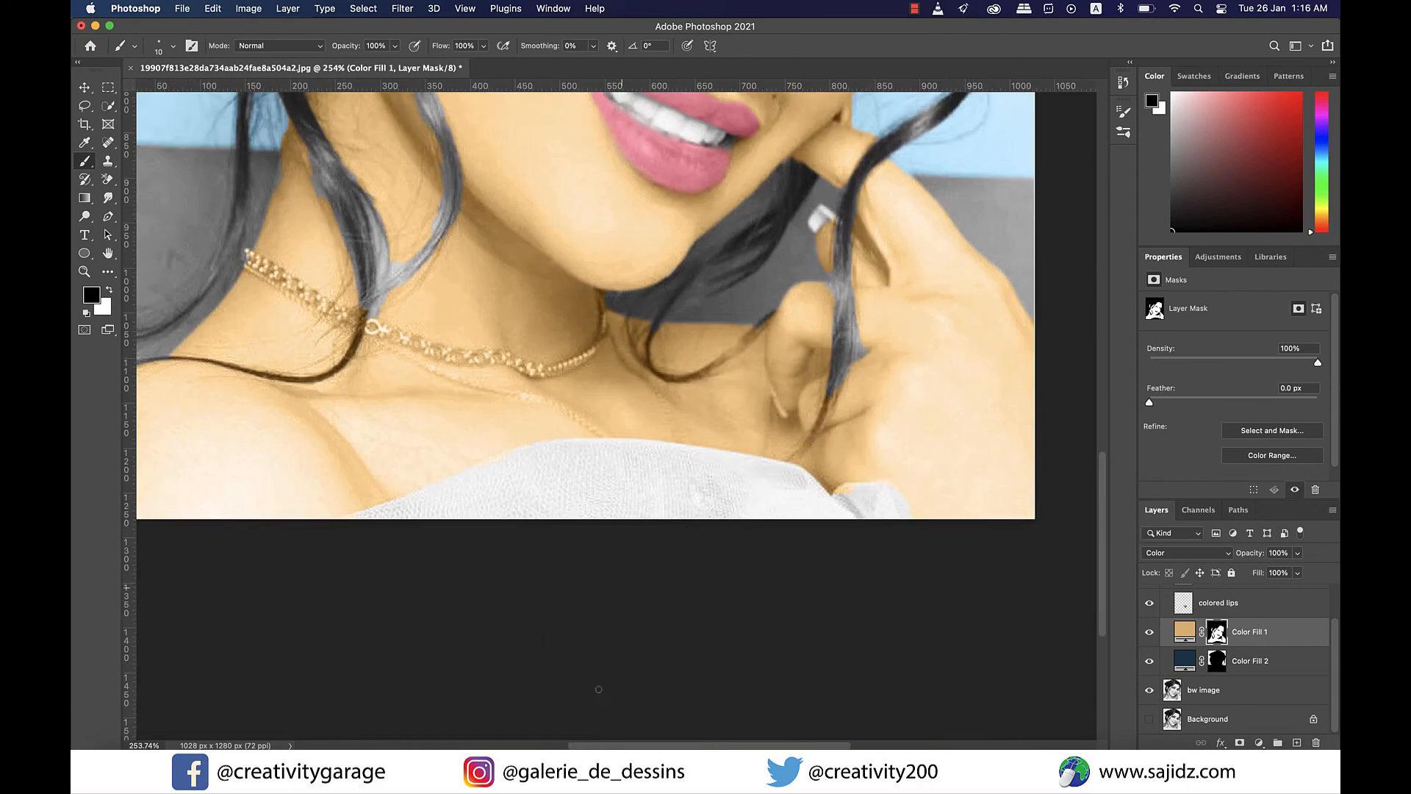
- Remove the skin tint from the fingernail by painting black on the Color Fill 1 mask, reducing the brush to 4 px
scroll(779, 409, "up", 8)
key("bracketleft")
key("bracketleft")
key("bracketleft")
key("bracketleft")
left_click_drag(751, 395, 808, 475)
key("bracketleft")
key("bracketleft")
left_click_drag(732, 327, 748, 376)
scroll(757, 433, "down", 10)
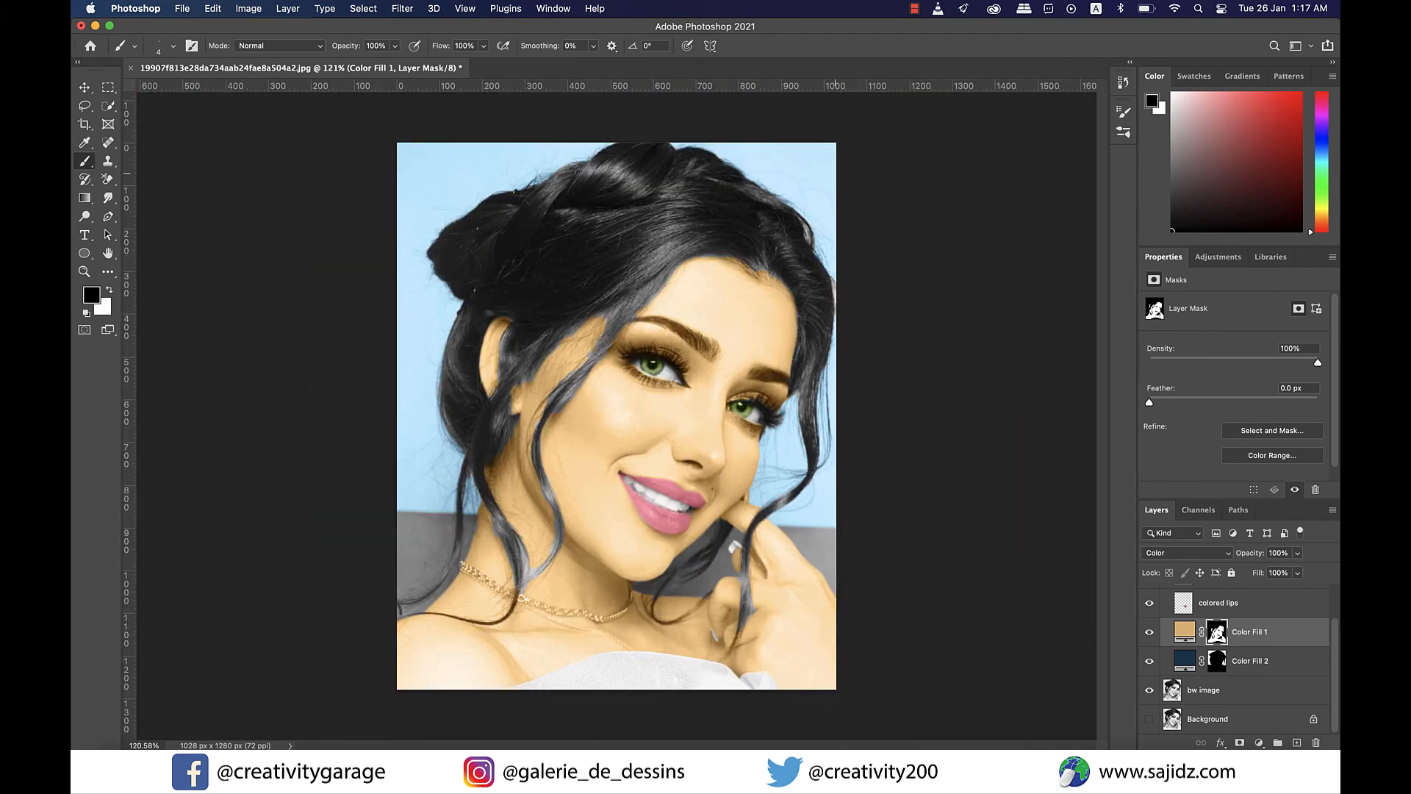
- Add a Vibrance adjustment layer above the Color Fill 1 skin layer and set its Vibrance to +63
scroll(1185, 661, "up", 3)
double_click(1185, 673)
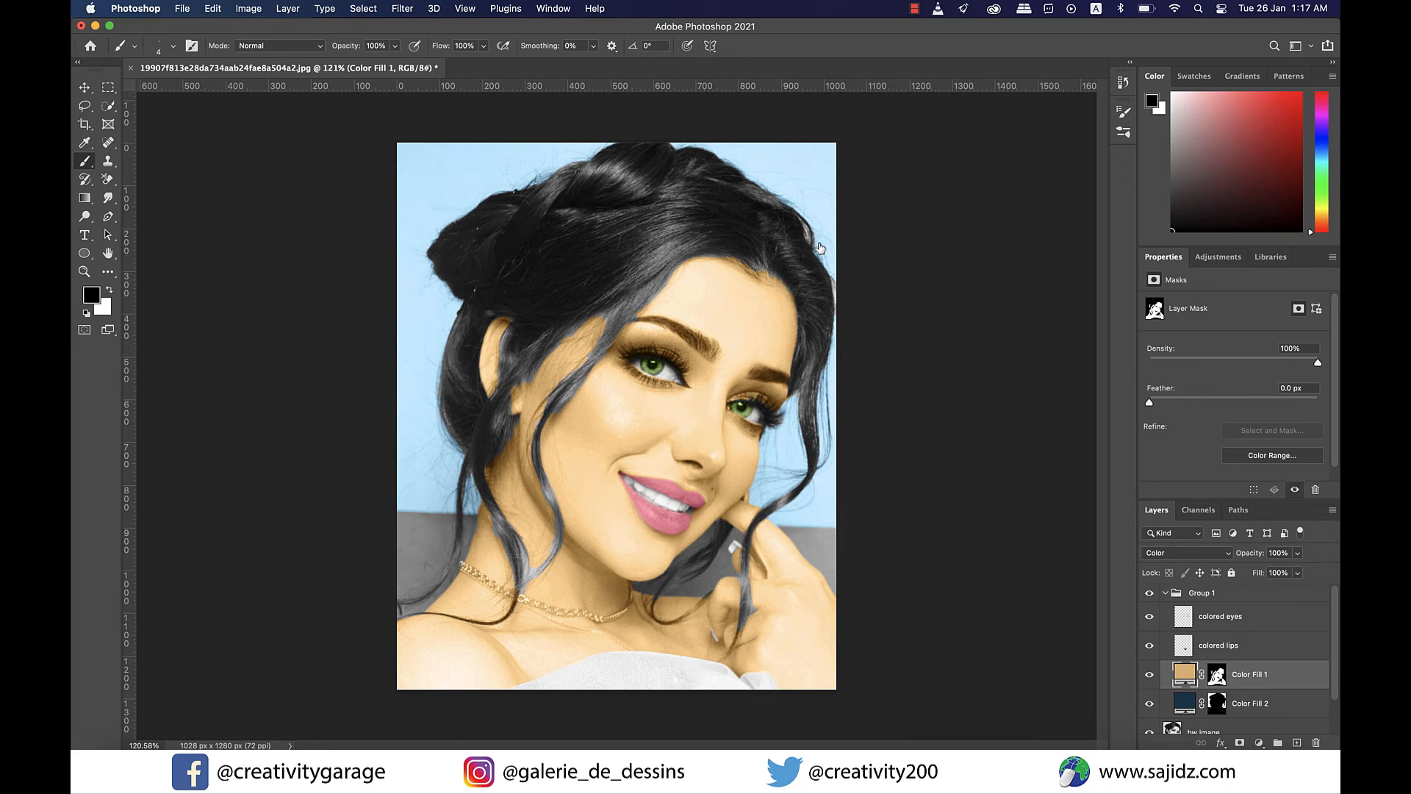
scroll(1234, 661, "down", 3)
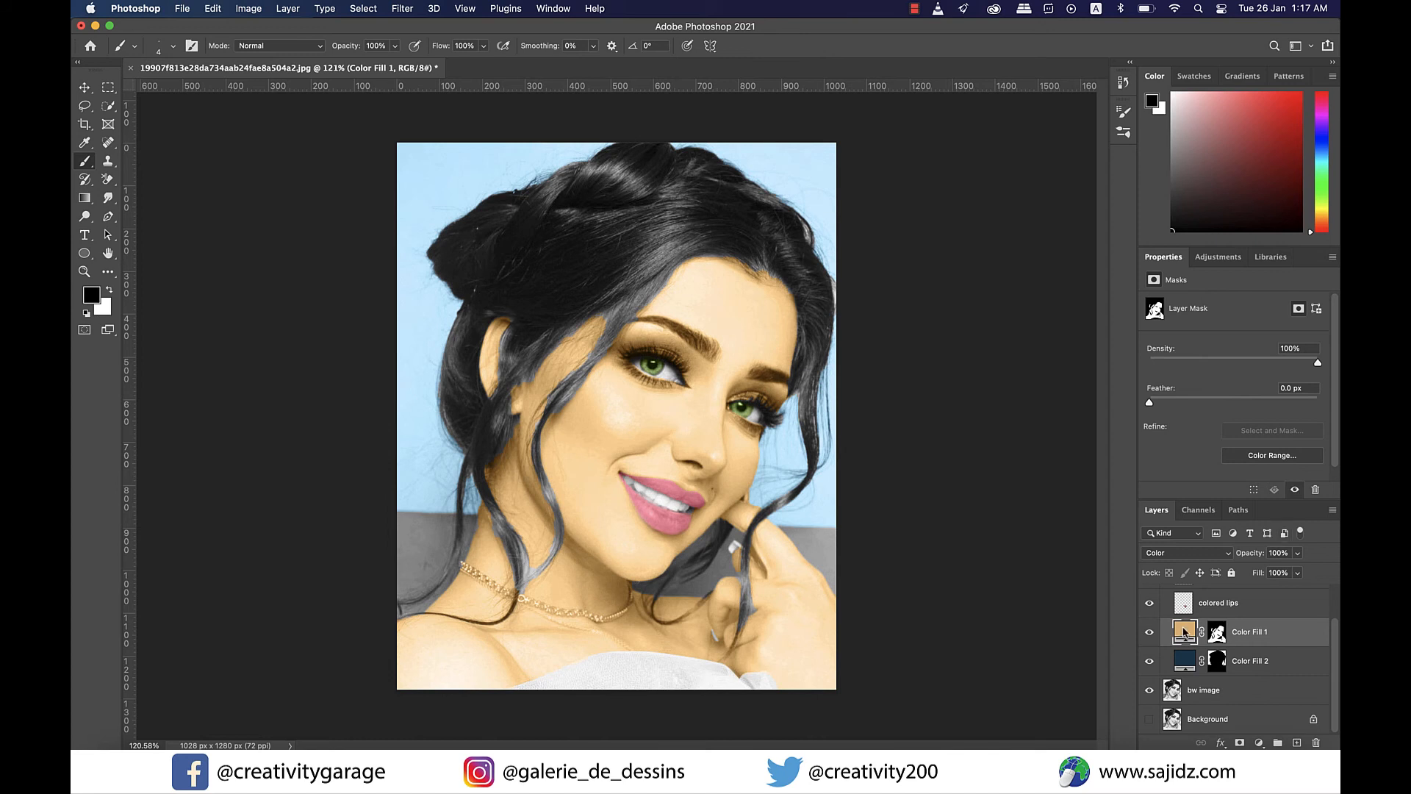
left_click(1219, 258)
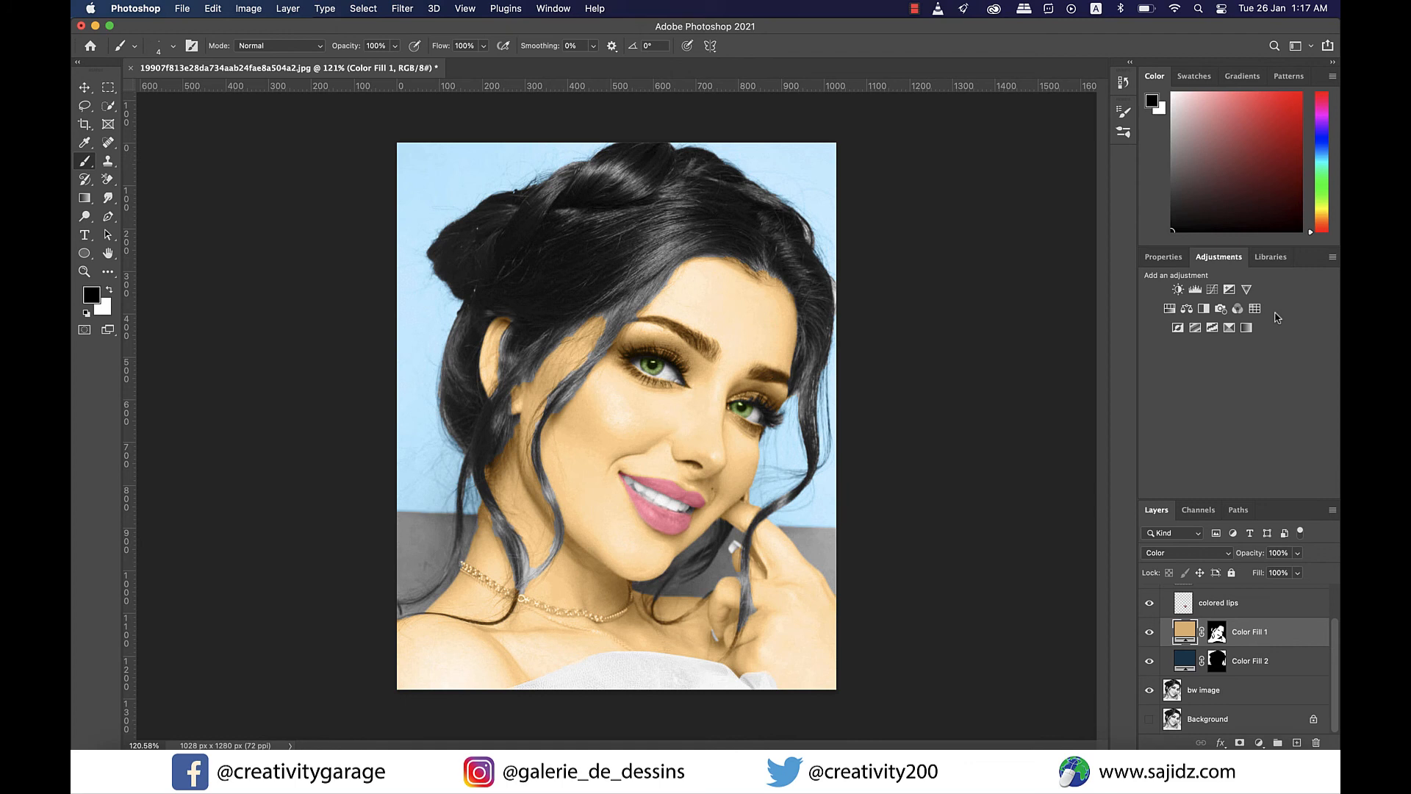
left_click(1246, 288)
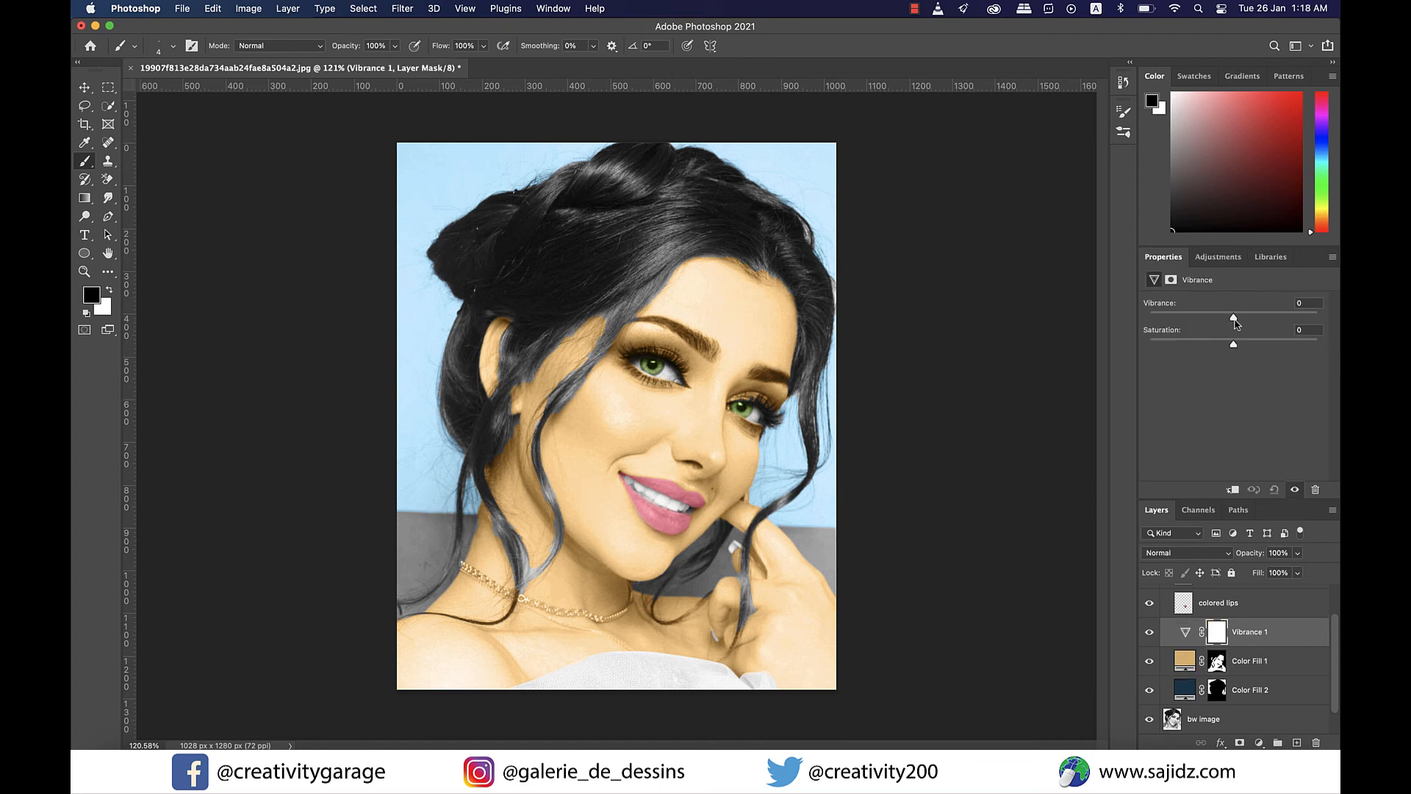
left_click_drag(1234, 318, 1286, 318)
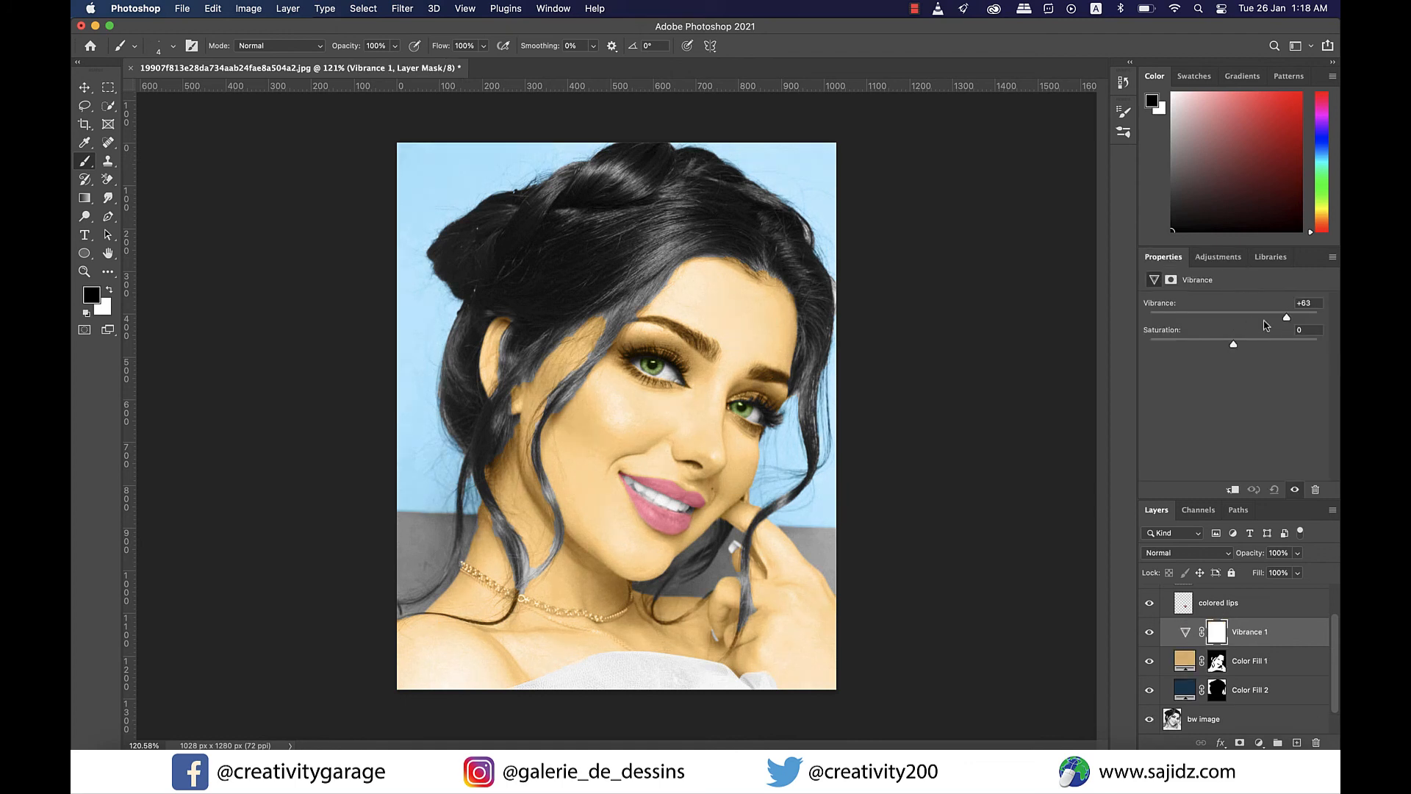